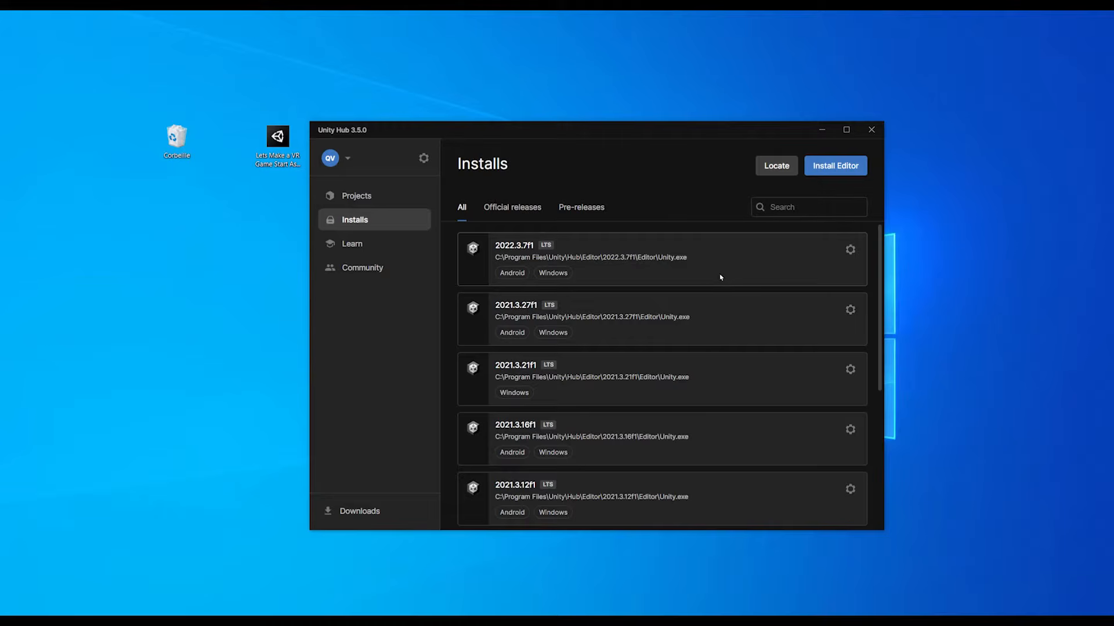
Step: Check which modules are installed for the Unity 2022.3.7f1 editor, including Android Build Support
{"action": "left_click", "coordinate": [850, 250]}
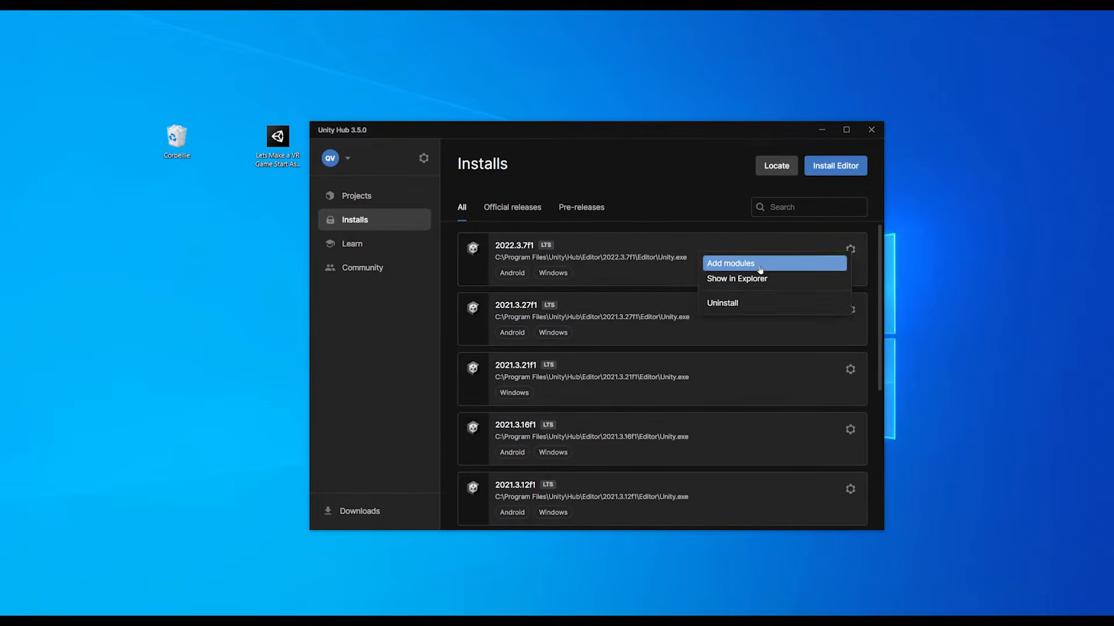
{"action": "left_click", "coordinate": [732, 263]}
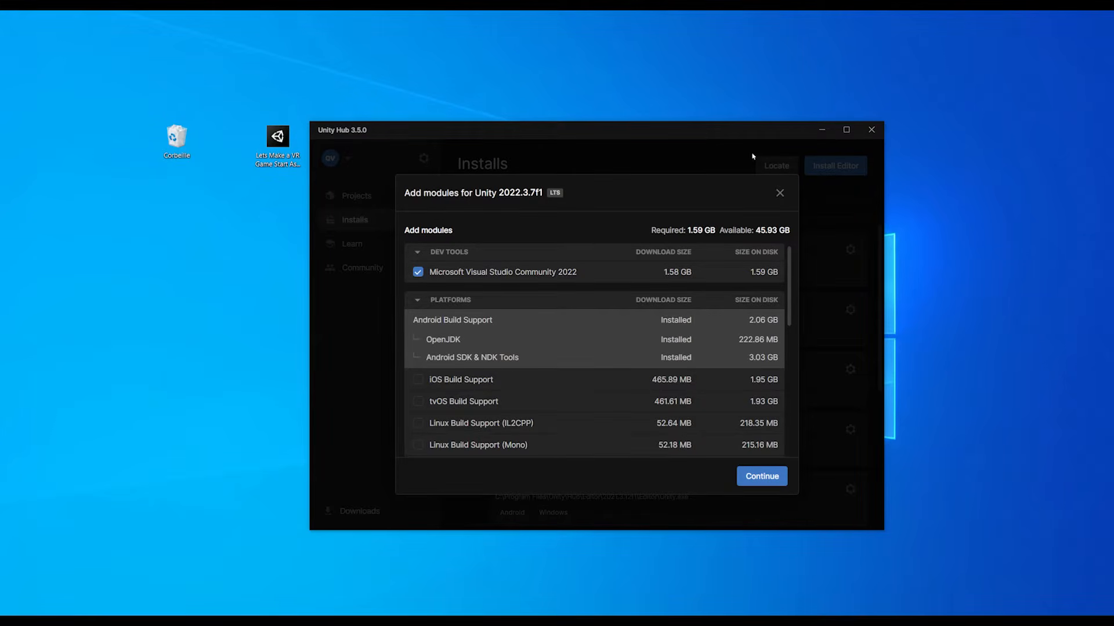
{"action": "left_click", "coordinate": [780, 193]}
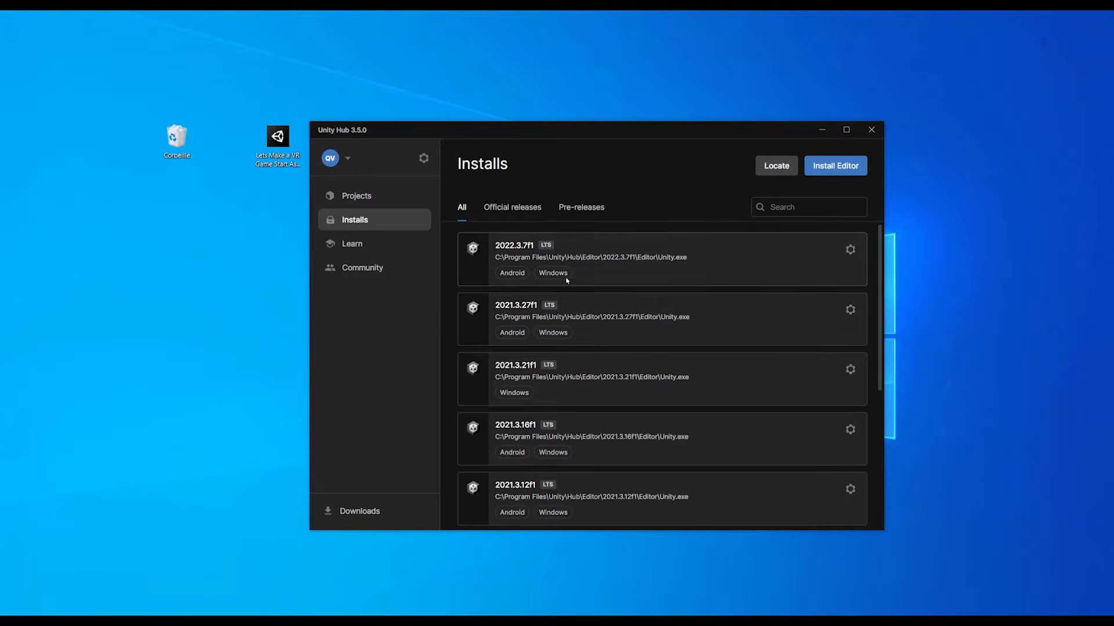
Step: Start a new project and name it Space Scraper
{"action": "left_click", "coordinate": [380, 200]}
{"action": "left_click", "coordinate": [836, 165]}
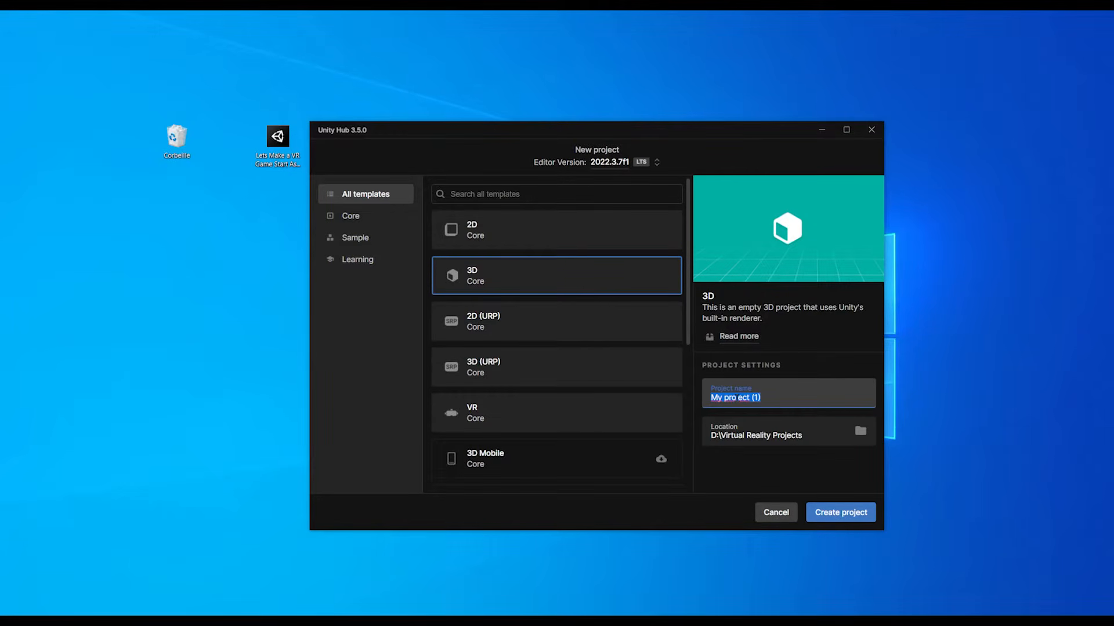
{"action": "type", "text": "Space Scrapoe"}
{"action": "key", "text": "BackSpace"}
{"action": "key", "text": "BackSpace"}
{"action": "type", "text": "er"}
{"action": "left_click", "coordinate": [733, 472]}
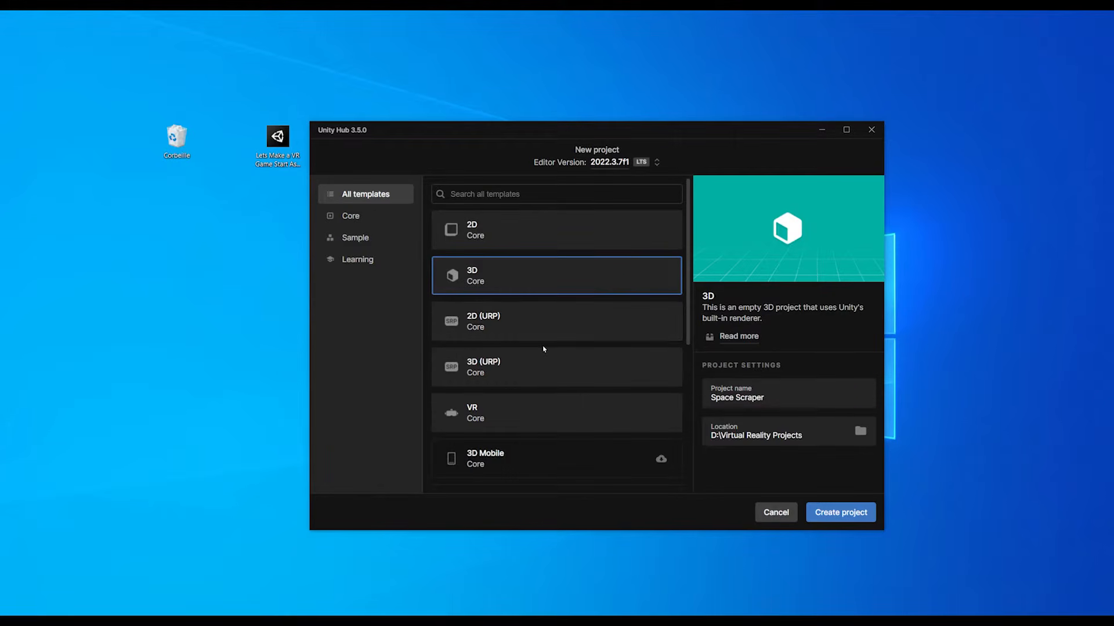
Step: Choose the 3D (URP) core template and create the Space Scraper project
{"action": "left_click", "coordinate": [522, 371]}
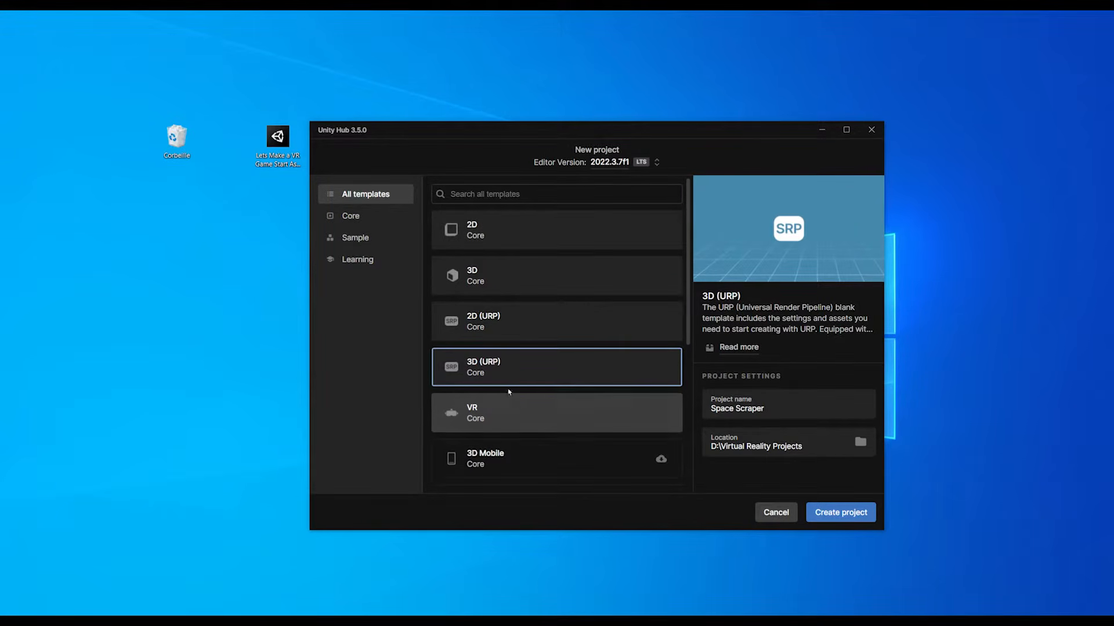
{"action": "left_click", "coordinate": [502, 415]}
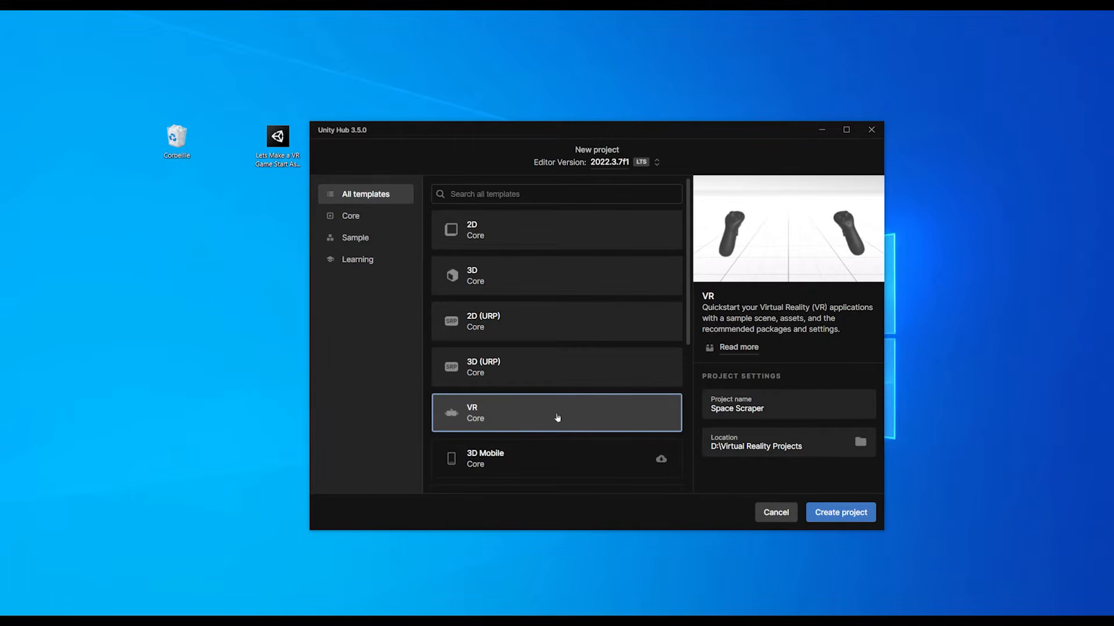
{"action": "left_click", "coordinate": [535, 381]}
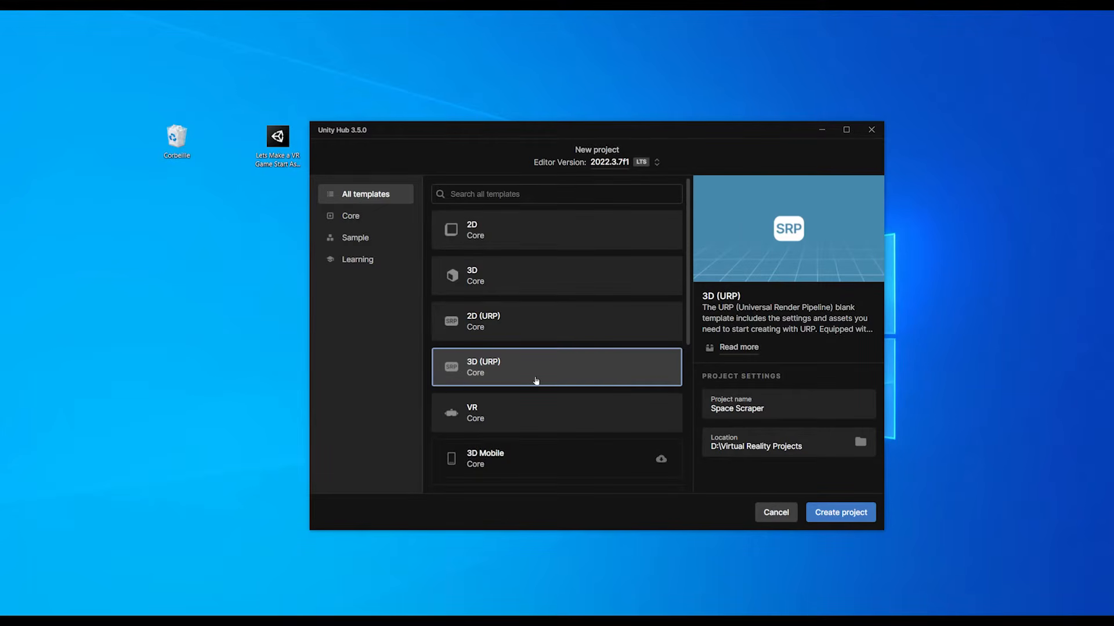
{"action": "left_click", "coordinate": [824, 513]}
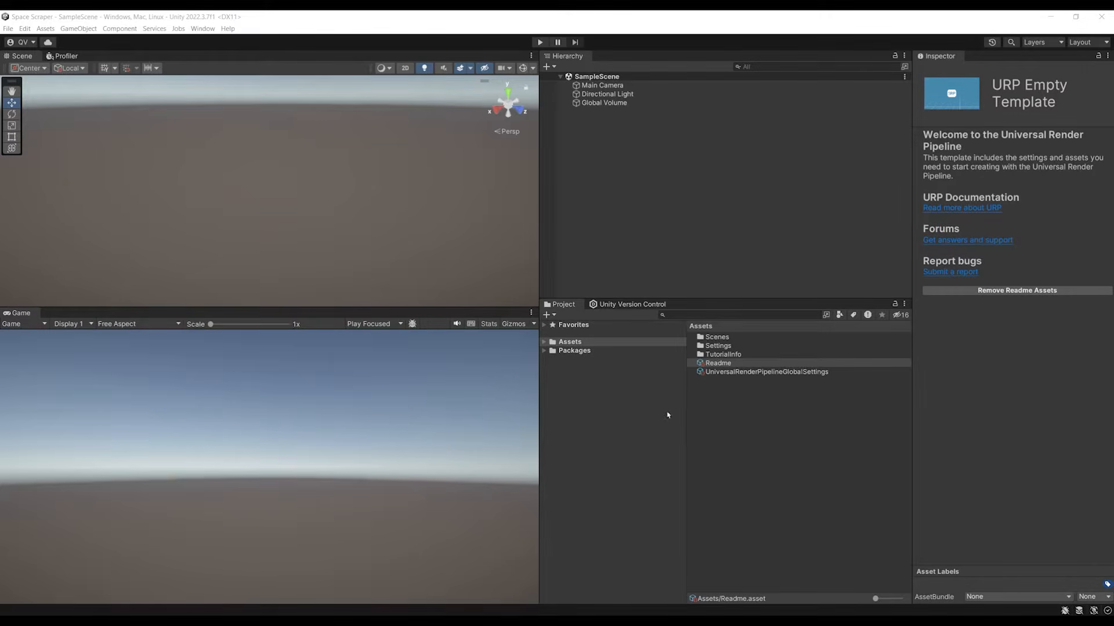
Step: Remove the URP template's readme assets from the new project
{"action": "left_click", "coordinate": [1023, 293]}
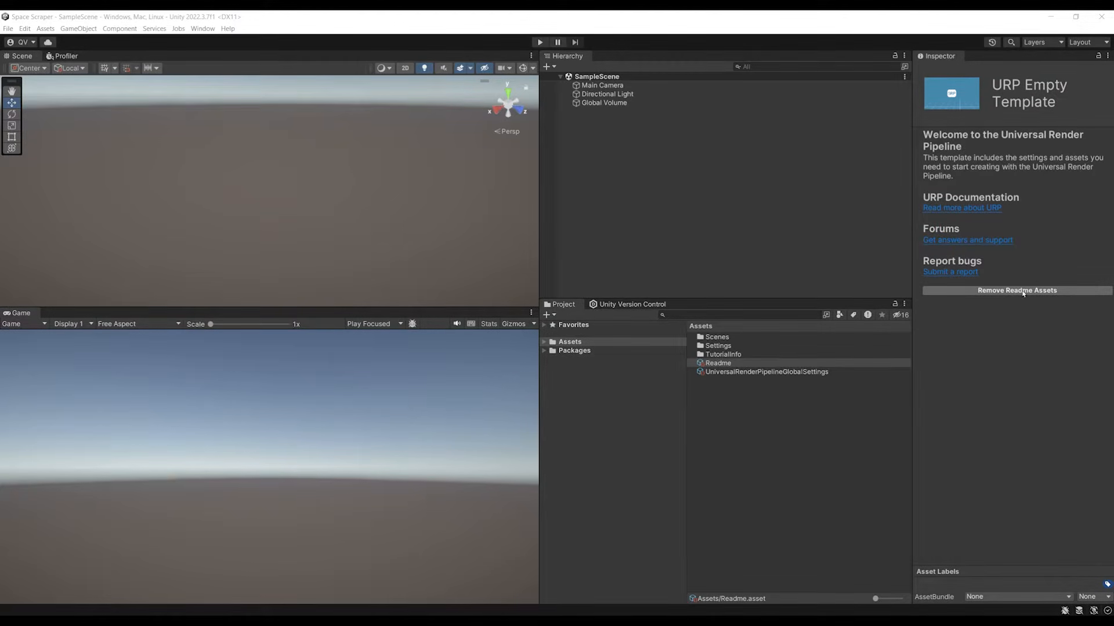
{"action": "left_click", "coordinate": [579, 340]}
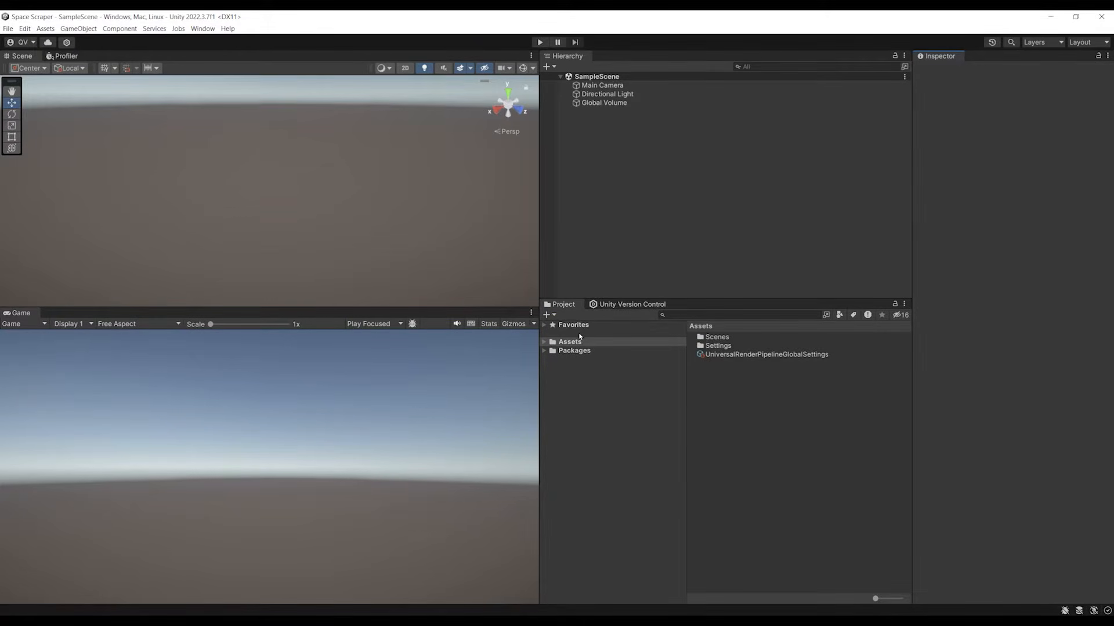
Step: Install XR Plugin Management from the project settings
{"action": "left_click", "coordinate": [24, 29]}
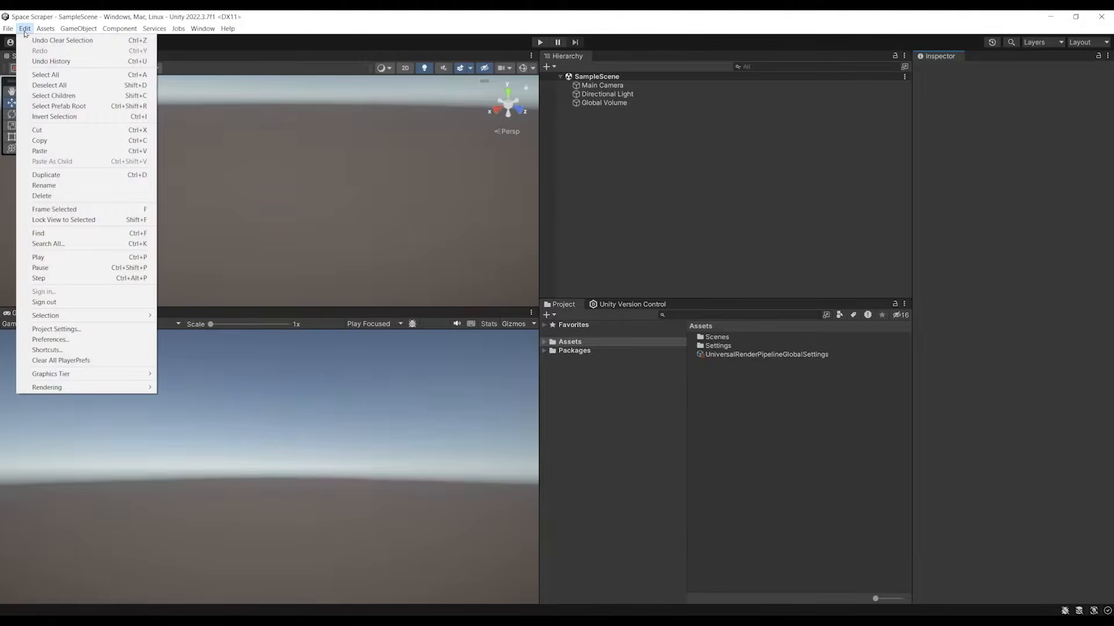
{"action": "left_click", "coordinate": [85, 329]}
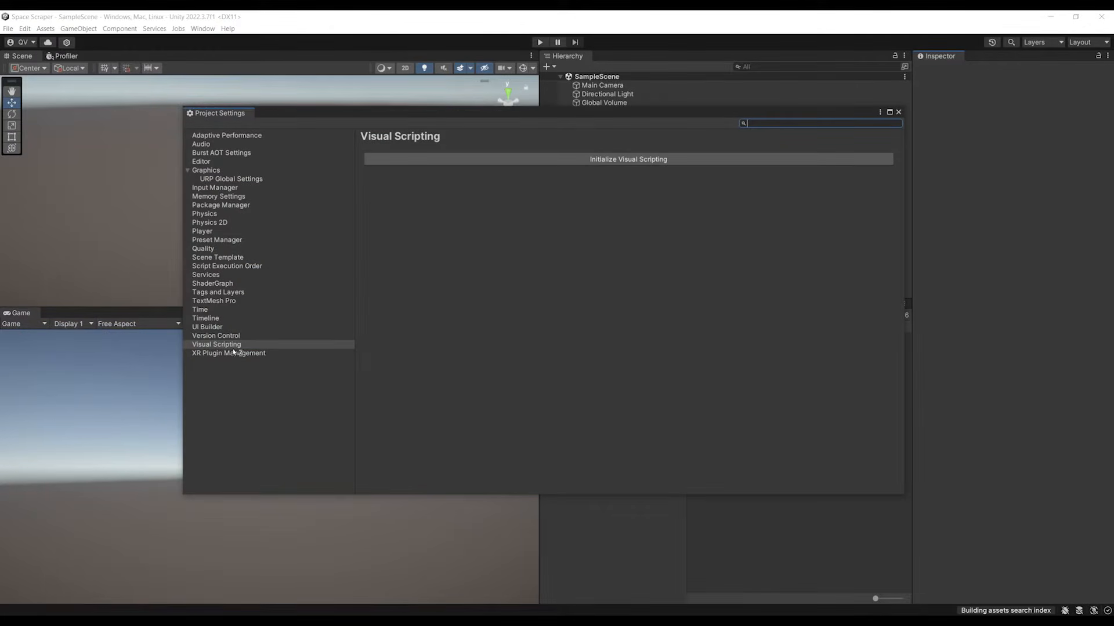
{"action": "left_click", "coordinate": [216, 354]}
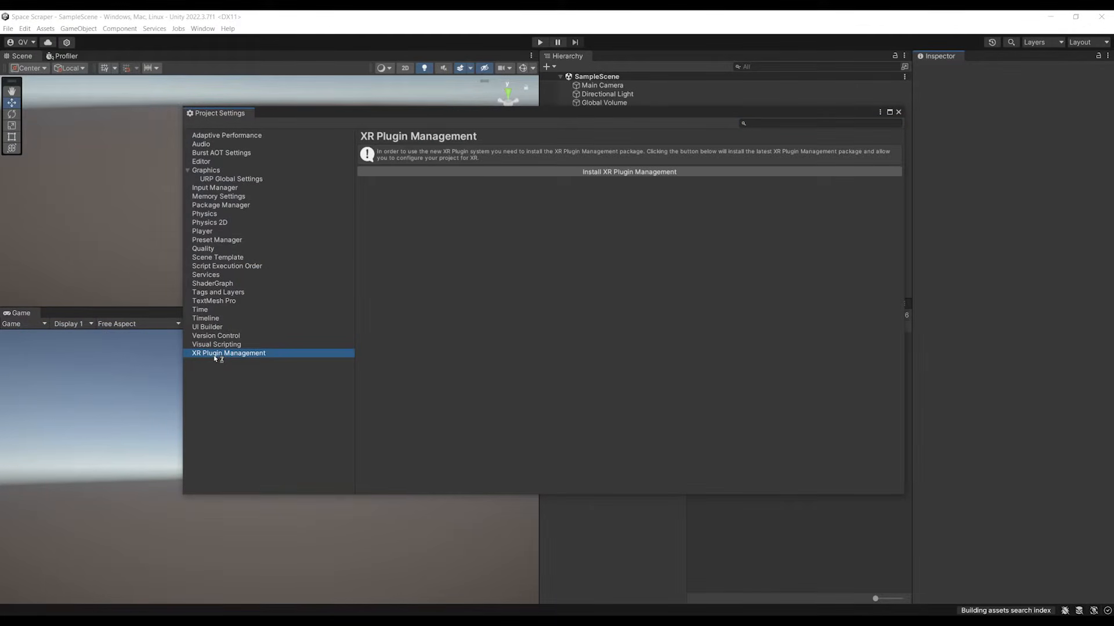
{"action": "left_click", "coordinate": [601, 172]}
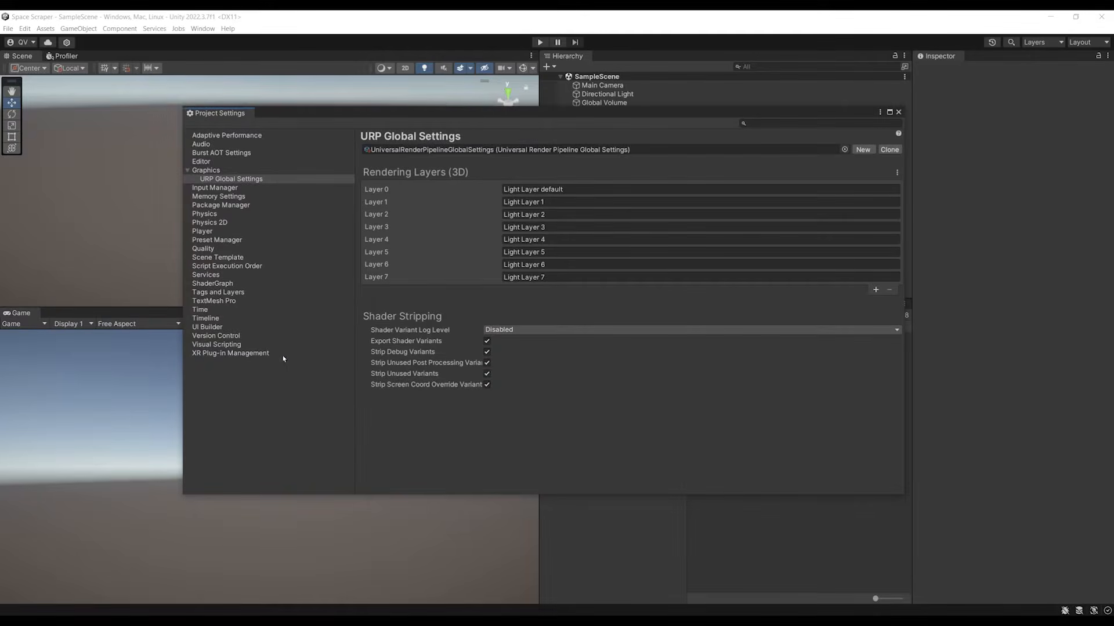
Step: Enable OpenXR as the XR plug-in provider for both the desktop and Android platforms
{"action": "left_click", "coordinate": [249, 355]}
{"action": "left_click", "coordinate": [385, 217]}
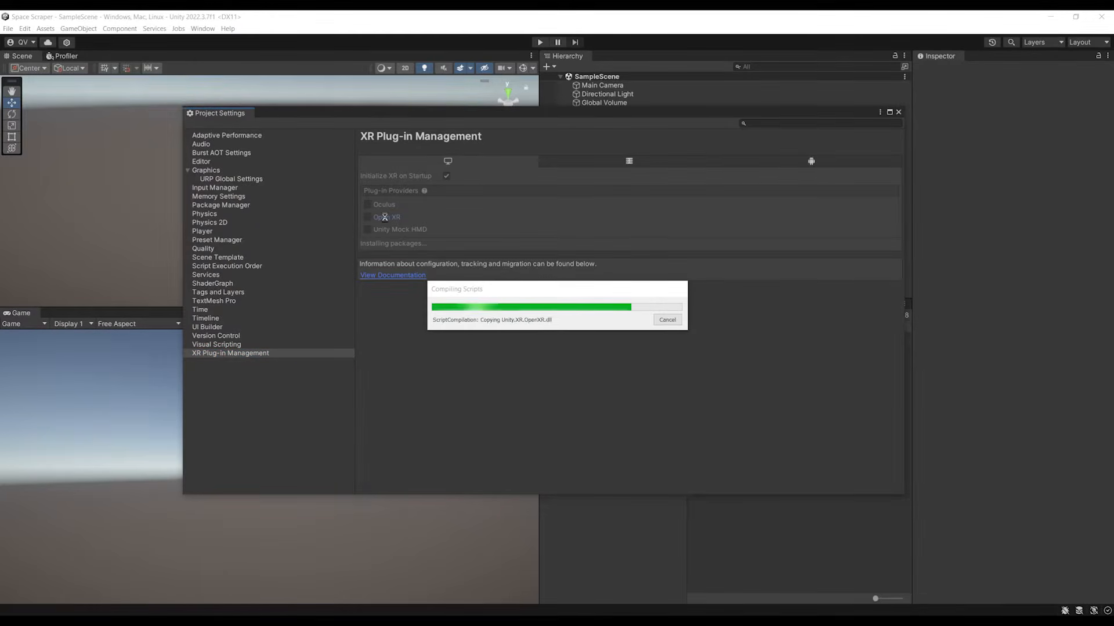
{"action": "left_click", "coordinate": [584, 354]}
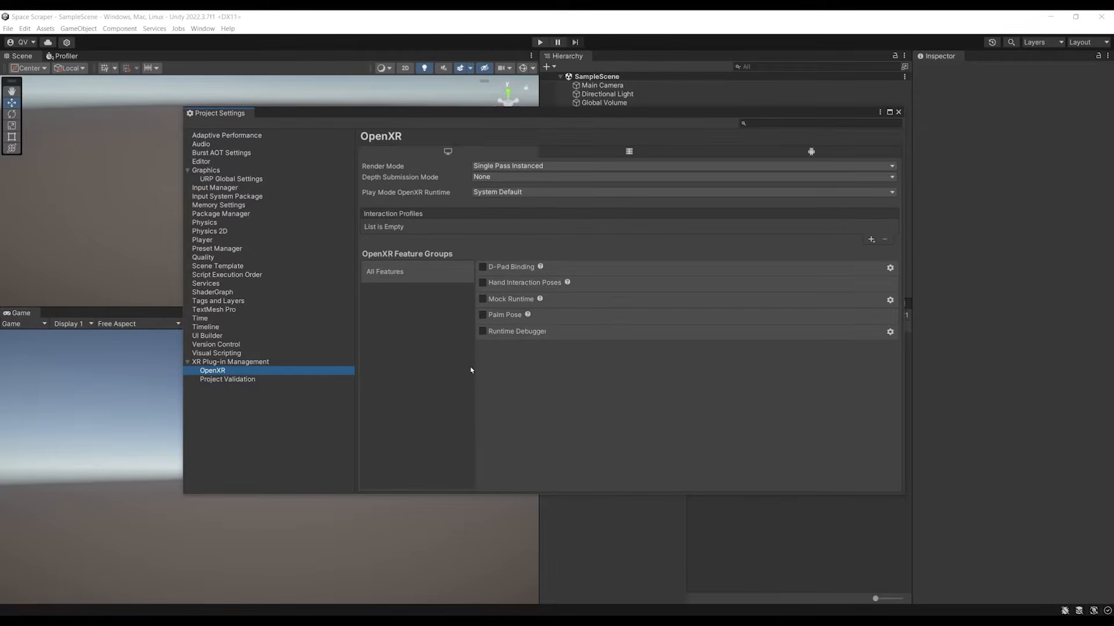
{"action": "left_click", "coordinate": [272, 363]}
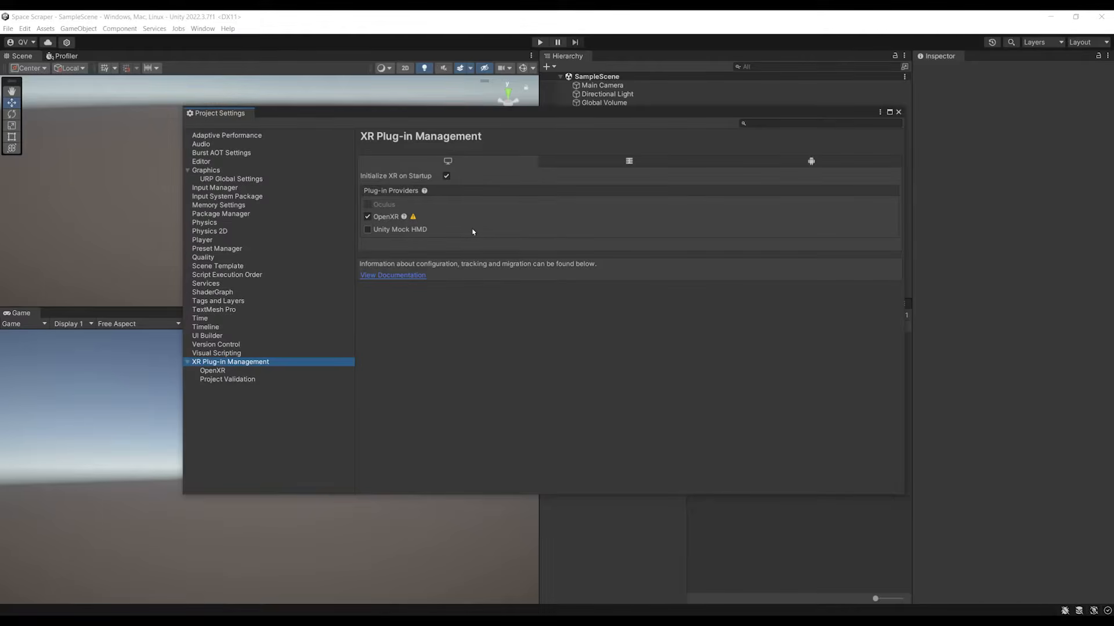
{"action": "left_click", "coordinate": [795, 162]}
{"action": "left_click", "coordinate": [381, 229]}
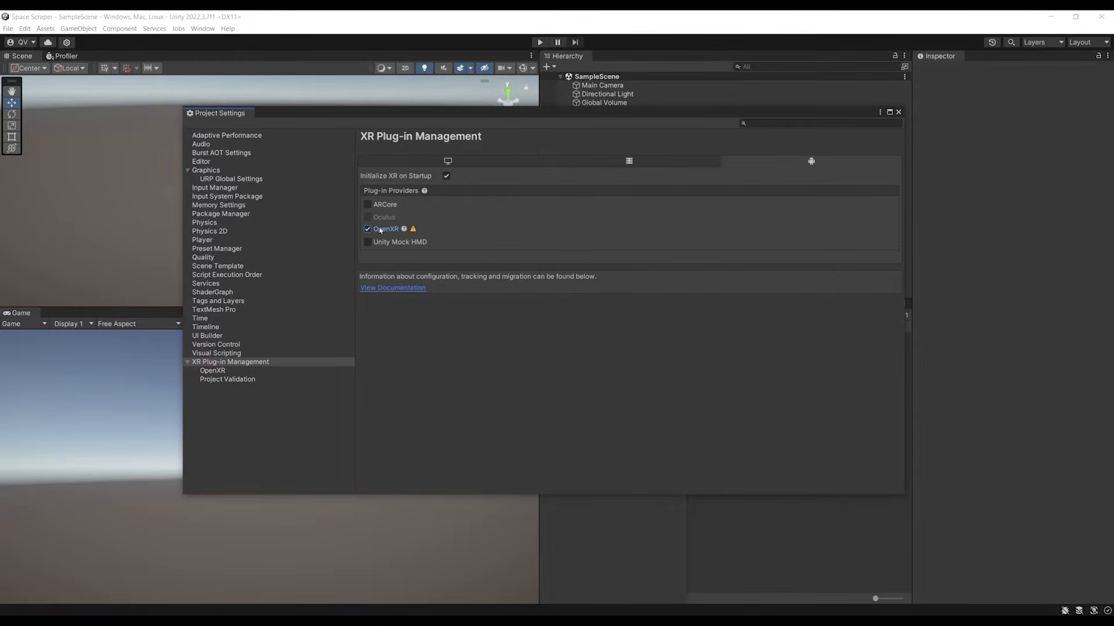
Step: Add the Valve Index, HP Reverb G2 and HTC Vive controller profiles to the desktop OpenXR interaction profiles
{"action": "left_click", "coordinate": [478, 164]}
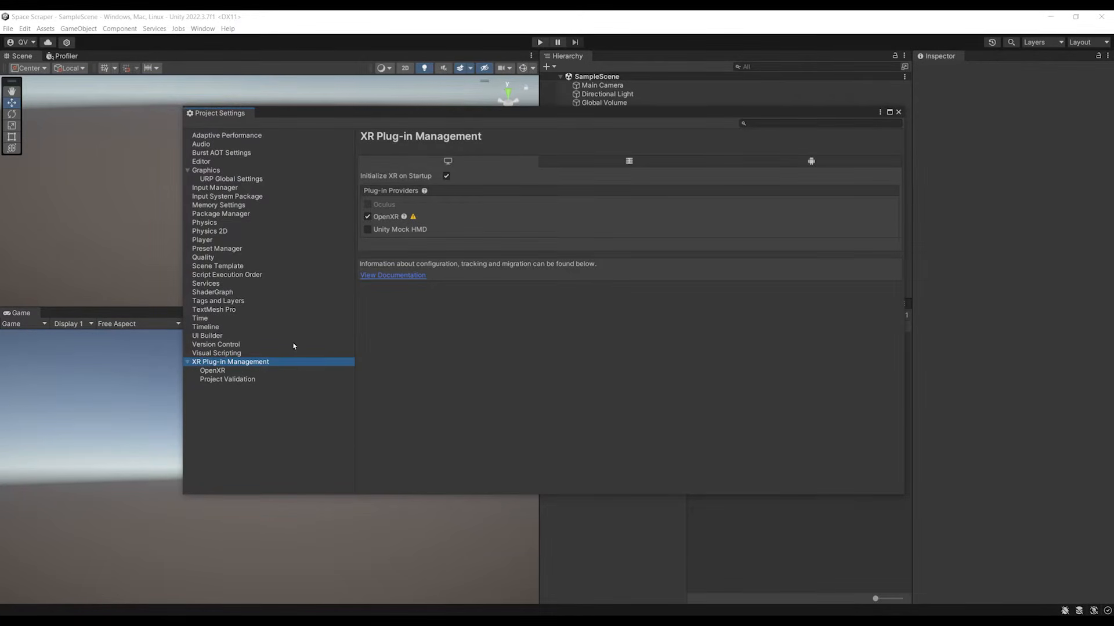
{"action": "left_click", "coordinate": [216, 372]}
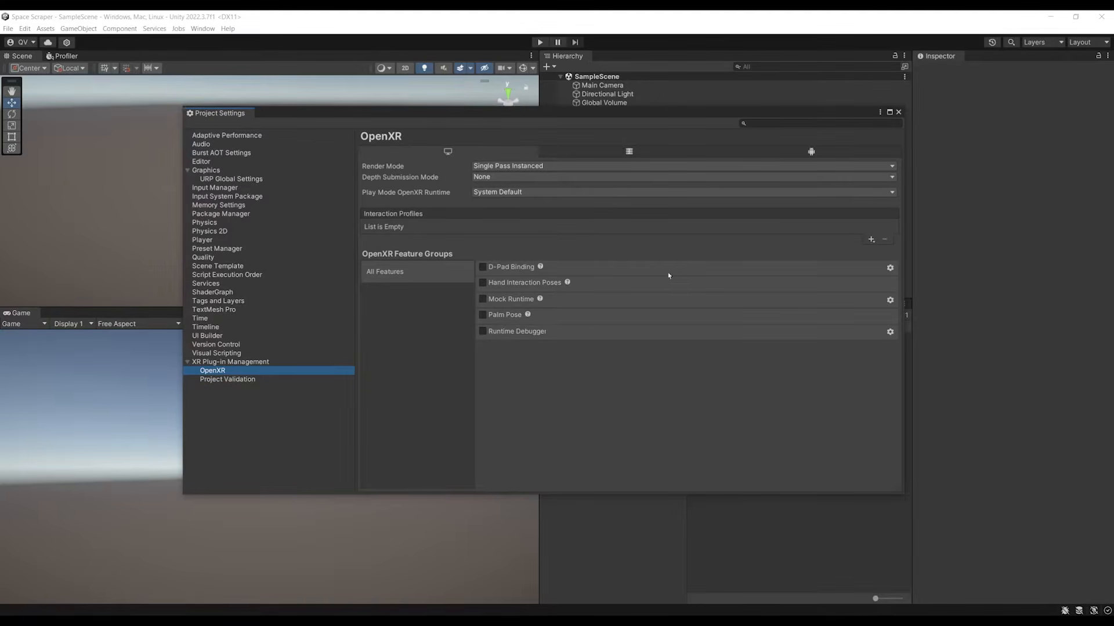
{"action": "left_click", "coordinate": [872, 240]}
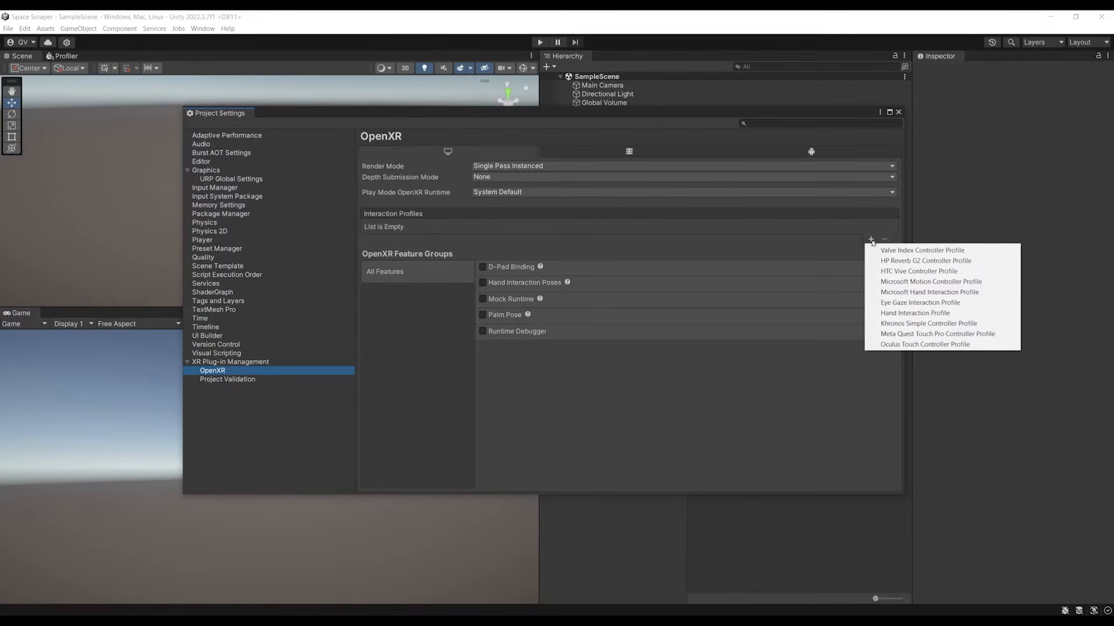
{"action": "left_click", "coordinate": [881, 250]}
{"action": "left_click", "coordinate": [870, 241]}
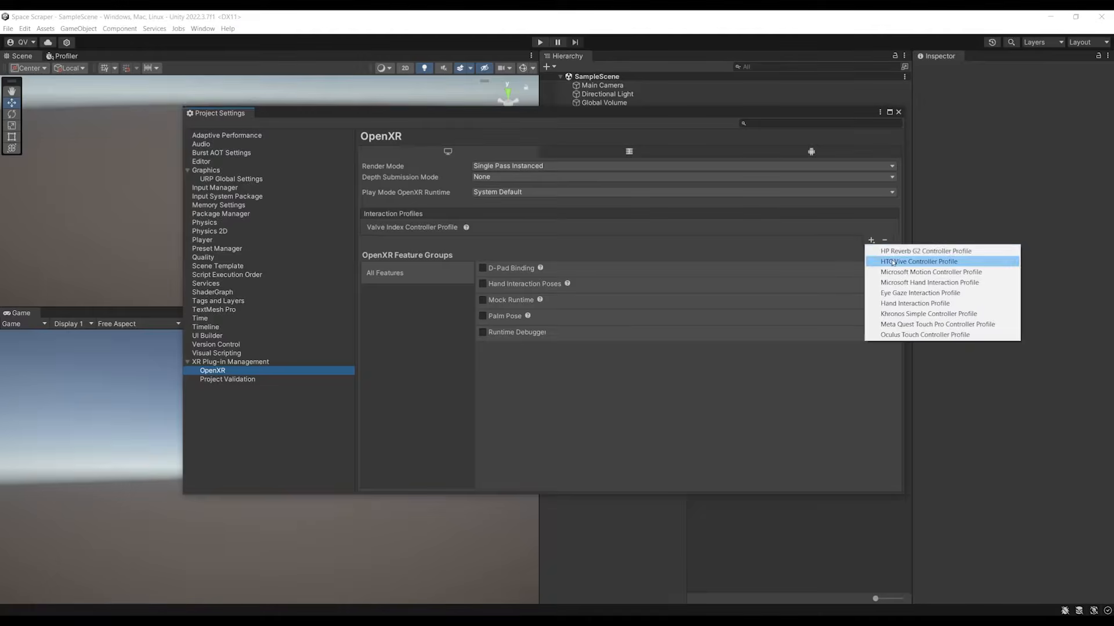
{"action": "left_click", "coordinate": [881, 250]}
{"action": "left_click", "coordinate": [871, 253]}
{"action": "left_click", "coordinate": [880, 265]}
Step: Add the Microsoft Motion Controller, Microsoft Hand Interaction, Hand Interaction, Meta Quest Touch Pro and Oculus Touch profiles to desktop OpenXR
{"action": "left_click", "coordinate": [871, 266]}
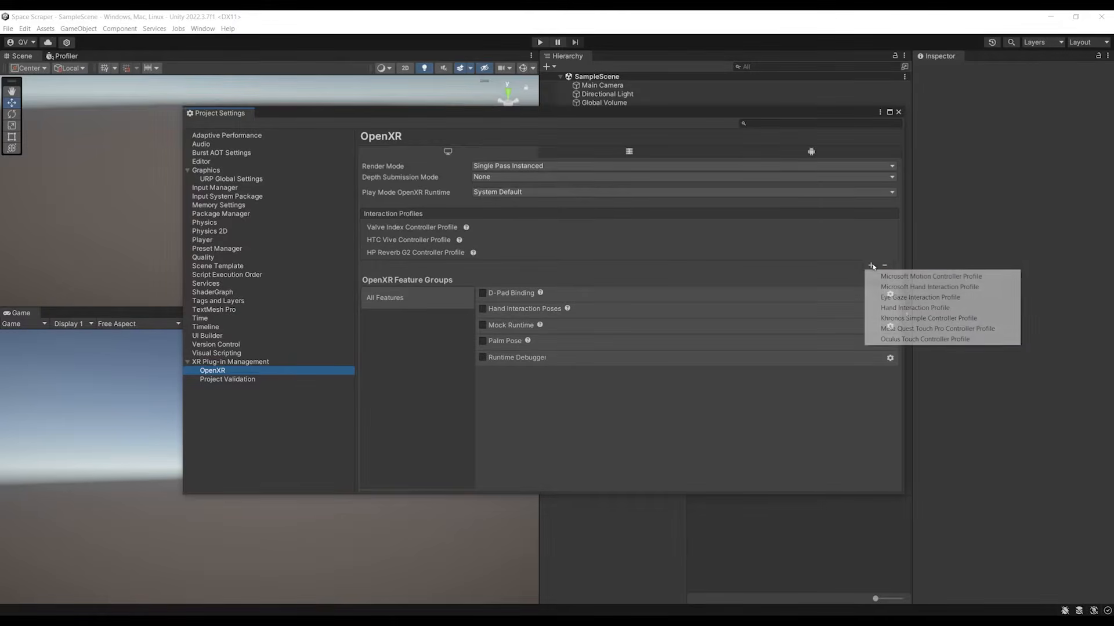
{"action": "left_click", "coordinate": [884, 329]}
{"action": "left_click", "coordinate": [871, 277]}
{"action": "left_click", "coordinate": [884, 331]}
{"action": "left_click", "coordinate": [871, 291]}
{"action": "left_click", "coordinate": [885, 312]}
{"action": "left_click", "coordinate": [871, 303]}
{"action": "left_click", "coordinate": [888, 336]}
{"action": "left_click", "coordinate": [871, 315]}
{"action": "left_click", "coordinate": [886, 347]}
{"action": "left_click", "coordinate": [871, 327]}
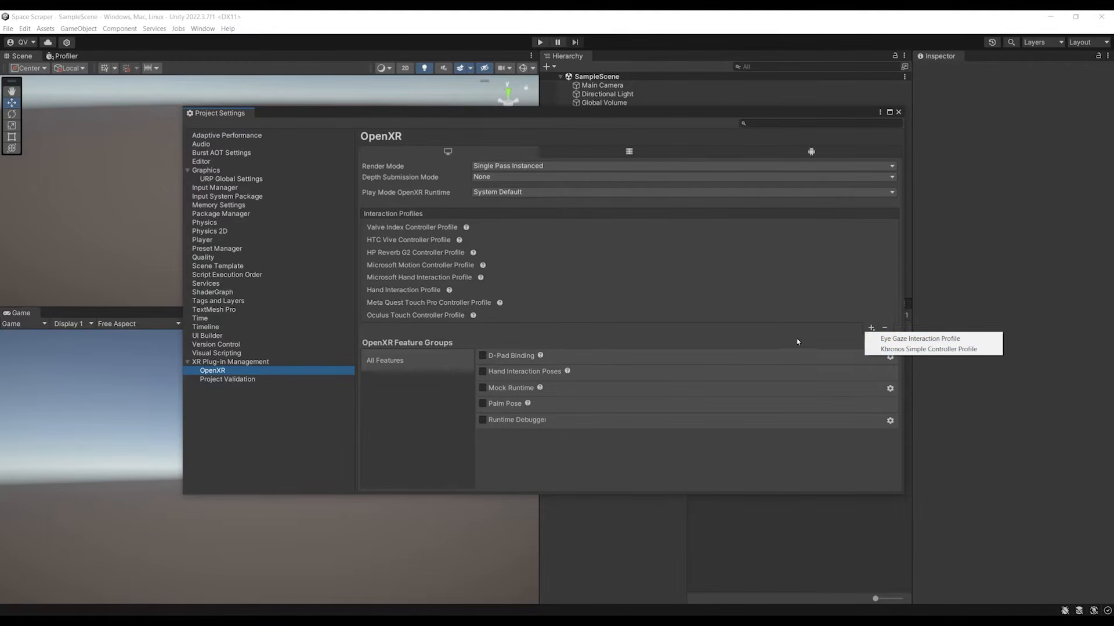
{"action": "left_click", "coordinate": [779, 342]}
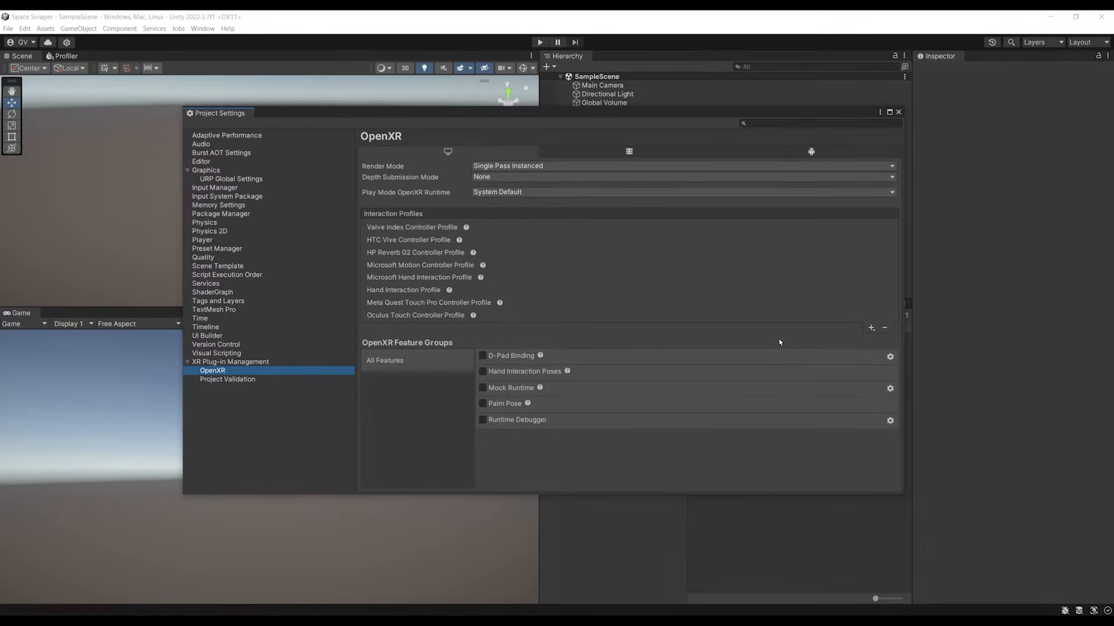
Step: For Android OpenXR, enable Meta Quest Support and add the Oculus Touch and Meta Quest Touch Pro controller profiles
{"action": "left_click", "coordinate": [810, 152]}
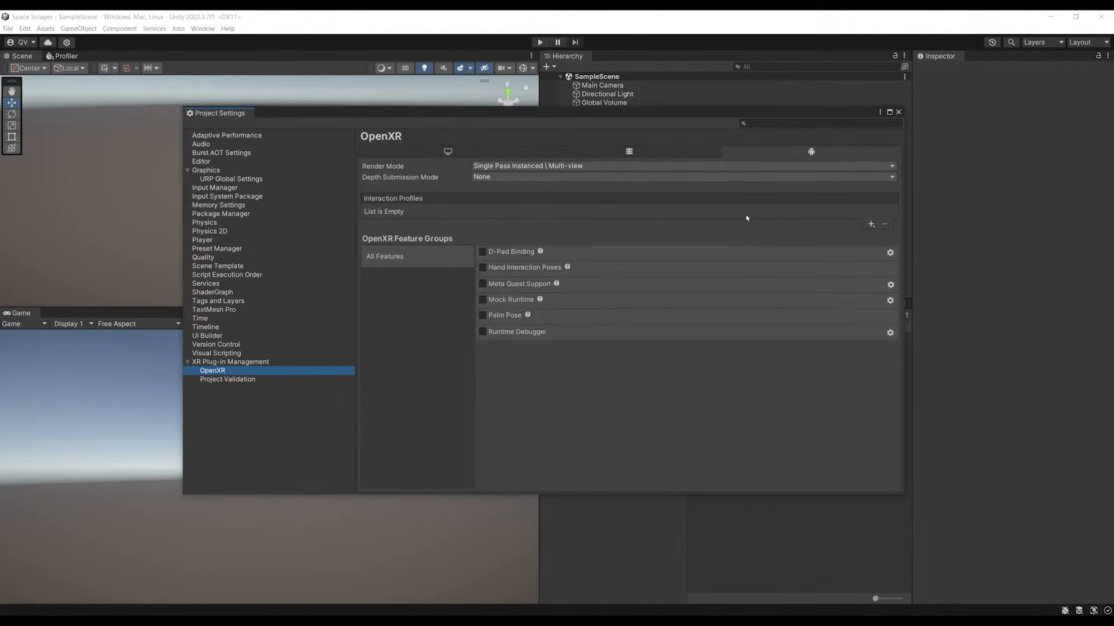
{"action": "left_click", "coordinate": [482, 284]}
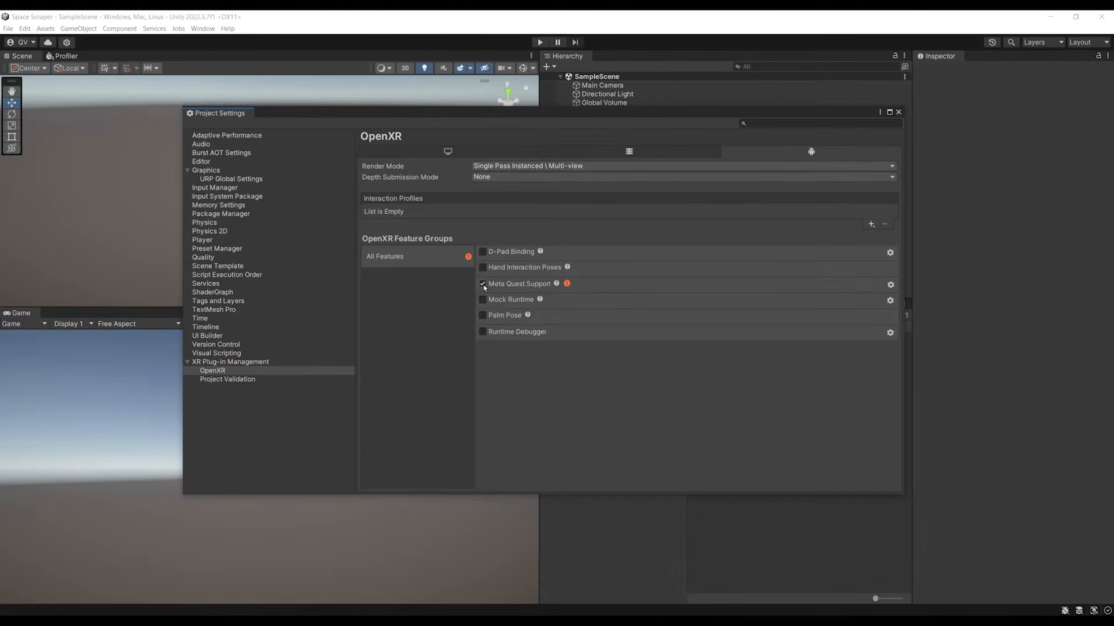
{"action": "left_click", "coordinate": [870, 225]}
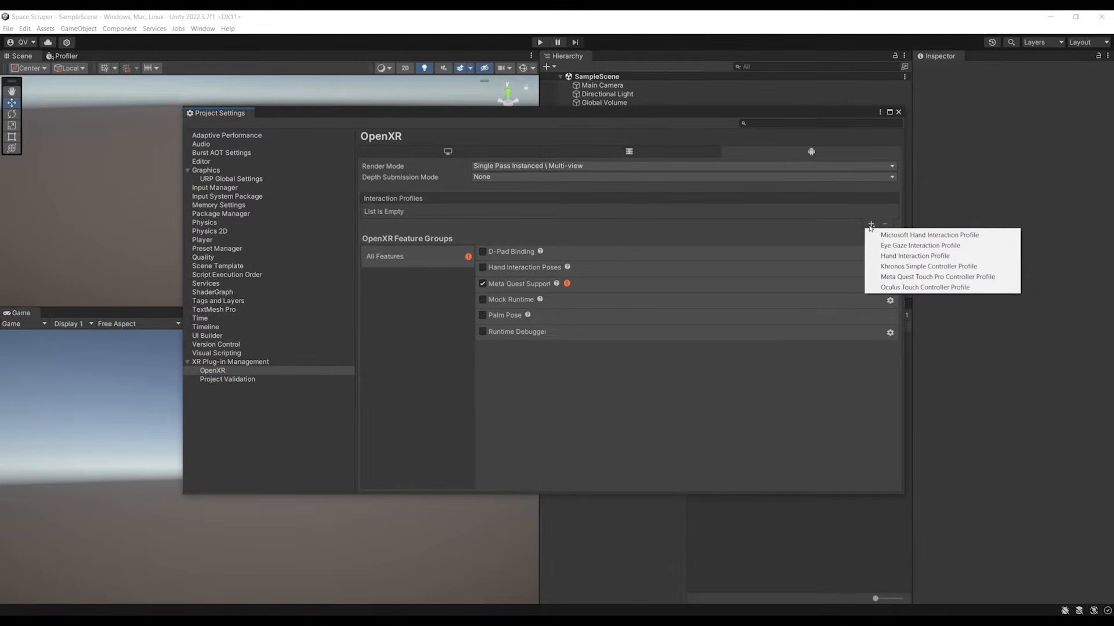
{"action": "left_click", "coordinate": [904, 285]}
{"action": "left_click", "coordinate": [872, 225]}
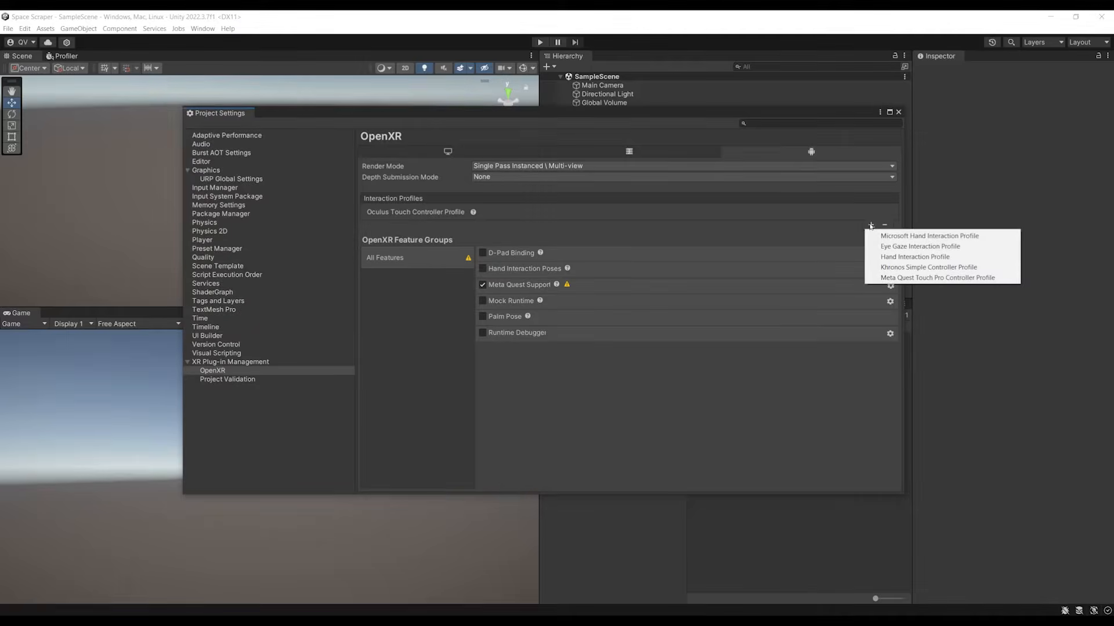
{"action": "left_click", "coordinate": [890, 279]}
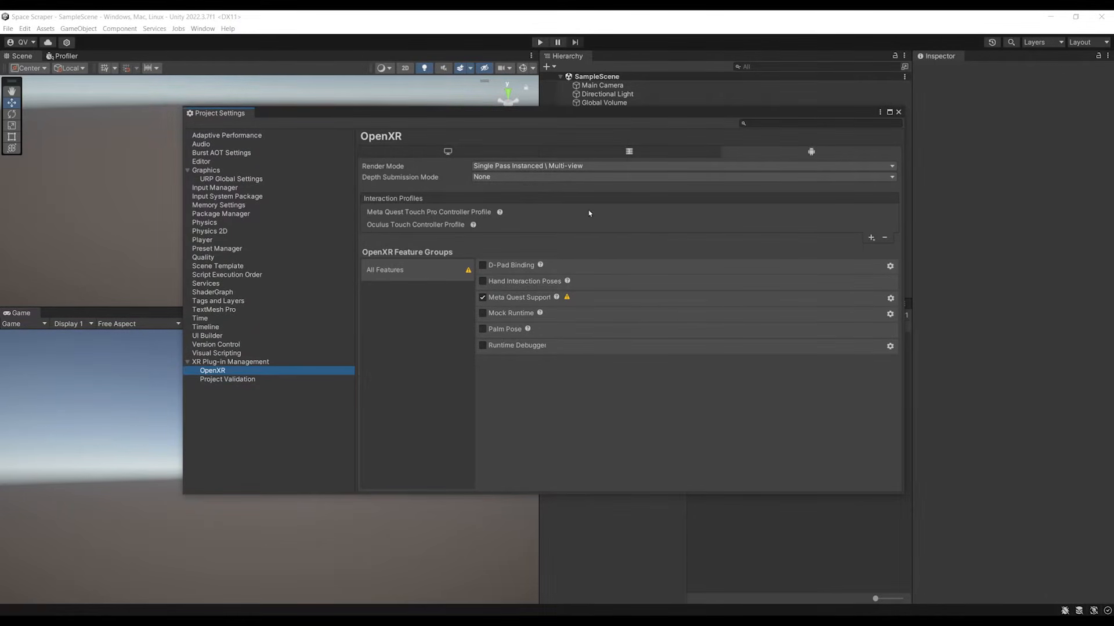
Step: Apply all available fixes in the Android project validation and close the project settings
{"action": "left_click", "coordinate": [468, 155]}
{"action": "left_click", "coordinate": [765, 153]}
{"action": "left_click", "coordinate": [568, 298]}
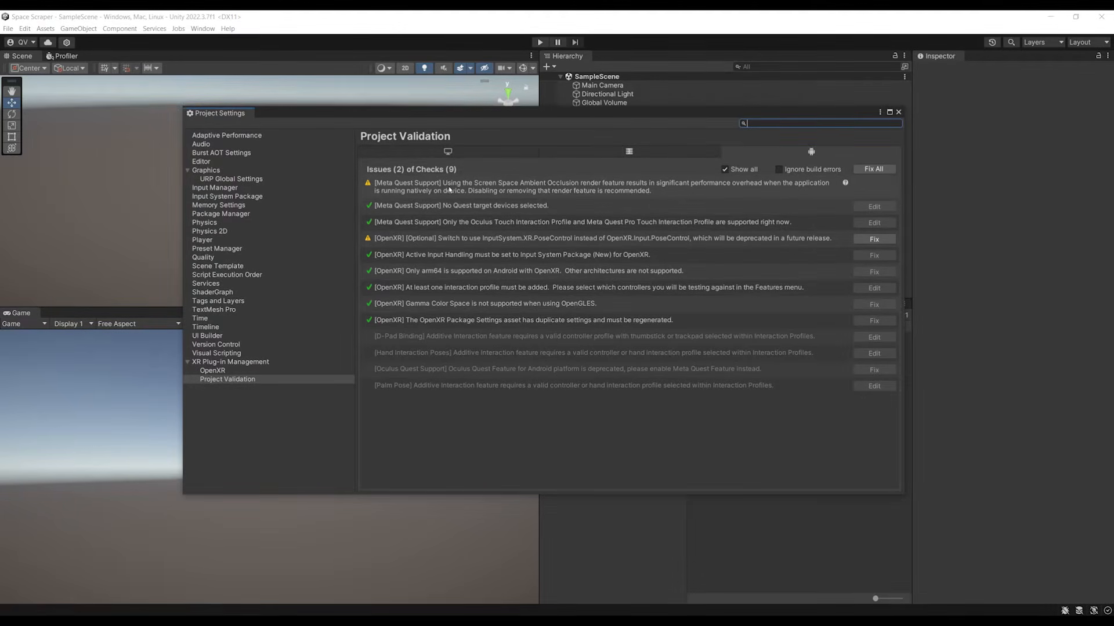
{"action": "left_click", "coordinate": [873, 169]}
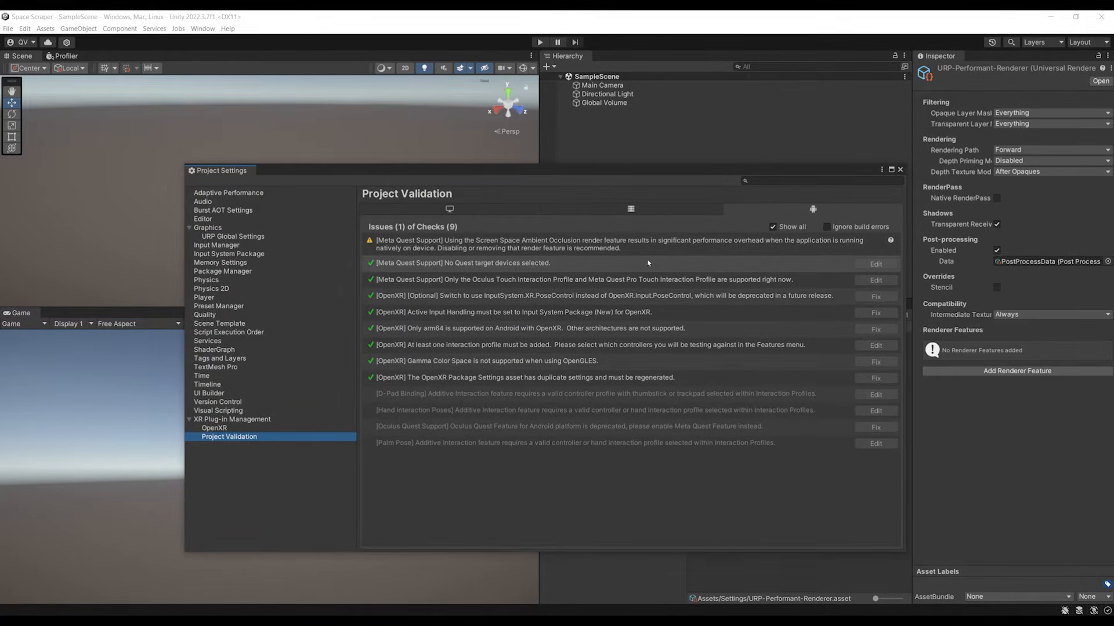
{"action": "left_click", "coordinate": [900, 170]}
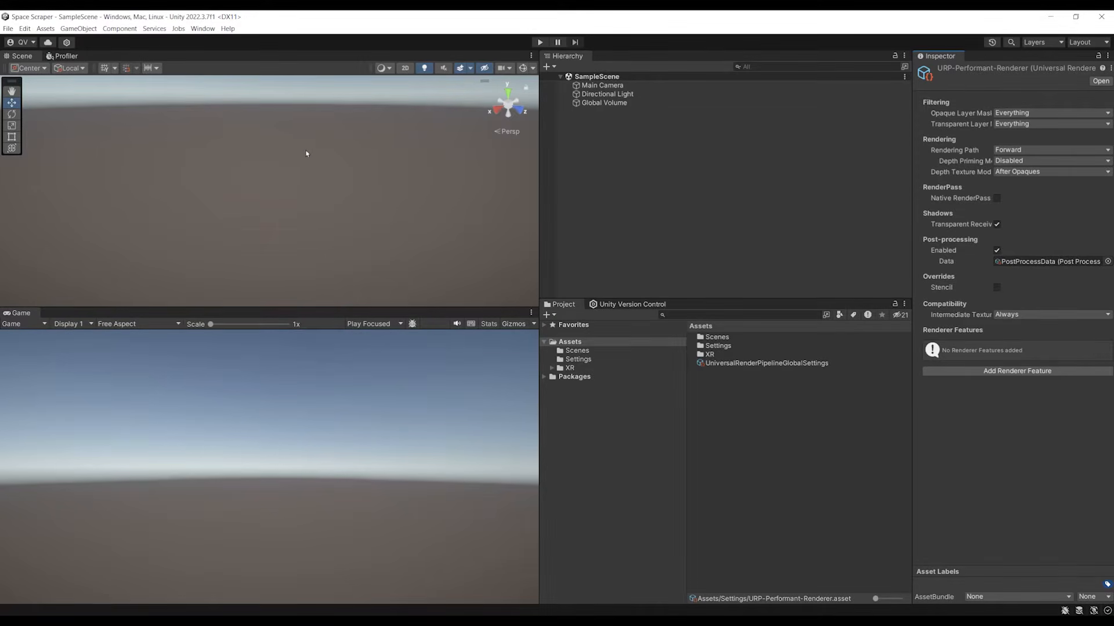
Step: Find the XR Interaction Toolkit package in the Unity Registry by searching "xr interaction" and install it
{"action": "left_click", "coordinate": [202, 29]}
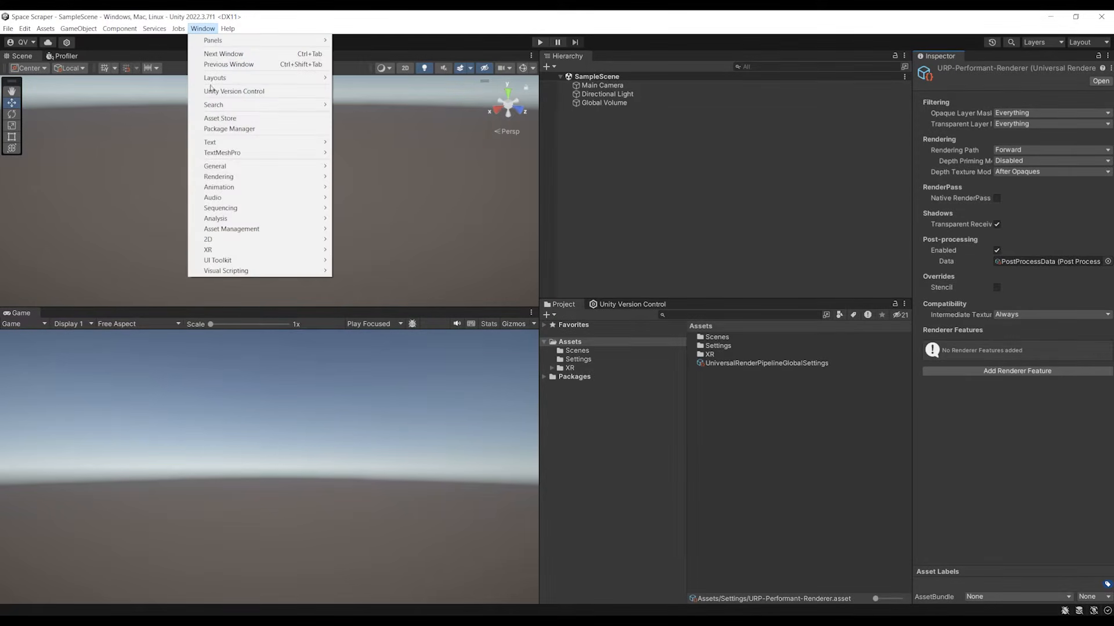
{"action": "left_click", "coordinate": [243, 129]}
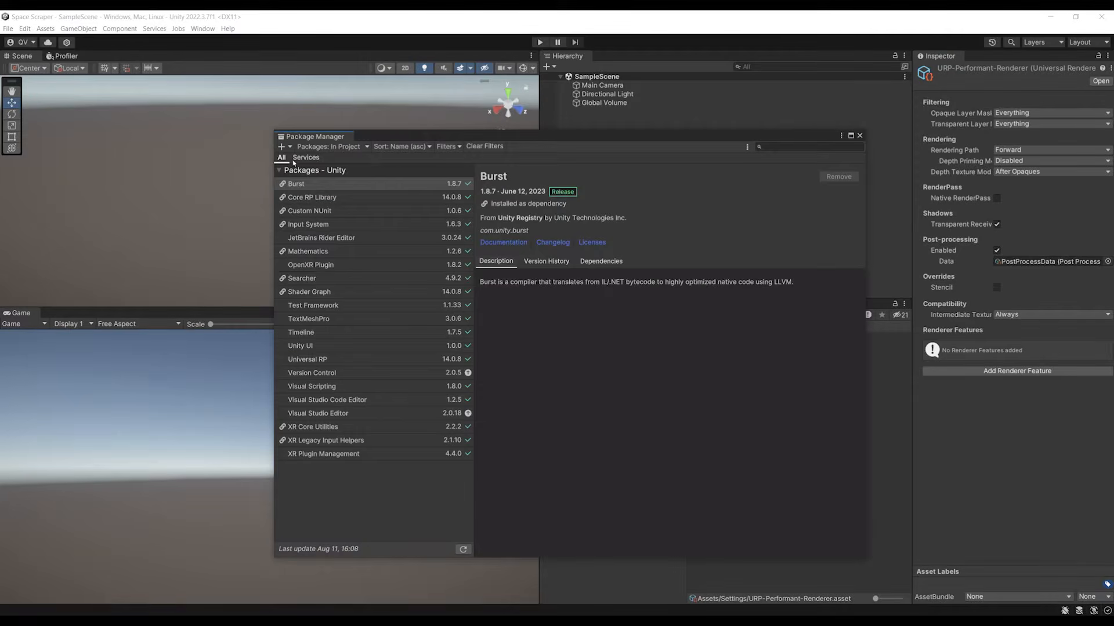
{"action": "left_click", "coordinate": [307, 146]}
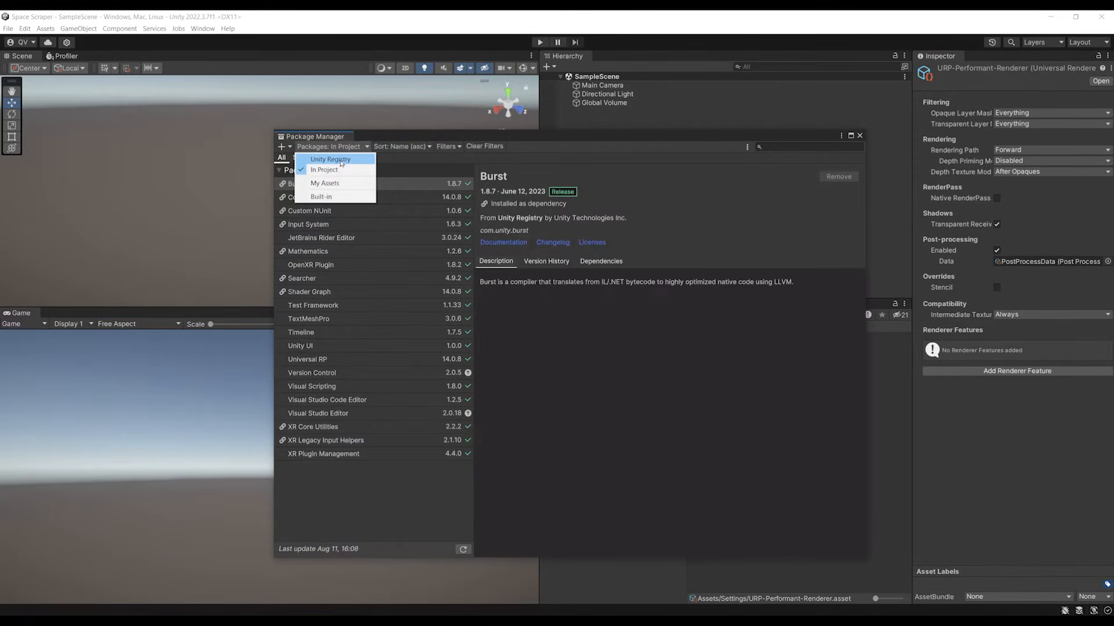
{"action": "left_click", "coordinate": [341, 160]}
{"action": "left_click", "coordinate": [770, 147]}
{"action": "type", "text": "xr interaction"}
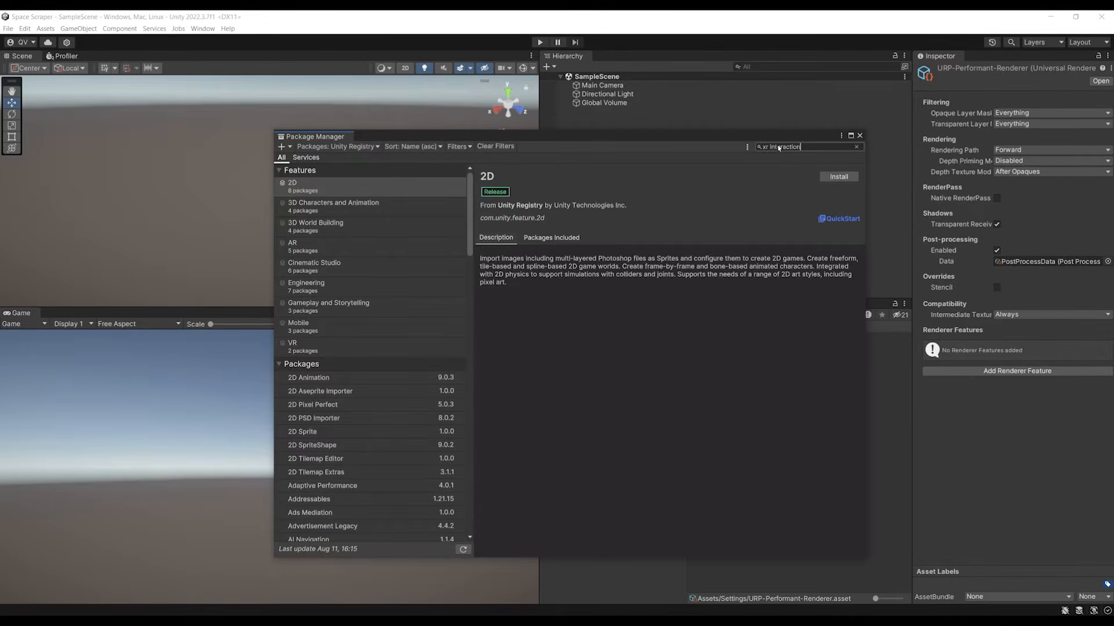
{"action": "left_click", "coordinate": [319, 184]}
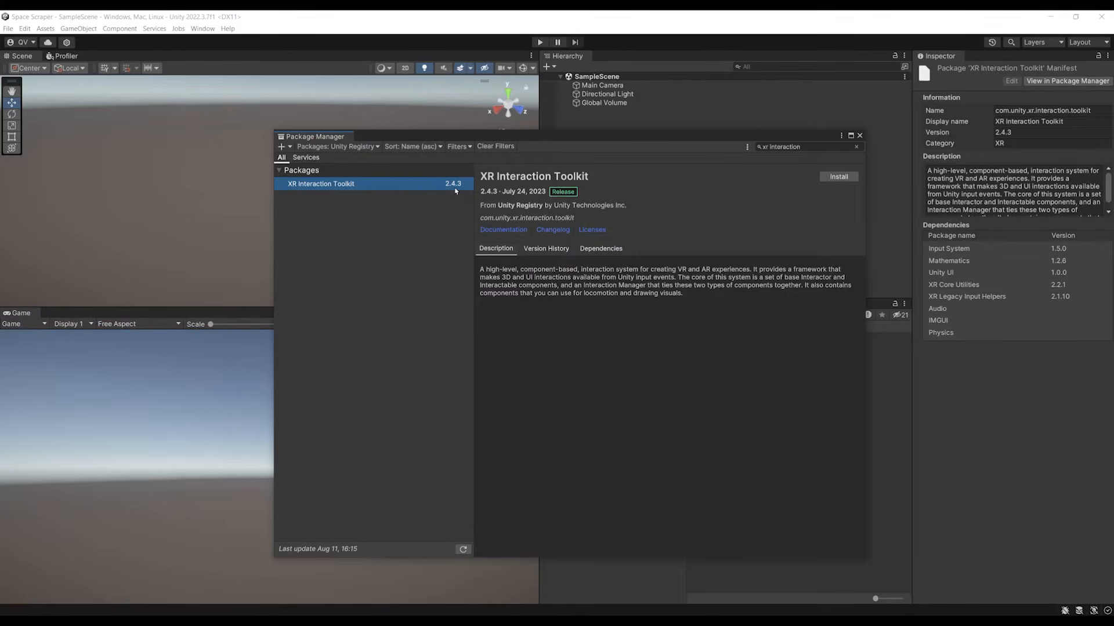
{"action": "left_click", "coordinate": [852, 177]}
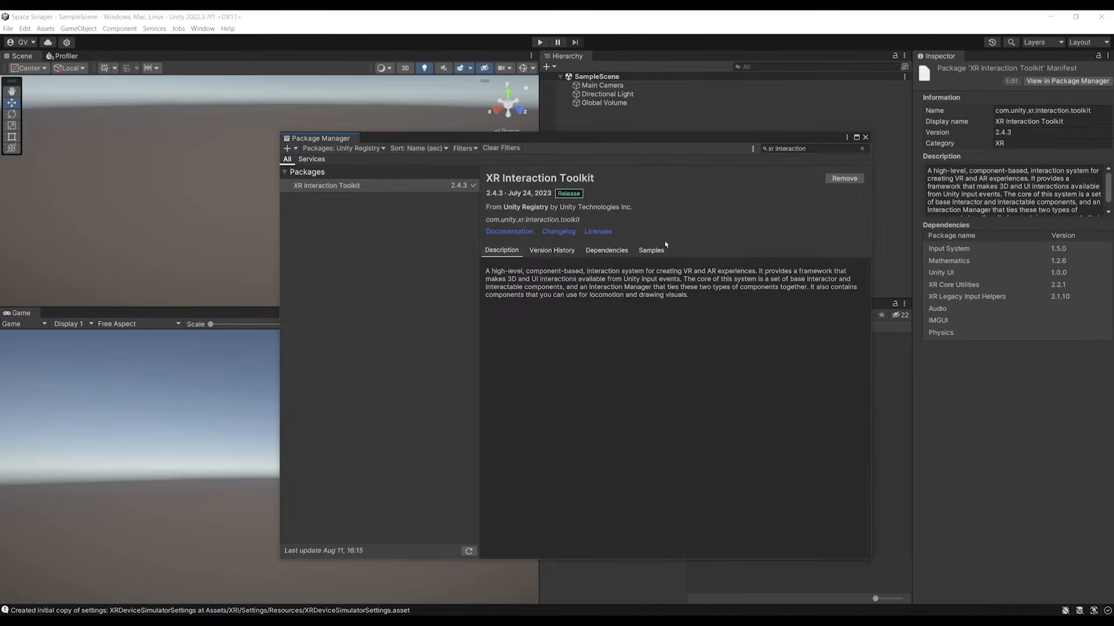
Step: Import the XR Interaction Toolkit's Starter Assets sample and close the Package Manager
{"action": "left_click", "coordinate": [662, 250]}
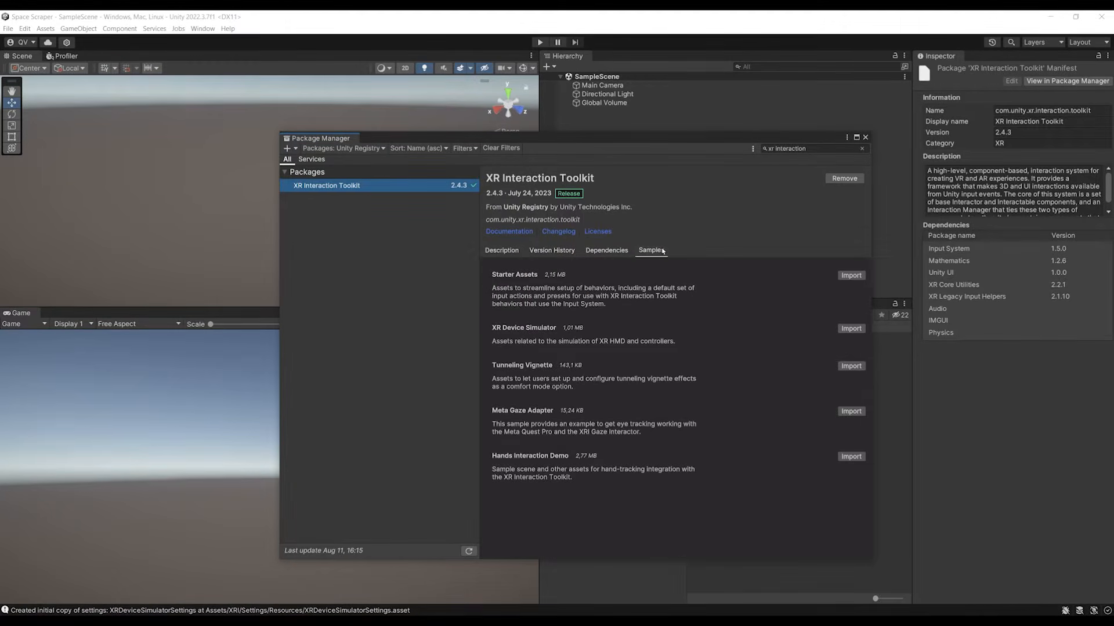
{"action": "left_click", "coordinate": [851, 276]}
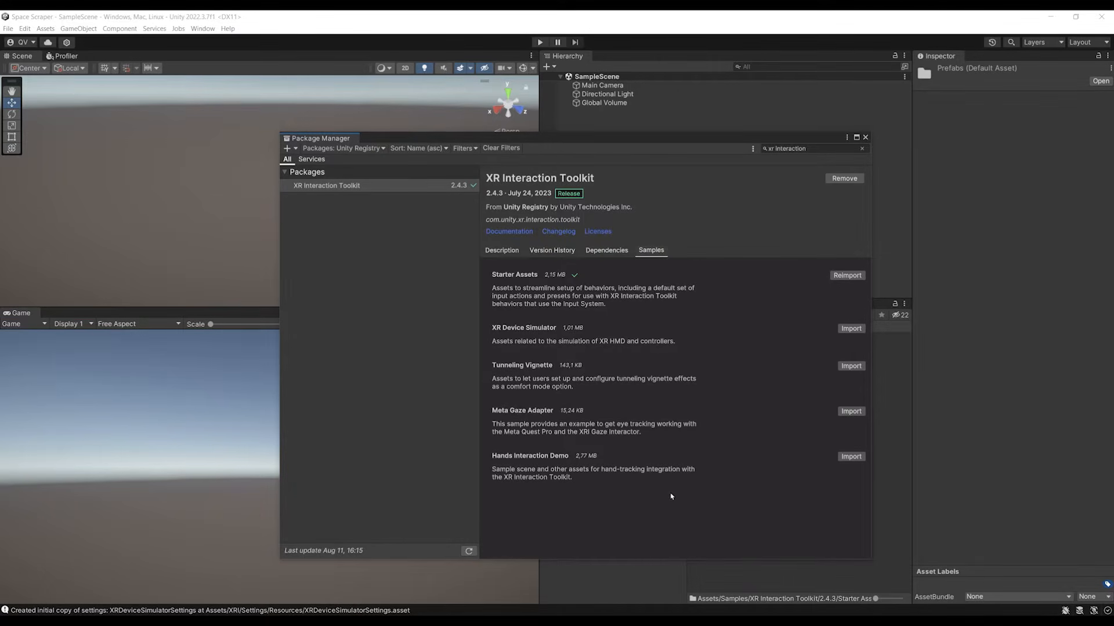
{"action": "left_click", "coordinate": [866, 138]}
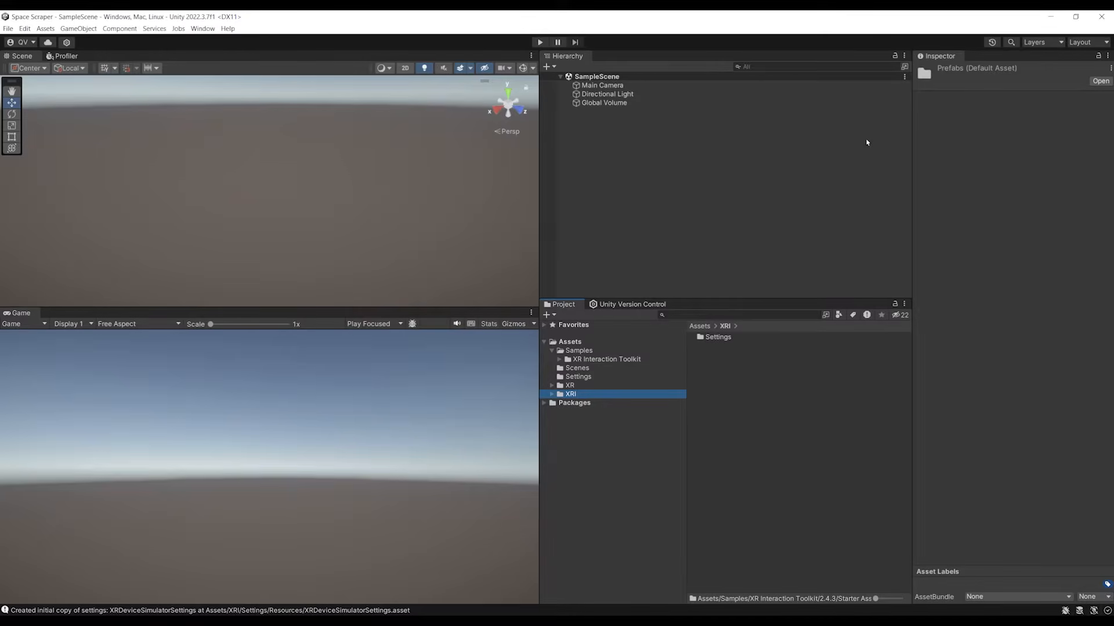
Step: Delete the Main Camera and Global Volume from SampleScene and save the scene
{"action": "right_click_drag", "start_coordinate": [367, 120], "coordinate": [380, 142]}
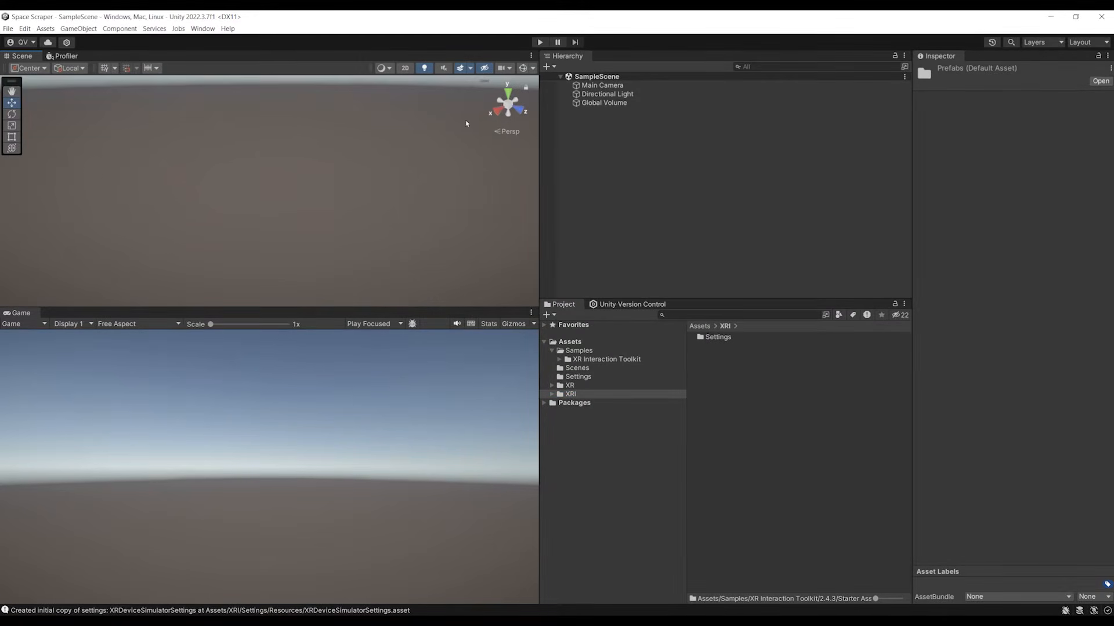
{"action": "left_click", "coordinate": [608, 86]}
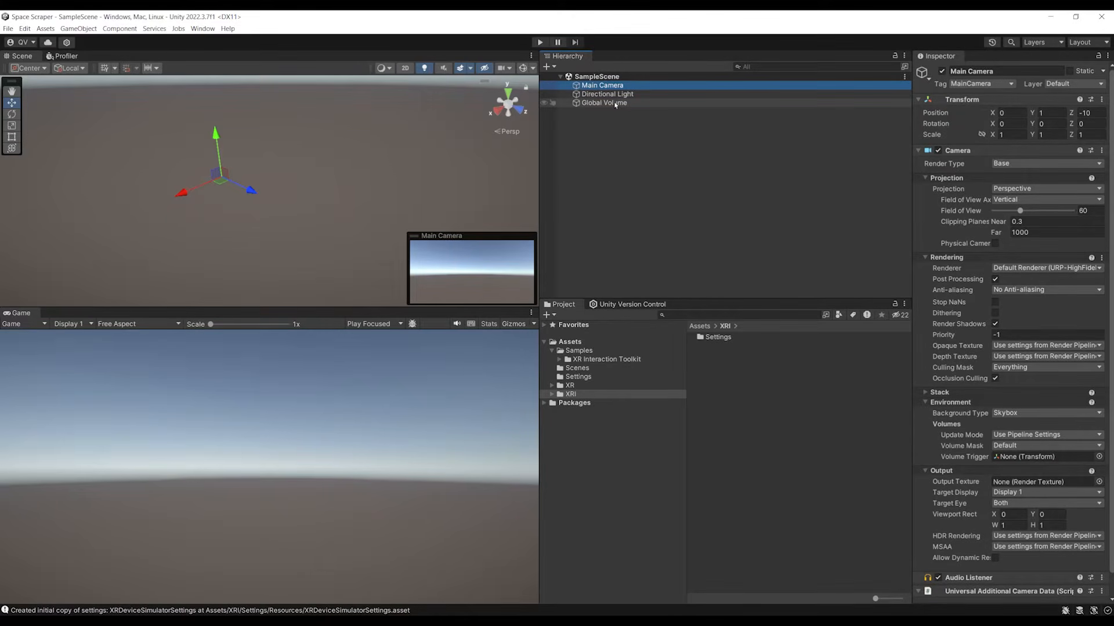
{"action": "key", "text": "Delete"}
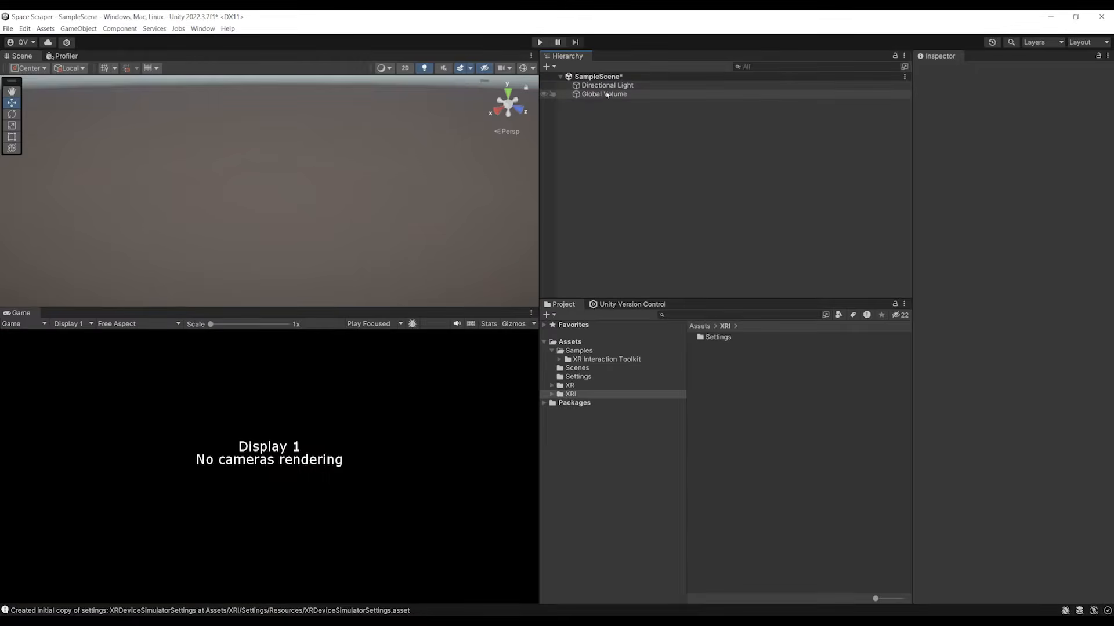
{"action": "left_click", "coordinate": [607, 95]}
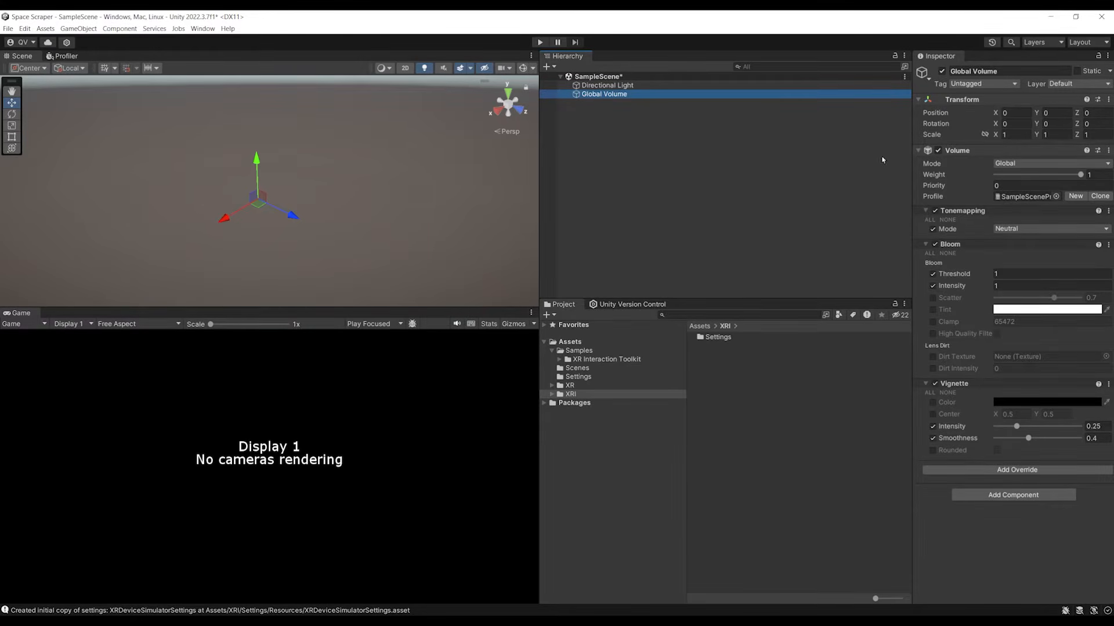
{"action": "key", "text": "Delete"}
{"action": "key", "text": "ctrl+s"}
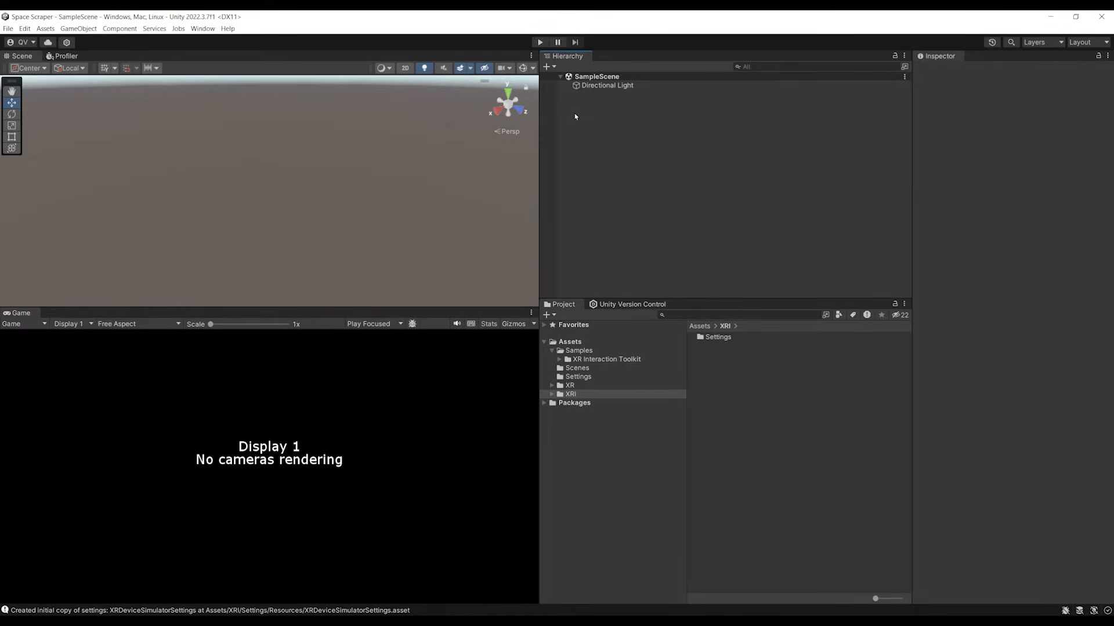
Step: Add a 3D plane to the scene and reset its transform to the origin
{"action": "right_click", "coordinate": [579, 108]}
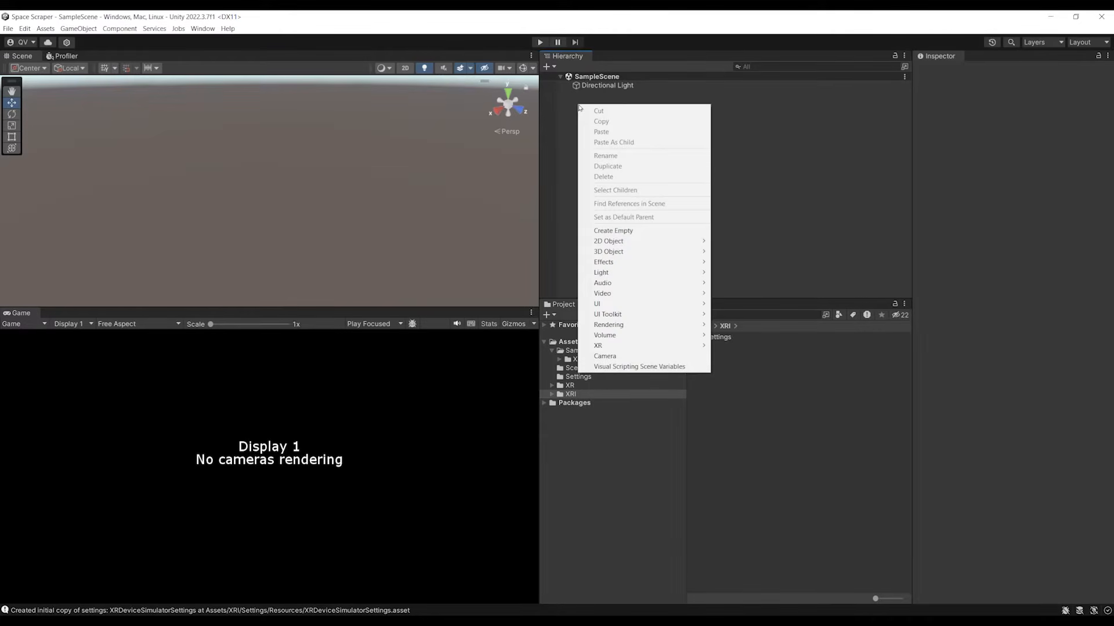
{"action": "mouse_move", "coordinate": [638, 252]}
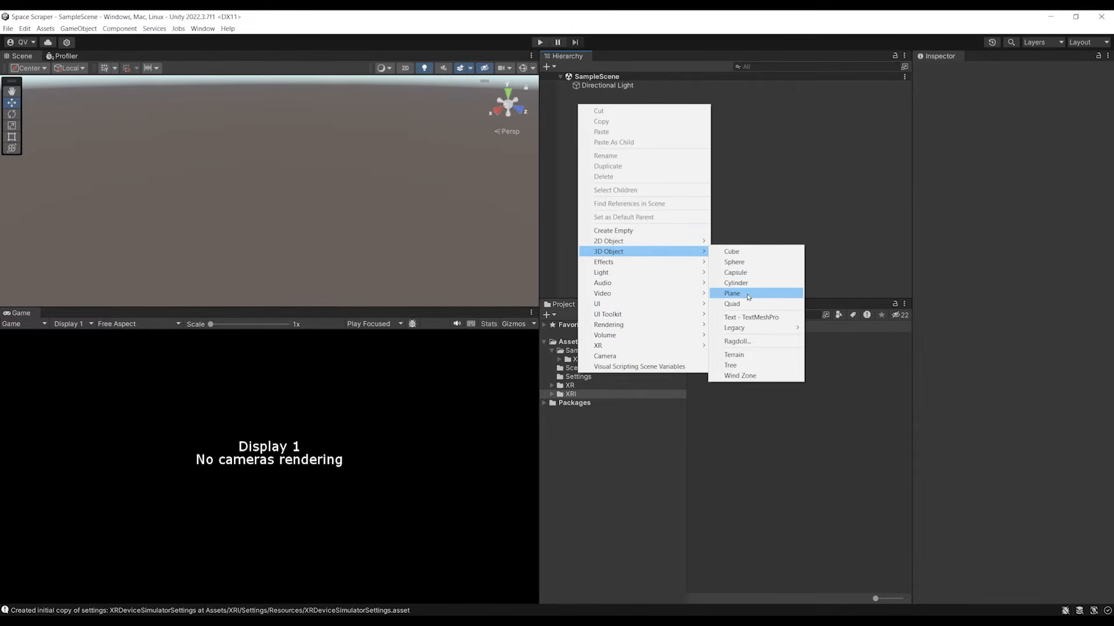
{"action": "left_click", "coordinate": [749, 296]}
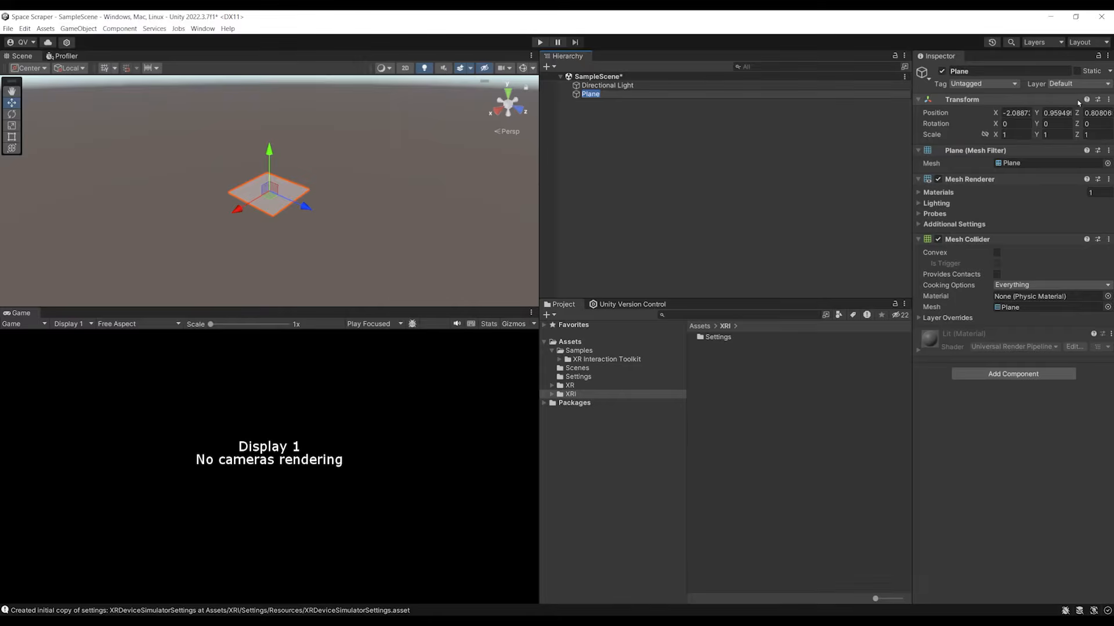
{"action": "left_click", "coordinate": [1107, 99]}
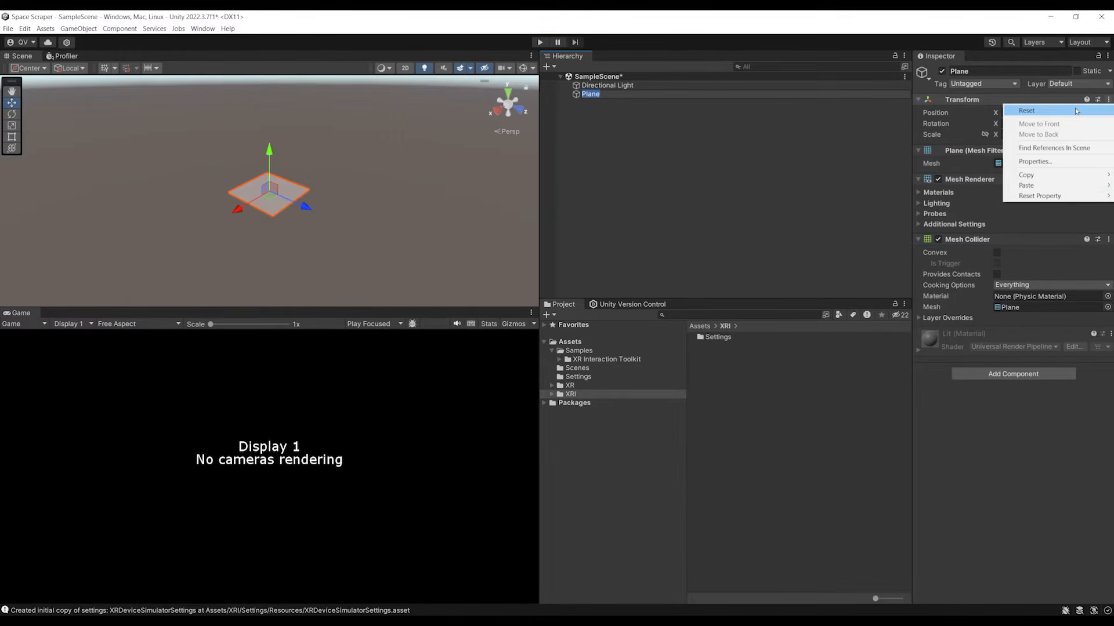
{"action": "left_click", "coordinate": [1027, 109]}
{"action": "left_click", "coordinate": [652, 166]}
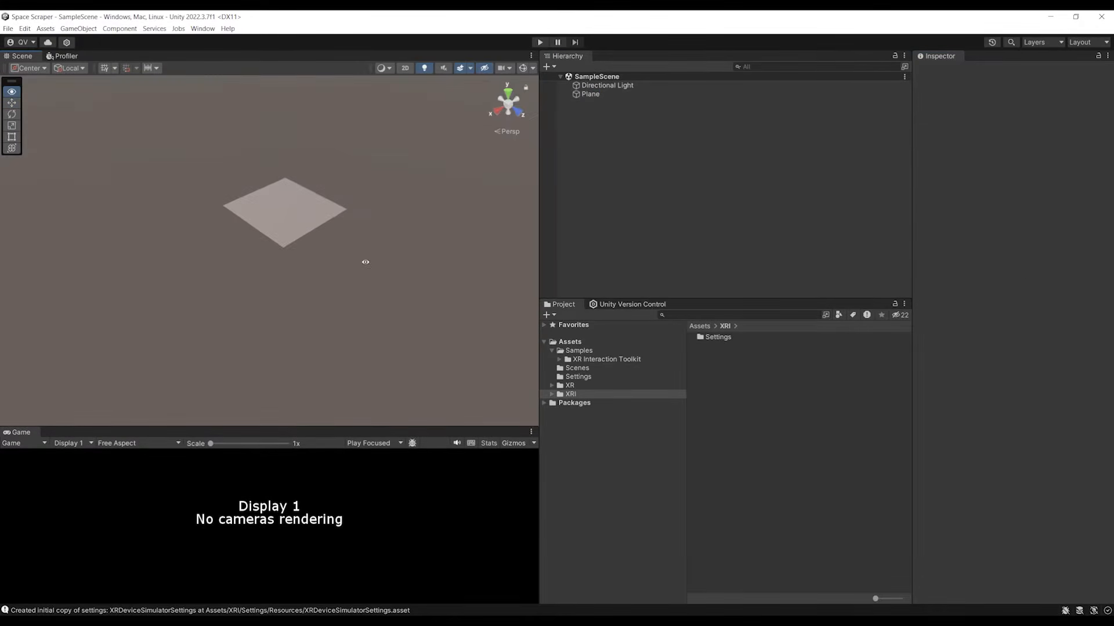
Step: Add an XR Origin (VR) rig to the scene
{"action": "right_click_drag", "start_coordinate": [366, 261], "coordinate": [459, 198]}
{"action": "key", "text": "w"}
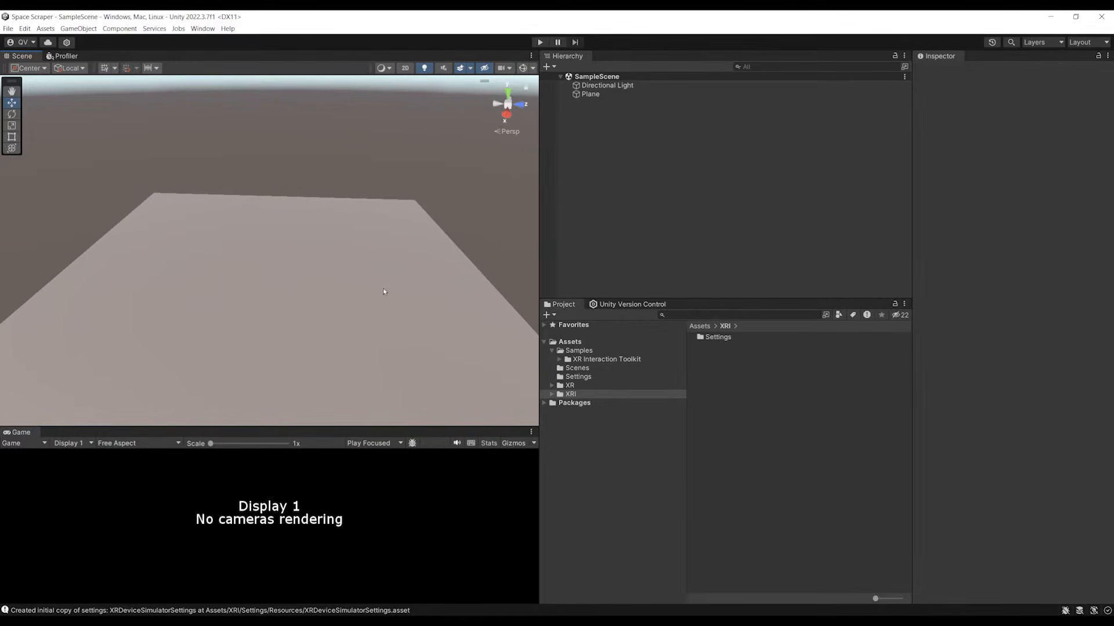
{"action": "left_click", "coordinate": [613, 131]}
{"action": "right_click", "coordinate": [578, 109]}
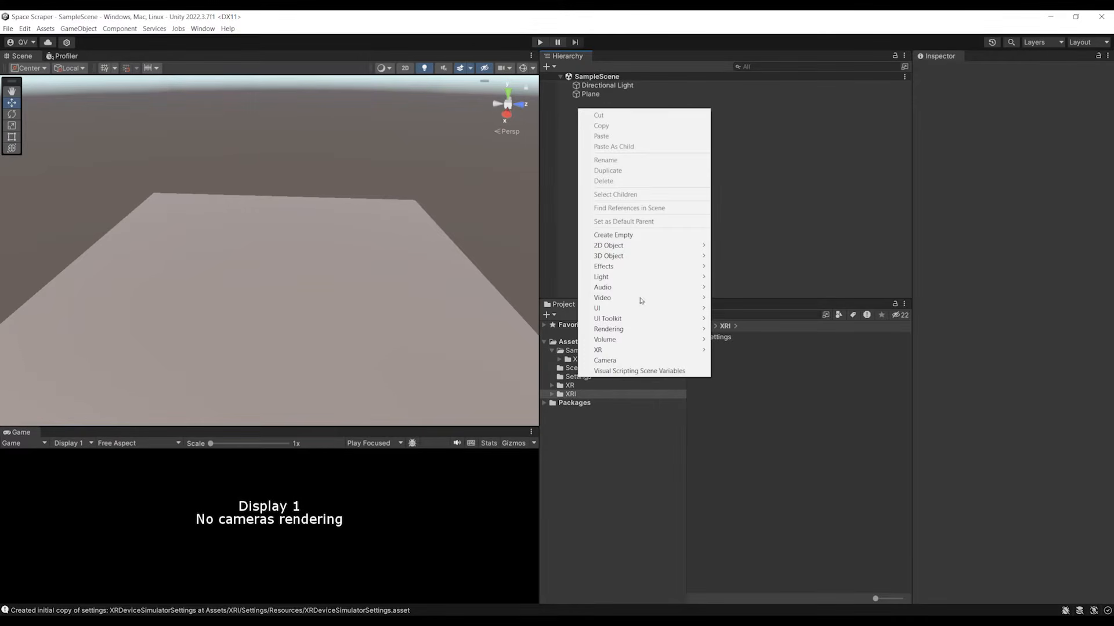
{"action": "mouse_move", "coordinate": [631, 351]}
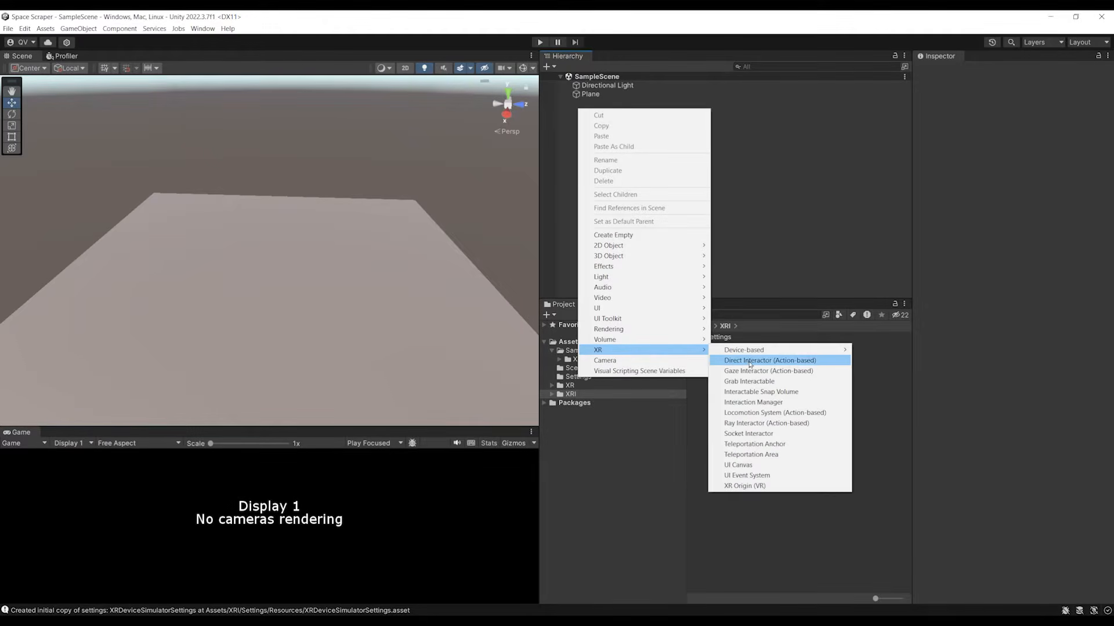
{"action": "left_click", "coordinate": [762, 487]}
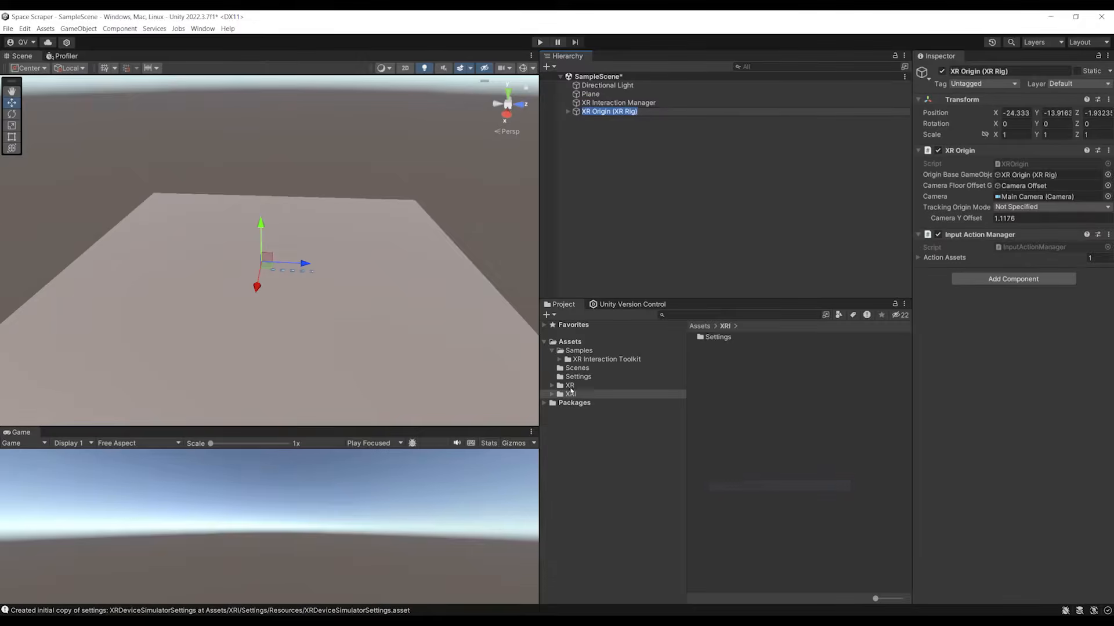
{"action": "left_click", "coordinate": [691, 166]}
Step: Expand the XR Origin down to its Camera Offset children and examine the components of the Main Camera, Left Controller and Right Controller
{"action": "left_click", "coordinate": [614, 112]}
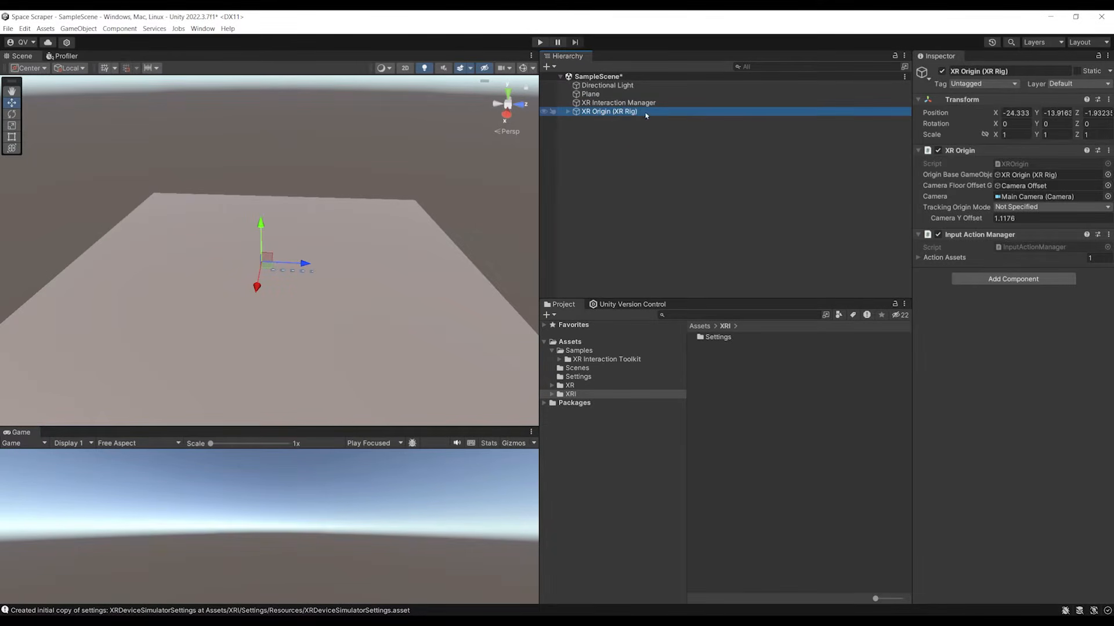
{"action": "left_click", "coordinate": [567, 111]}
{"action": "left_click", "coordinate": [575, 120]}
{"action": "left_click", "coordinate": [611, 137]}
{"action": "key", "text": "Up"}
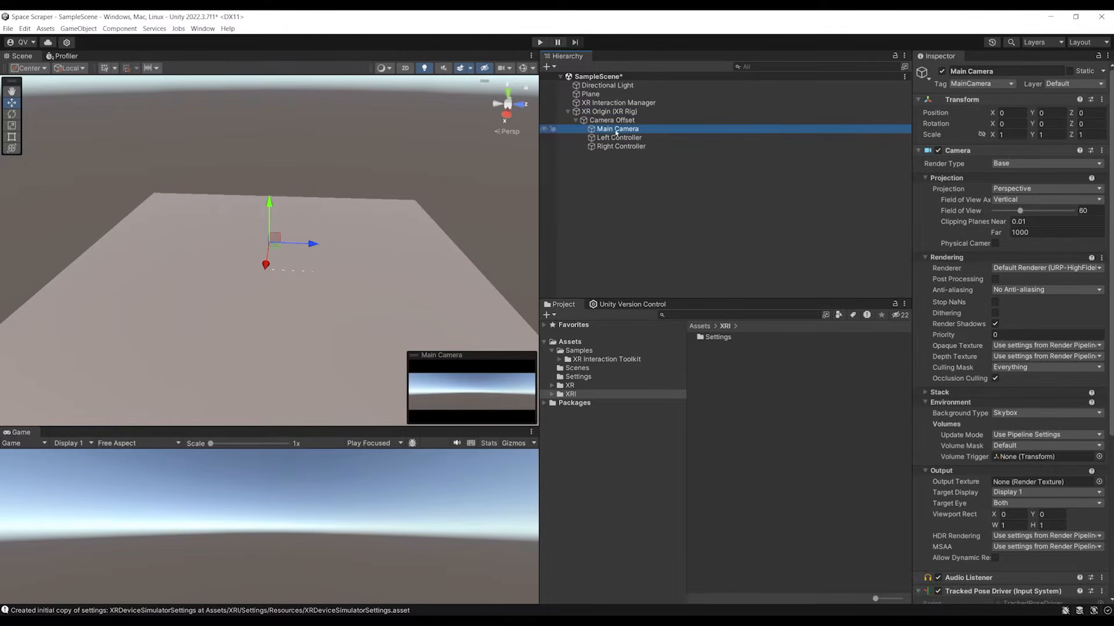
{"action": "key", "text": "Down"}
{"action": "key", "text": "Down"}
{"action": "key", "text": "Up"}
{"action": "left_click", "coordinate": [619, 147]}
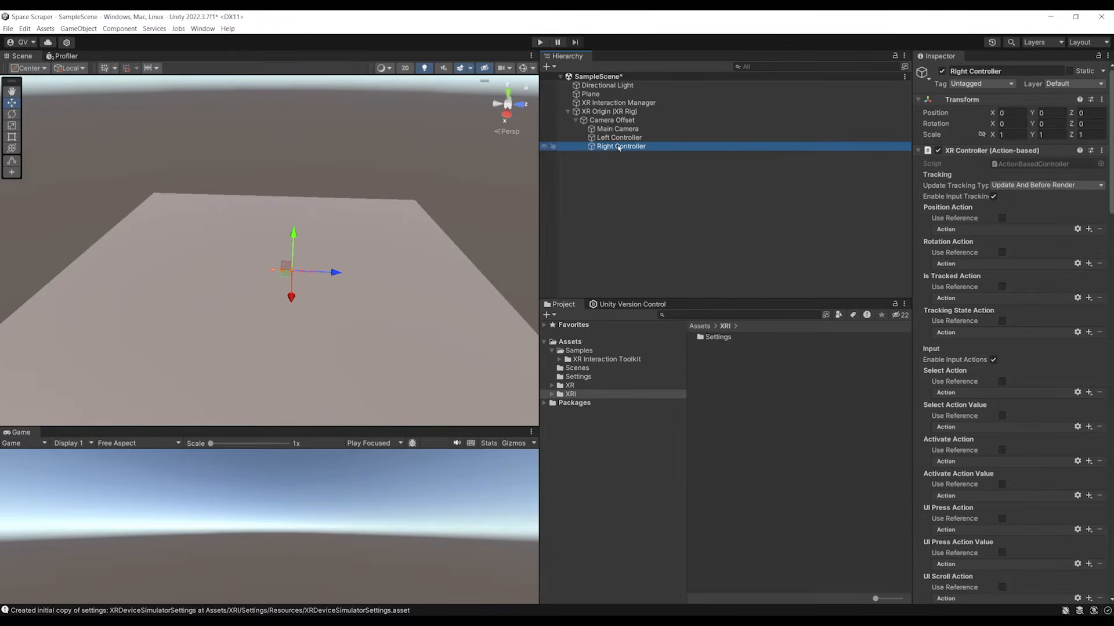
{"action": "key", "text": "Up"}
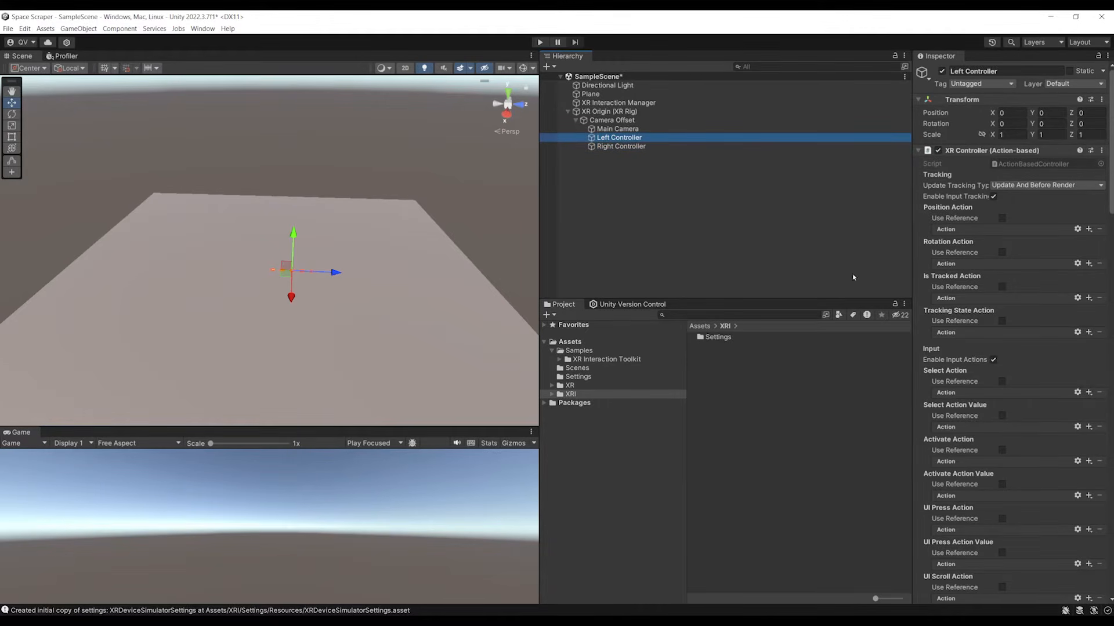
{"action": "scroll", "coordinate": [967, 187], "scroll_direction": "down", "scroll_amount": 15}
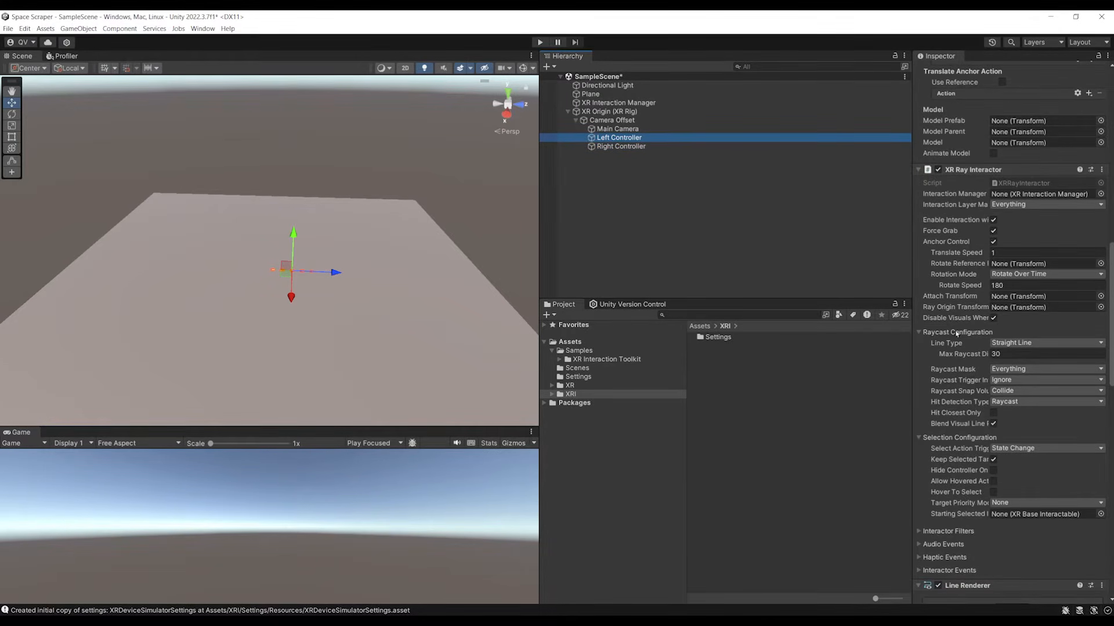
Step: Remove the Sorting Group and XR Interactor Line Visual components from both the Left and Right Controller
{"action": "left_click", "coordinate": [617, 147], "text": "ctrl"}
{"action": "scroll", "coordinate": [981, 380], "scroll_direction": "down", "scroll_amount": 20}
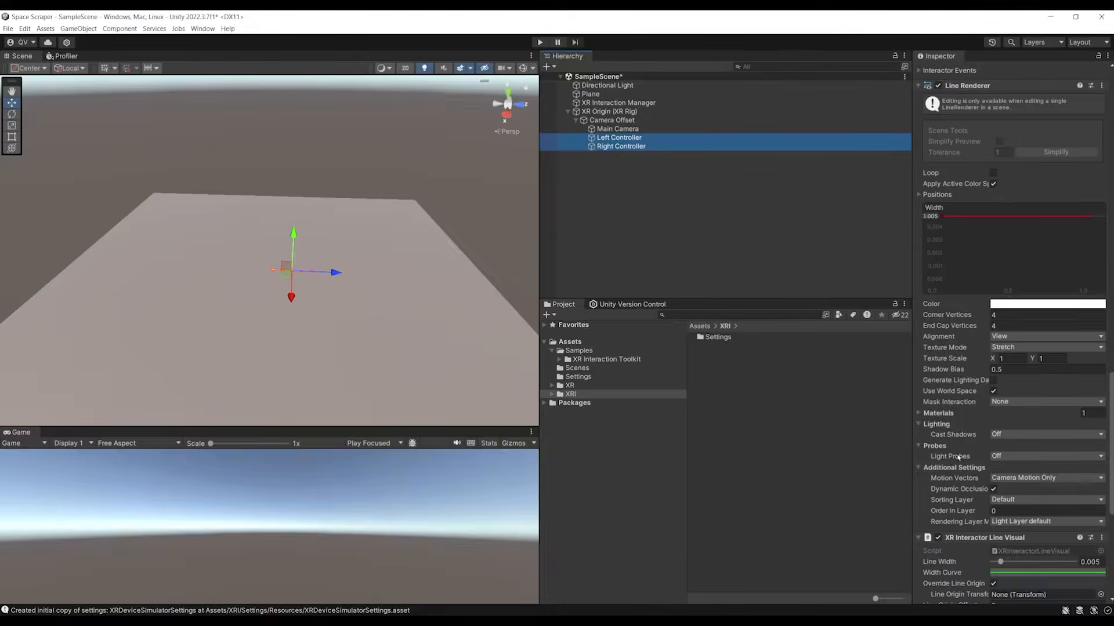
{"action": "scroll", "coordinate": [973, 478], "scroll_direction": "down", "scroll_amount": 3}
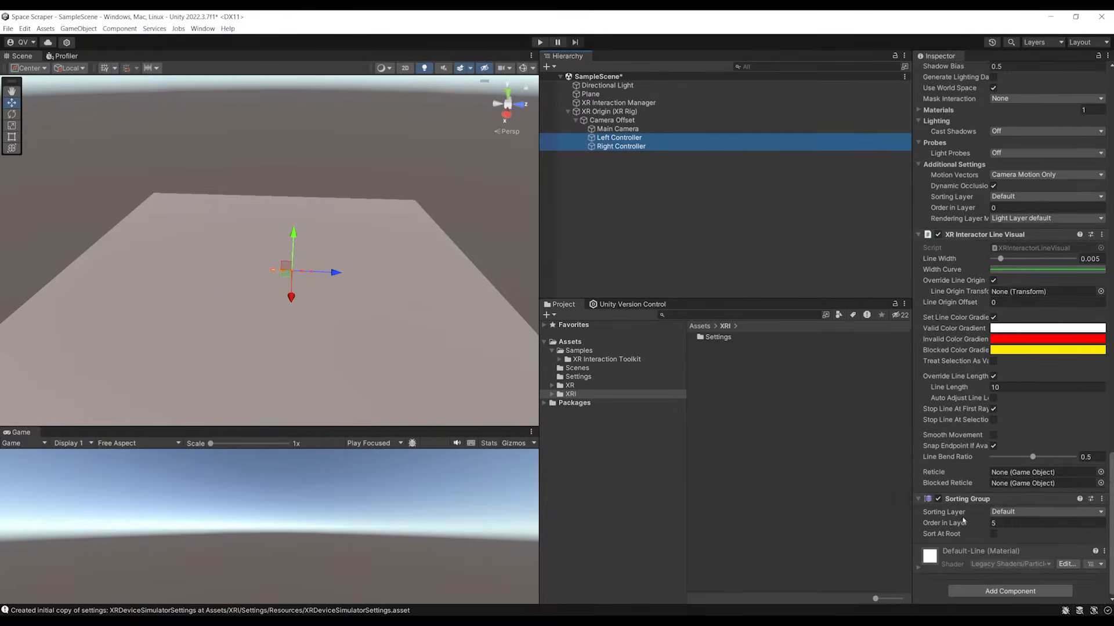
{"action": "right_click", "coordinate": [959, 504]}
{"action": "left_click", "coordinate": [1006, 418]}
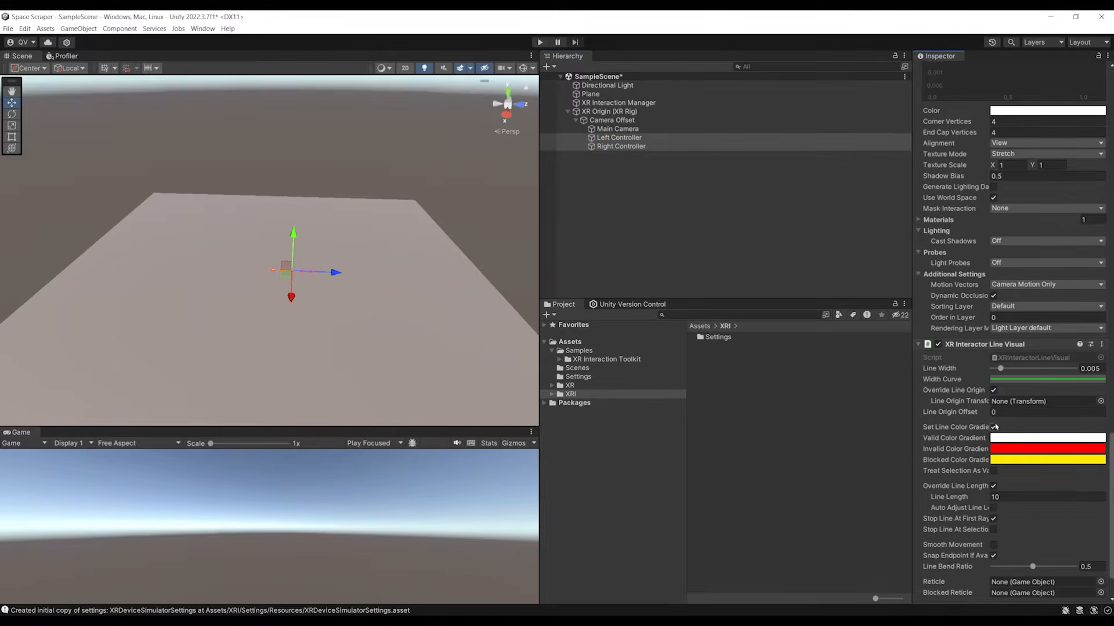
{"action": "right_click", "coordinate": [969, 350]}
{"action": "left_click", "coordinate": [986, 383]}
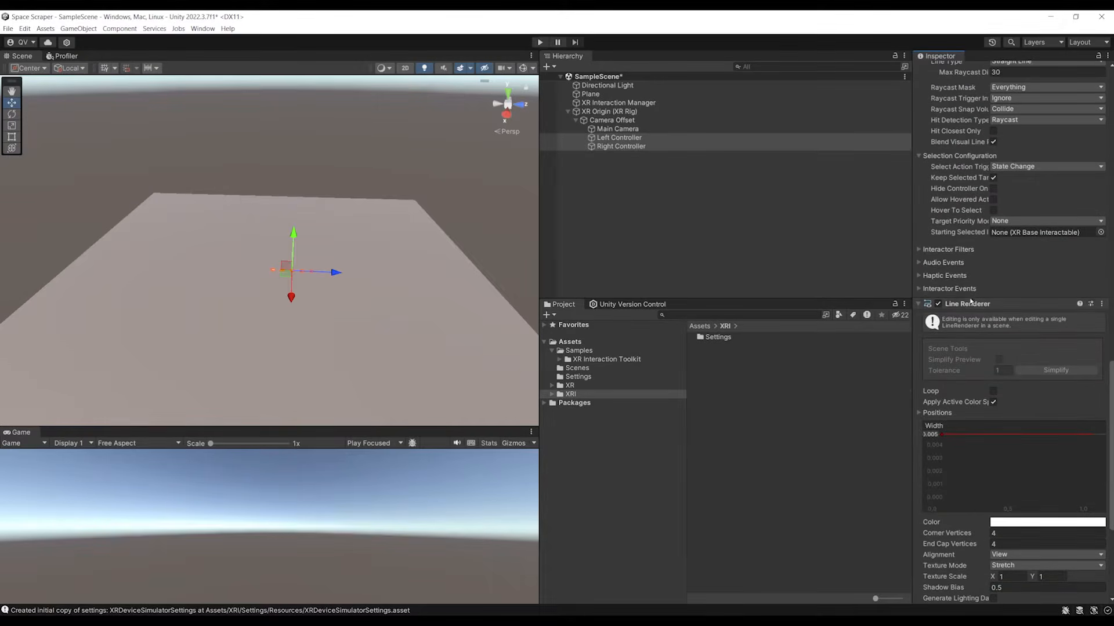
Step: Remove the Line Renderer and XR Ray Interactor components from both controllers and save the scene
{"action": "right_click", "coordinate": [970, 300]}
{"action": "left_click", "coordinate": [998, 344]}
{"action": "right_click", "coordinate": [960, 317]}
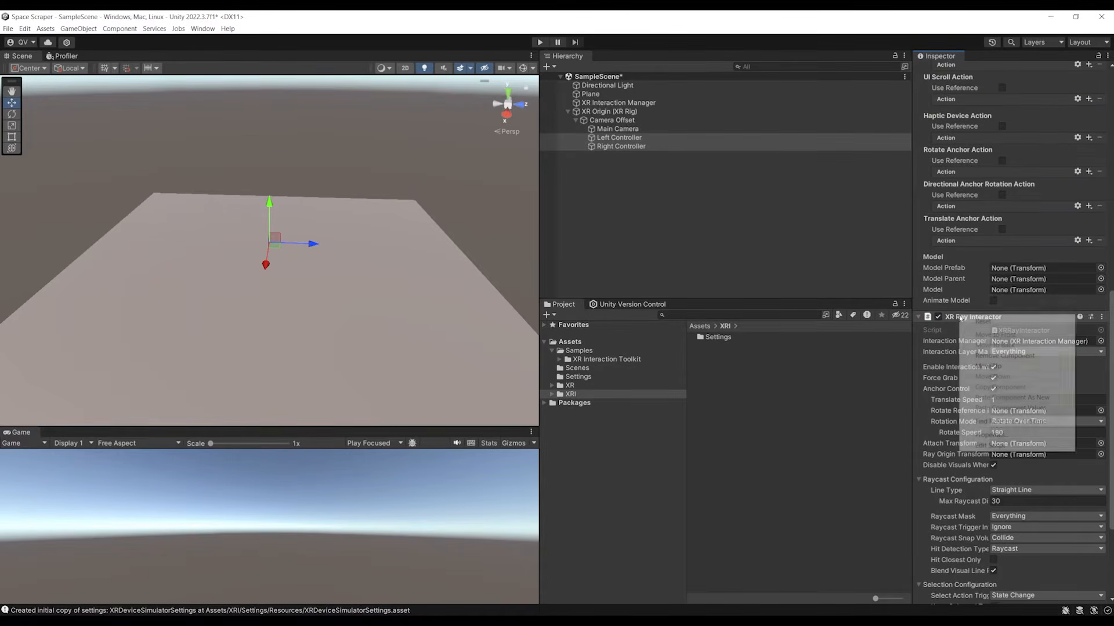
{"action": "left_click", "coordinate": [1009, 350]}
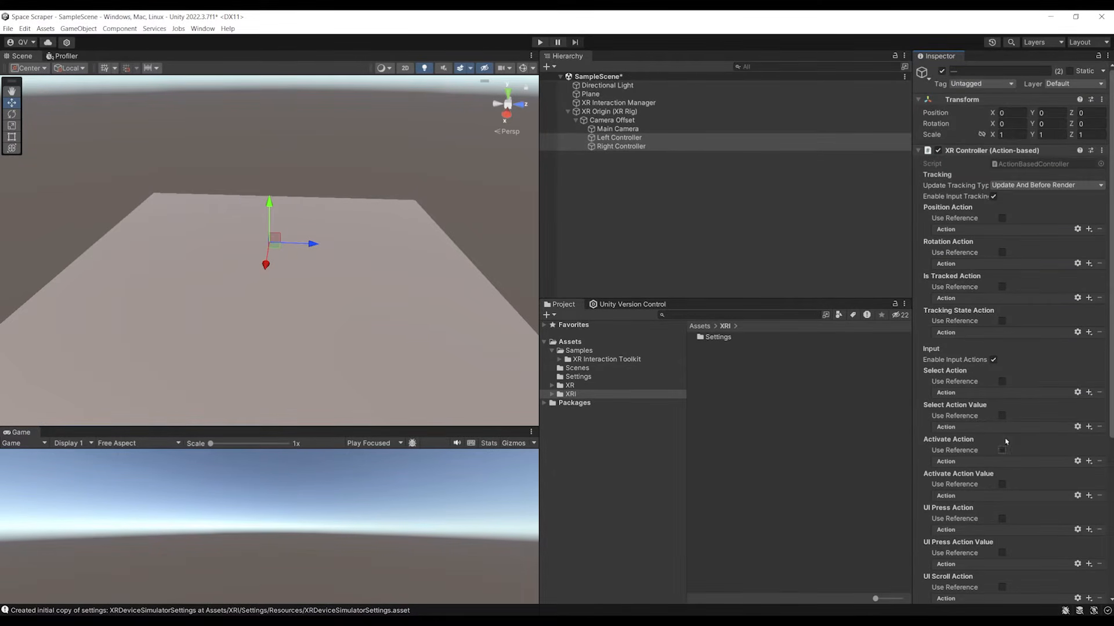
{"action": "key", "text": "ctrl+s"}
Step: Apply the XRI Default Left Controller preset to the Left Controller's XR Controller component and XRI Default Right Controller to the Right Controller's
{"action": "left_click", "coordinate": [620, 139]}
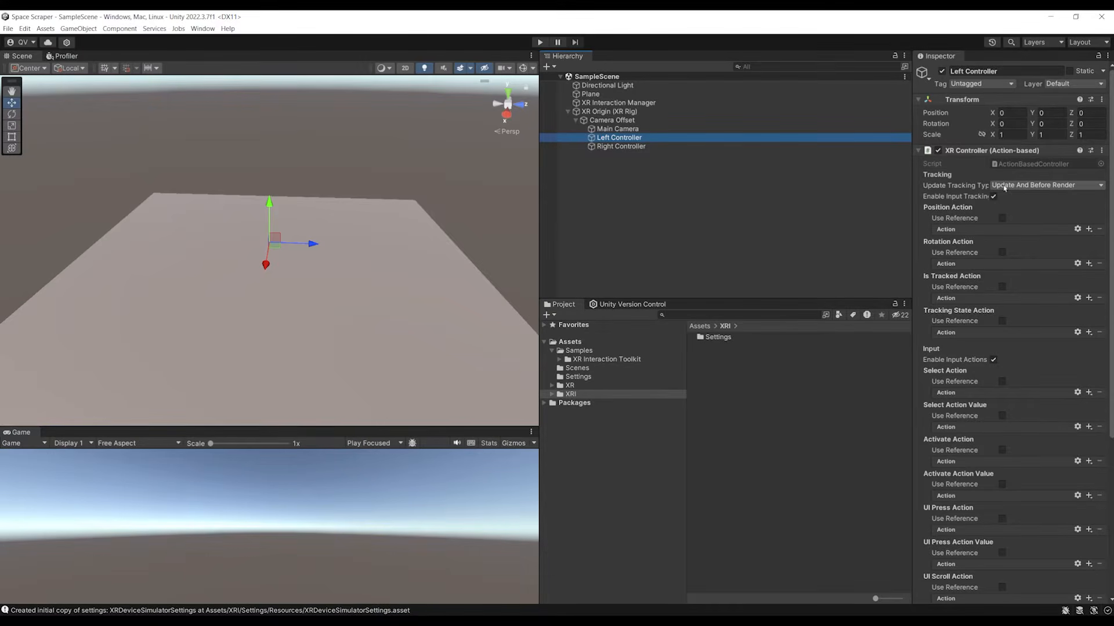
{"action": "left_click", "coordinate": [1090, 151]}
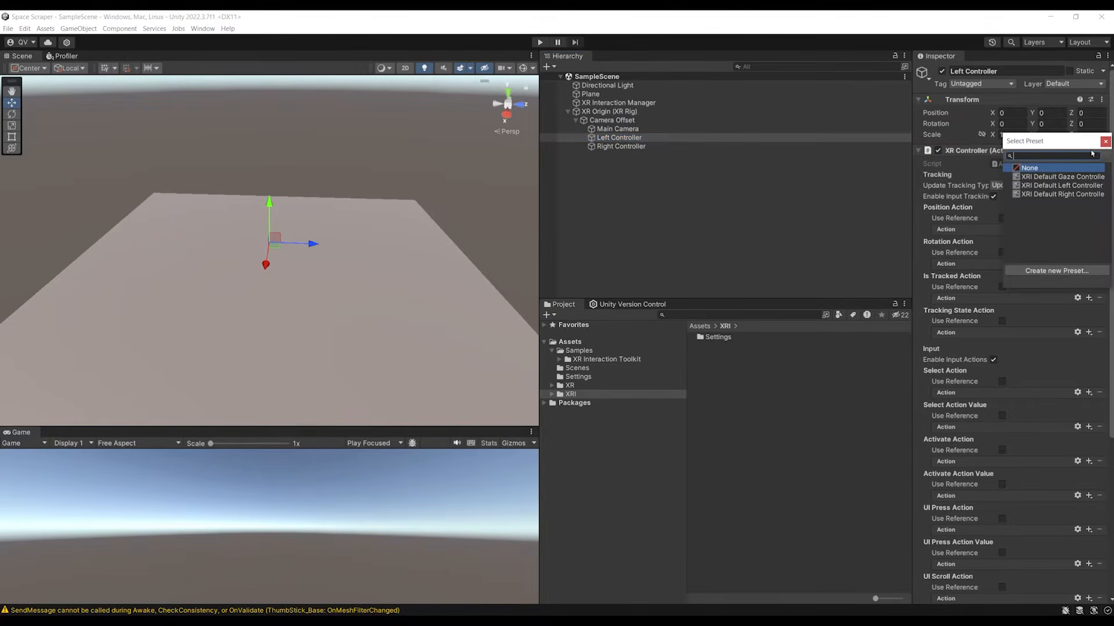
{"action": "left_click", "coordinate": [1042, 185]}
{"action": "left_click", "coordinate": [1042, 186]}
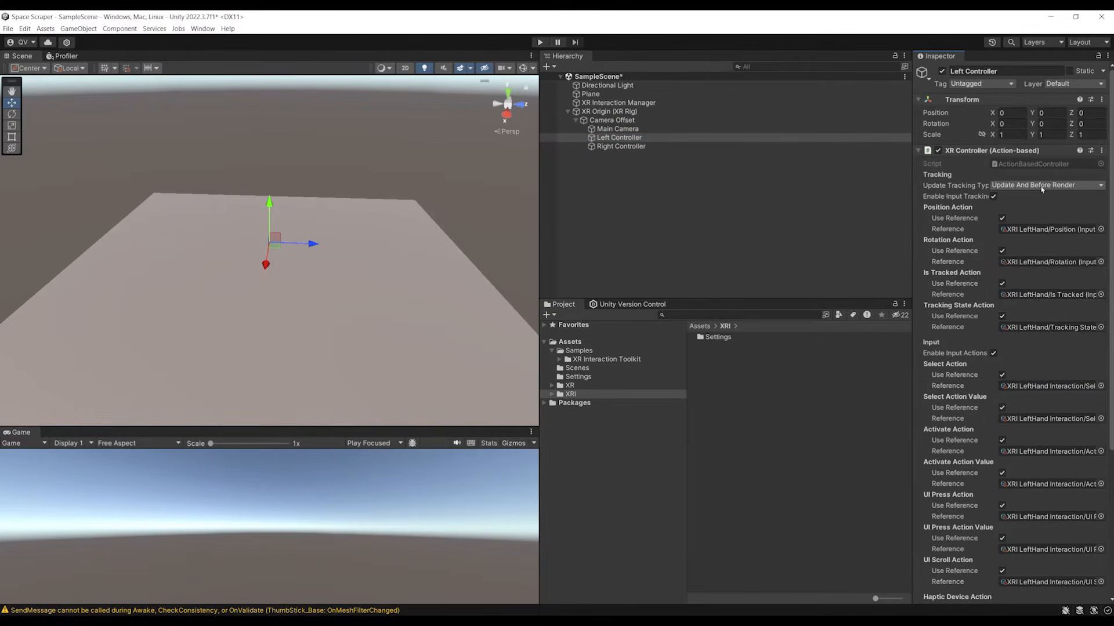
{"action": "left_click", "coordinate": [615, 146]}
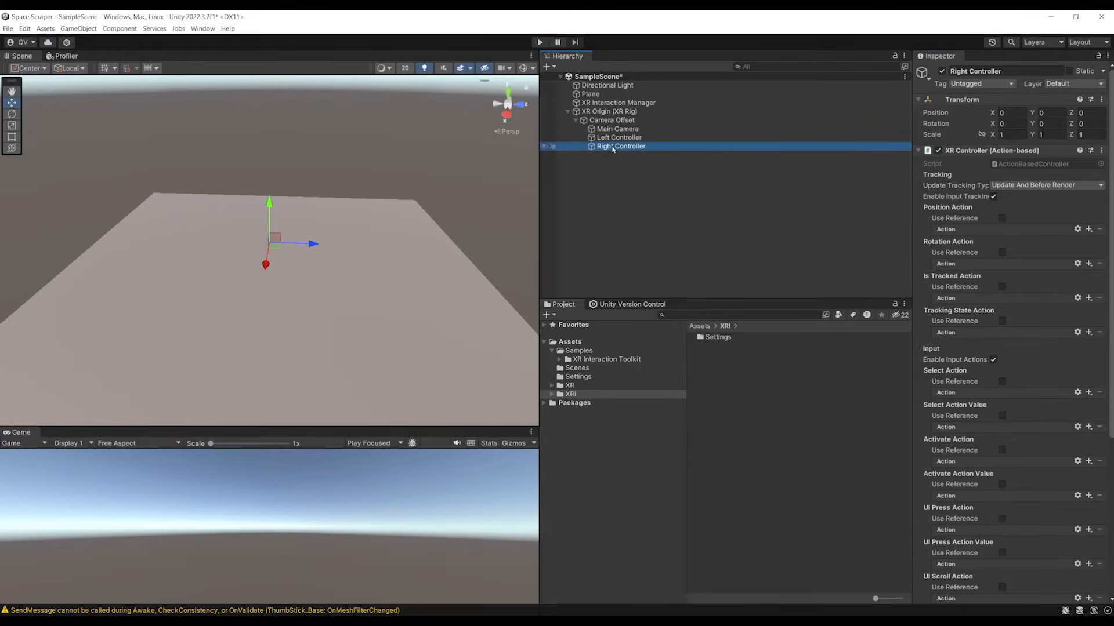
{"action": "left_click", "coordinate": [1090, 150]}
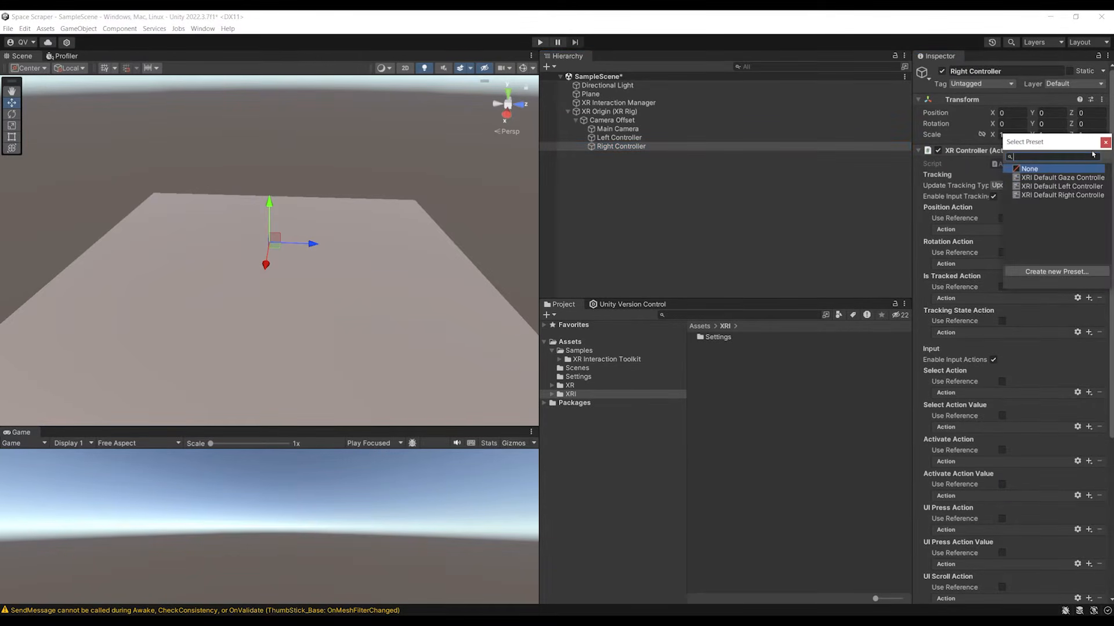
{"action": "double_click", "coordinate": [1051, 196]}
Step: Widen the Inspector and review the input action references assigned to the Right Controller
{"action": "left_click", "coordinate": [626, 147]}
{"action": "left_click_drag", "start_coordinate": [913, 284], "coordinate": [781, 249]}
{"action": "scroll", "coordinate": [941, 237], "scroll_direction": "down", "scroll_amount": 5}
{"action": "scroll", "coordinate": [940, 236], "scroll_direction": "up", "scroll_amount": 5}
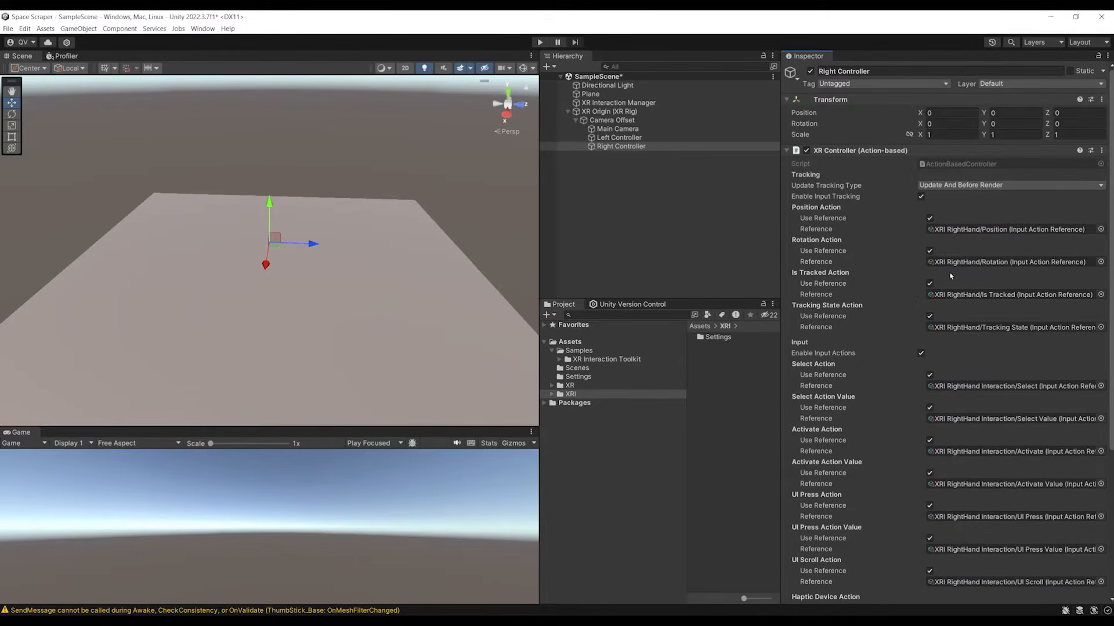
{"action": "scroll", "coordinate": [923, 378], "scroll_direction": "down", "scroll_amount": 3}
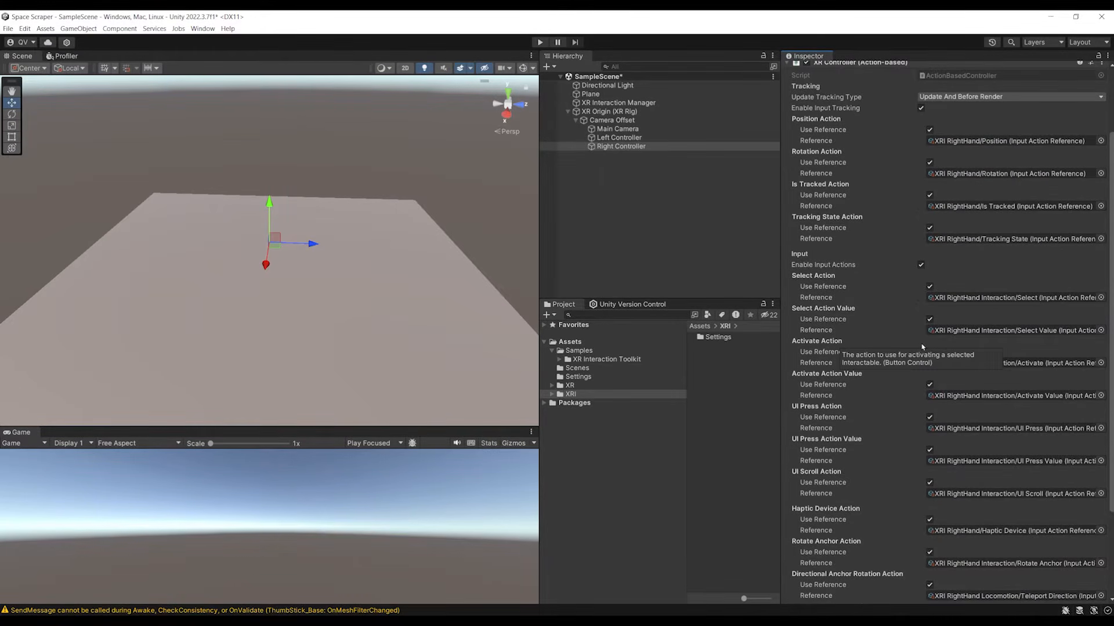
{"action": "scroll", "coordinate": [984, 233], "scroll_direction": "up", "scroll_amount": 3}
Step: Set the XR Origin's position to 0, 0, 0 and save the scene
{"action": "left_click", "coordinate": [627, 113]}
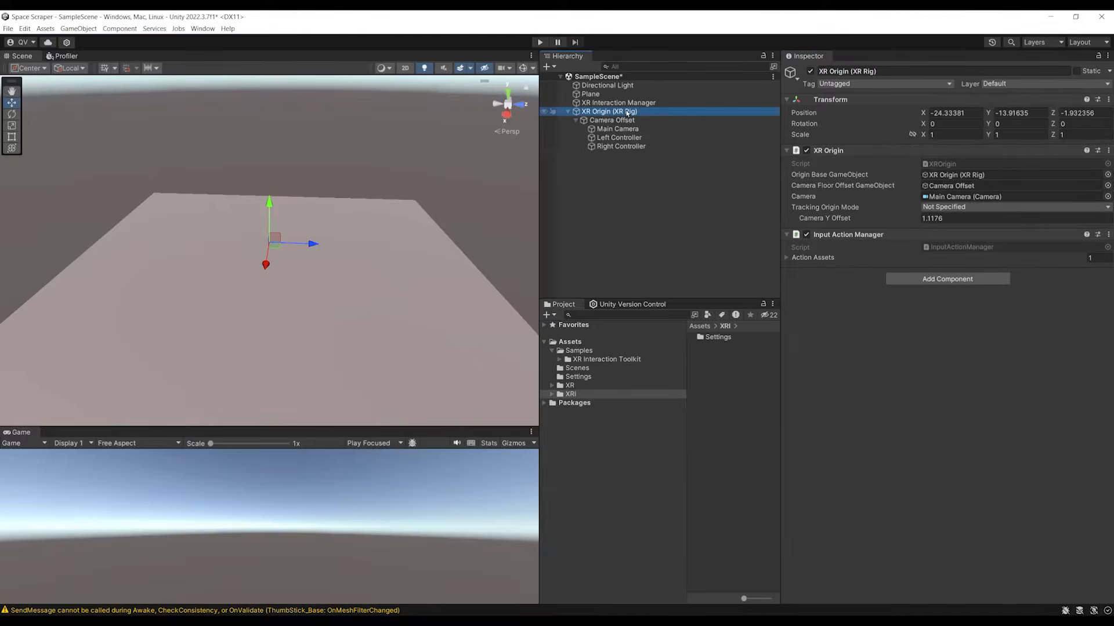
{"action": "right_click_drag", "start_coordinate": [263, 187], "coordinate": [313, 216]}
{"action": "left_click", "coordinate": [979, 113]}
{"action": "type", "text": "0"}
{"action": "key", "text": "Tab"}
{"action": "type", "text": "0"}
{"action": "key", "text": "Tab"}
{"action": "type", "text": "0"}
{"action": "key", "text": "ctrl+s"}
Step: Examine the XR Origin's placement on the plane from several angles in the scene
{"action": "middle_click_drag", "start_coordinate": [337, 192], "coordinate": [311, 179]}
{"action": "scroll", "coordinate": [266, 256], "scroll_direction": "up", "scroll_amount": 3}
{"action": "right_click_drag", "start_coordinate": [311, 180], "coordinate": [522, 155]}
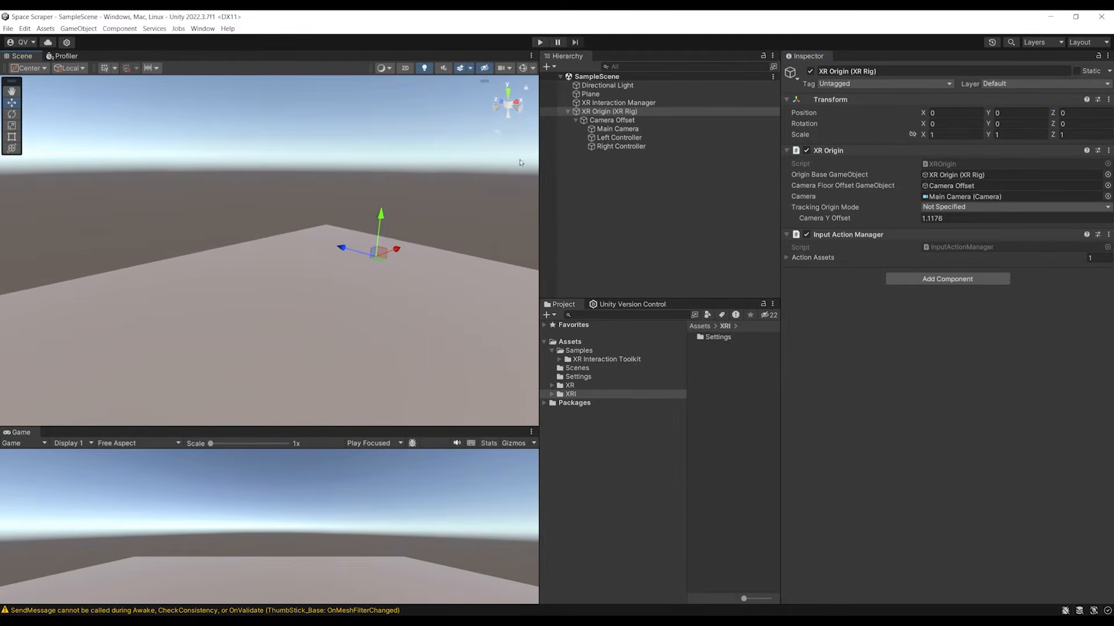
{"action": "scroll", "coordinate": [382, 255], "scroll_direction": "down", "scroll_amount": 3}
{"action": "middle_click_drag", "start_coordinate": [383, 255], "coordinate": [345, 234]}
{"action": "left_click_drag", "start_coordinate": [344, 235], "coordinate": [228, 206], "text": "alt"}
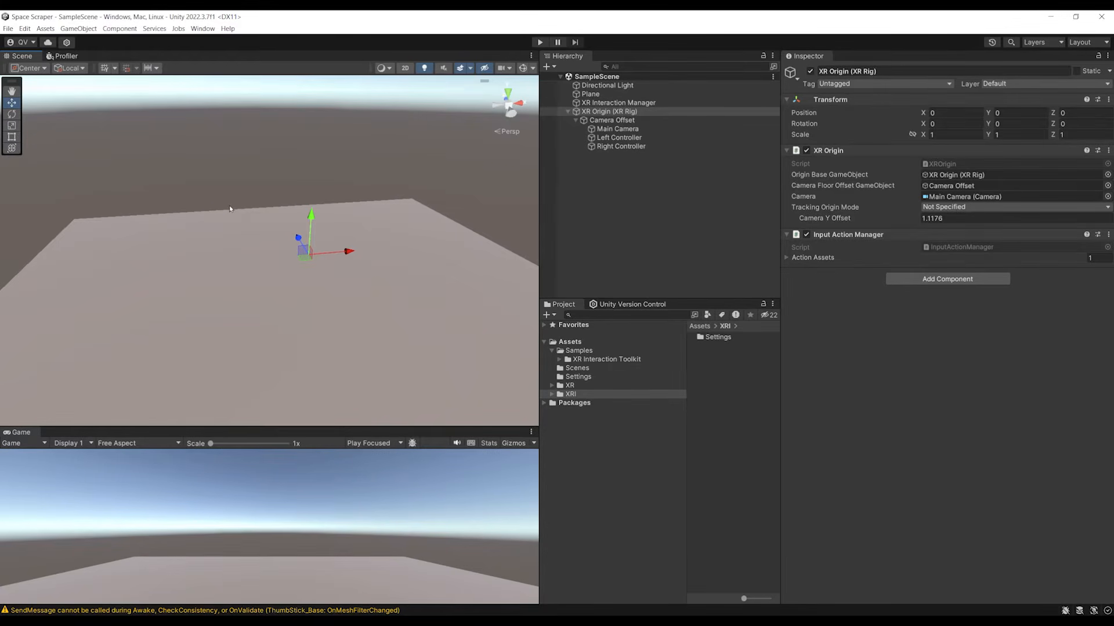
{"action": "left_click_drag", "start_coordinate": [230, 209], "coordinate": [582, 251], "text": "alt"}
{"action": "left_click_drag", "start_coordinate": [379, 304], "coordinate": [413, 303], "text": "alt"}
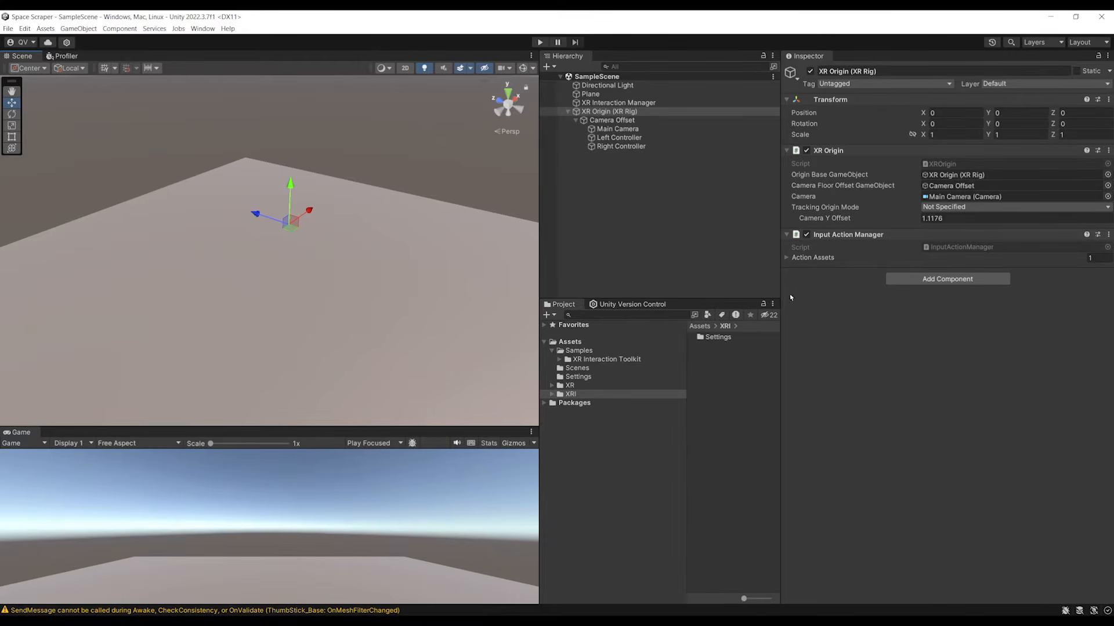
Step: Set the XR Origin's Tracking Origin Mode to Floor
{"action": "left_click", "coordinate": [942, 208]}
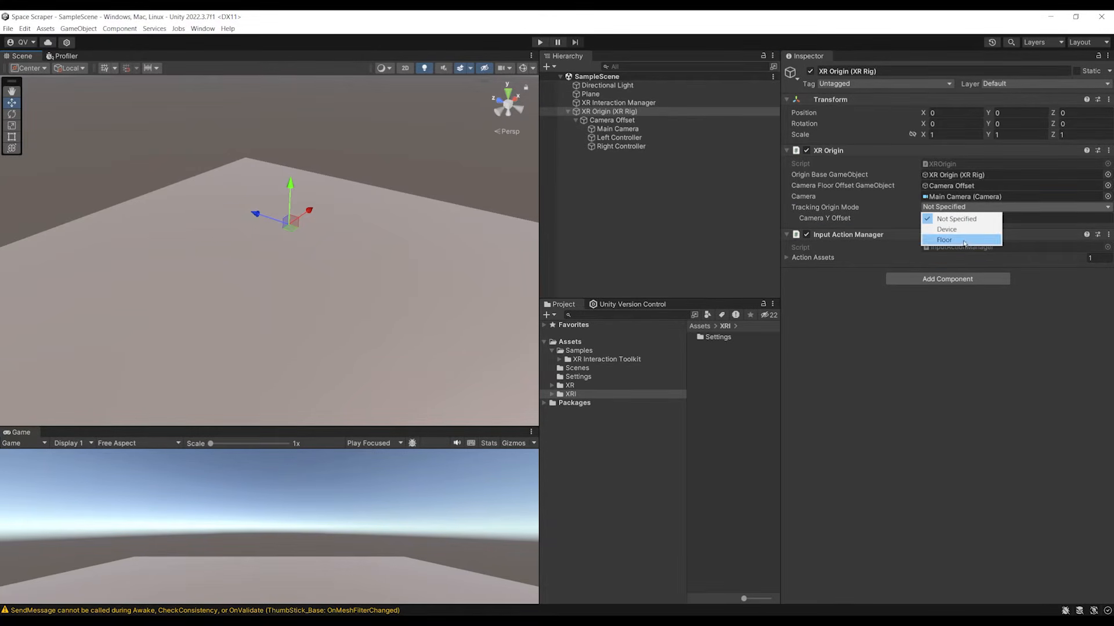
{"action": "left_click", "coordinate": [944, 240]}
{"action": "right_click_drag", "start_coordinate": [348, 308], "coordinate": [327, 240]}
{"action": "scroll", "coordinate": [326, 240], "scroll_direction": "down", "scroll_amount": 2}
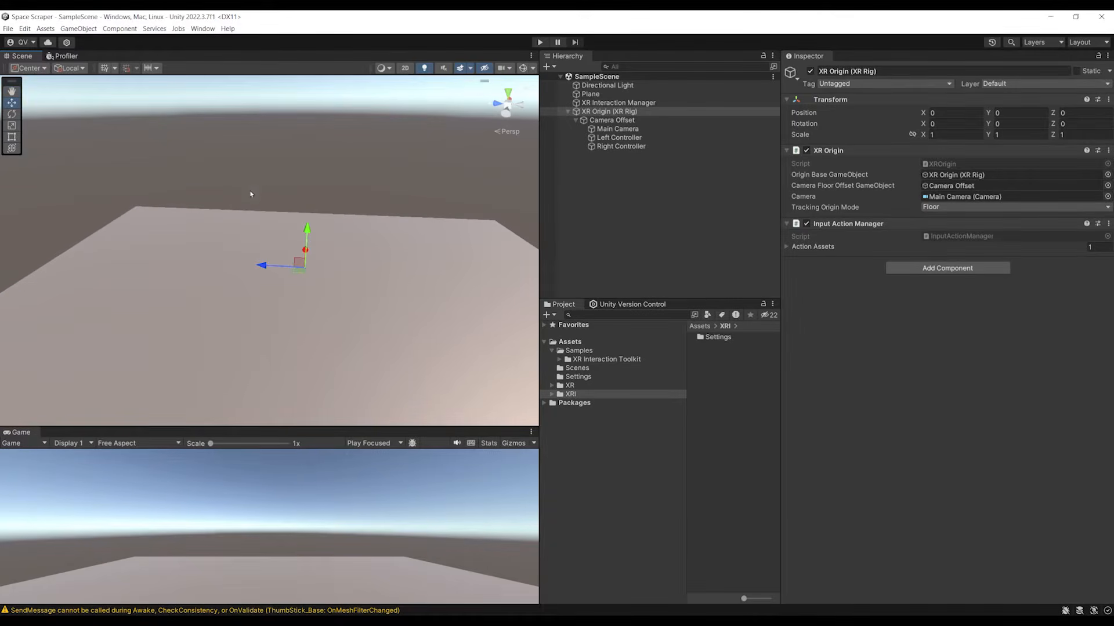
Step: Switch the tool handle position to Pivot and enlarge the Game view
{"action": "left_click", "coordinate": [38, 69]}
{"action": "left_click", "coordinate": [46, 94]}
{"action": "right_click_drag", "start_coordinate": [348, 278], "coordinate": [391, 296]}
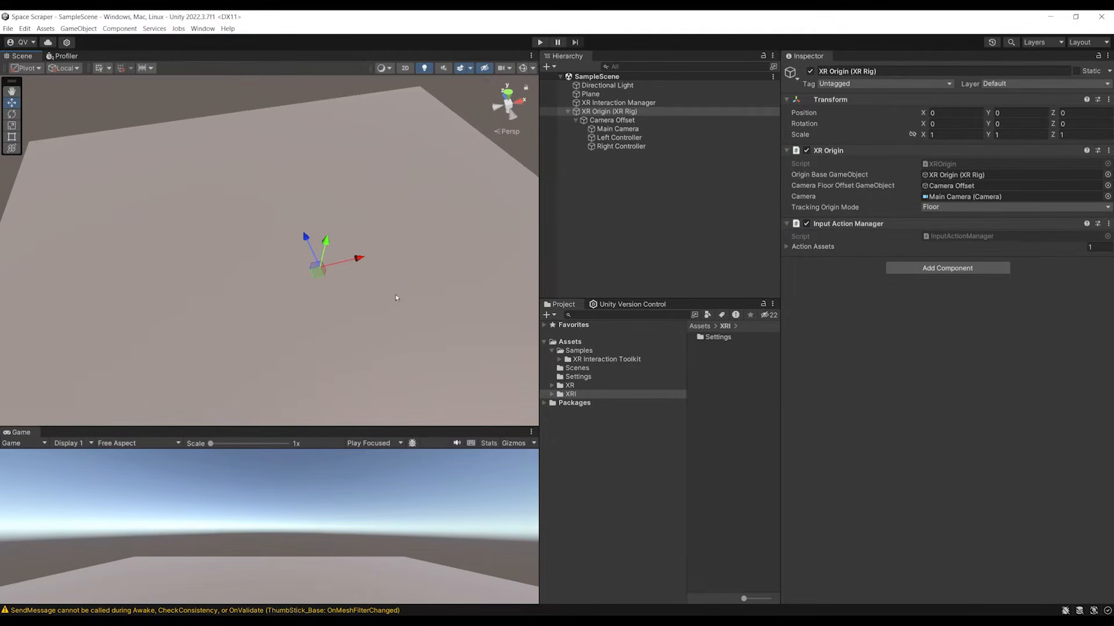
{"action": "left_click_drag", "start_coordinate": [371, 427], "coordinate": [397, 353]}
{"action": "left_click_drag", "start_coordinate": [409, 301], "coordinate": [361, 280], "text": "alt"}
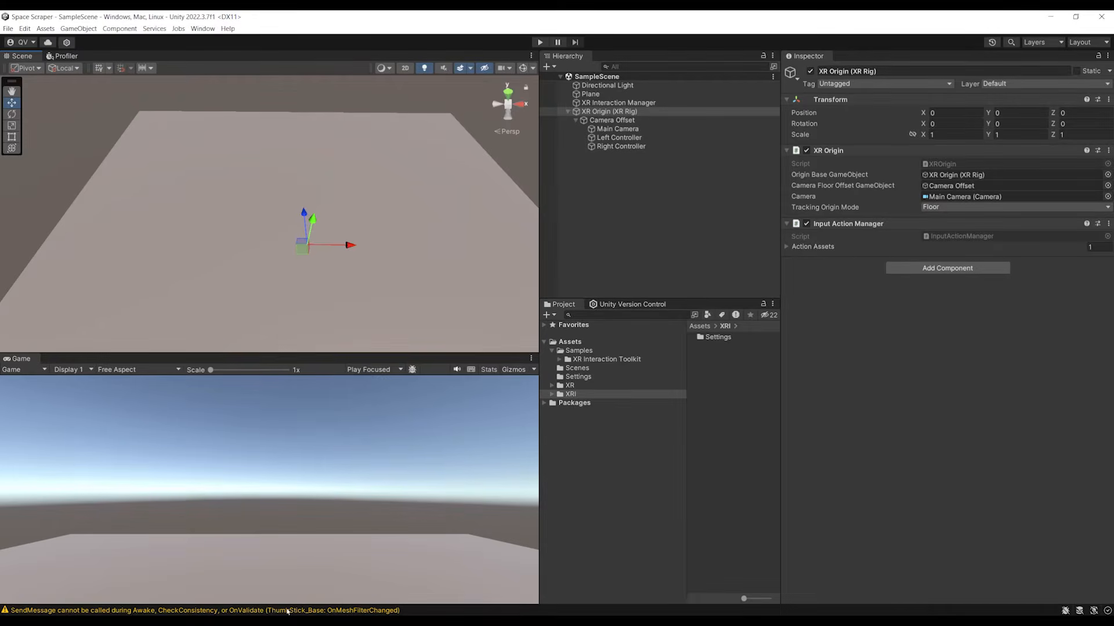
{"action": "key", "text": "alt+Tab"}
{"action": "left_click", "coordinate": [197, 212]}
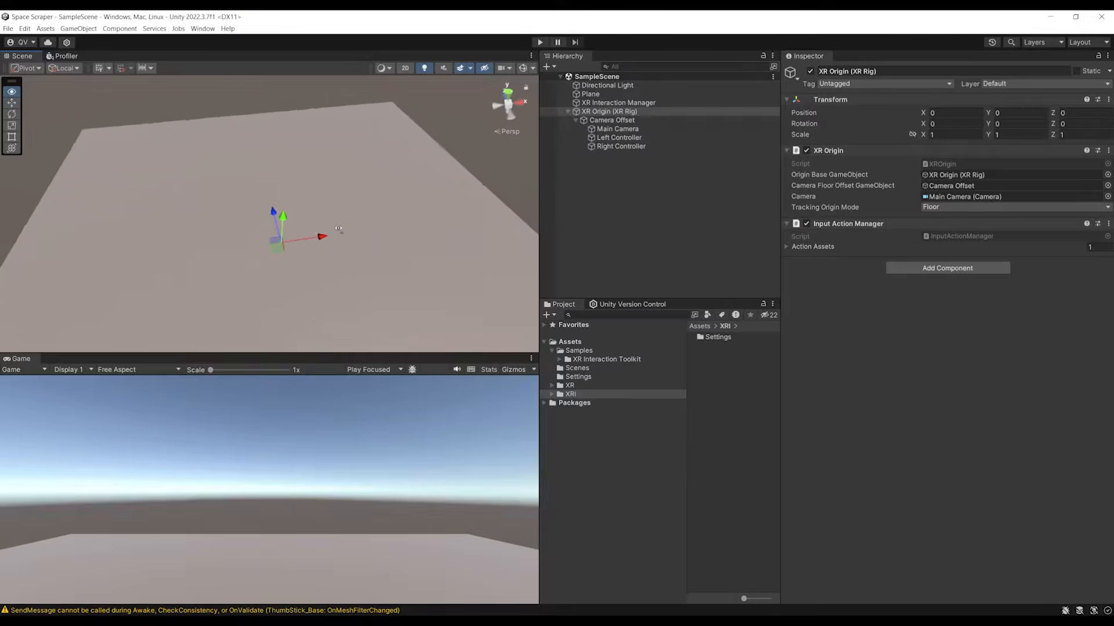
{"action": "right_click_drag", "start_coordinate": [429, 237], "coordinate": [363, 225]}
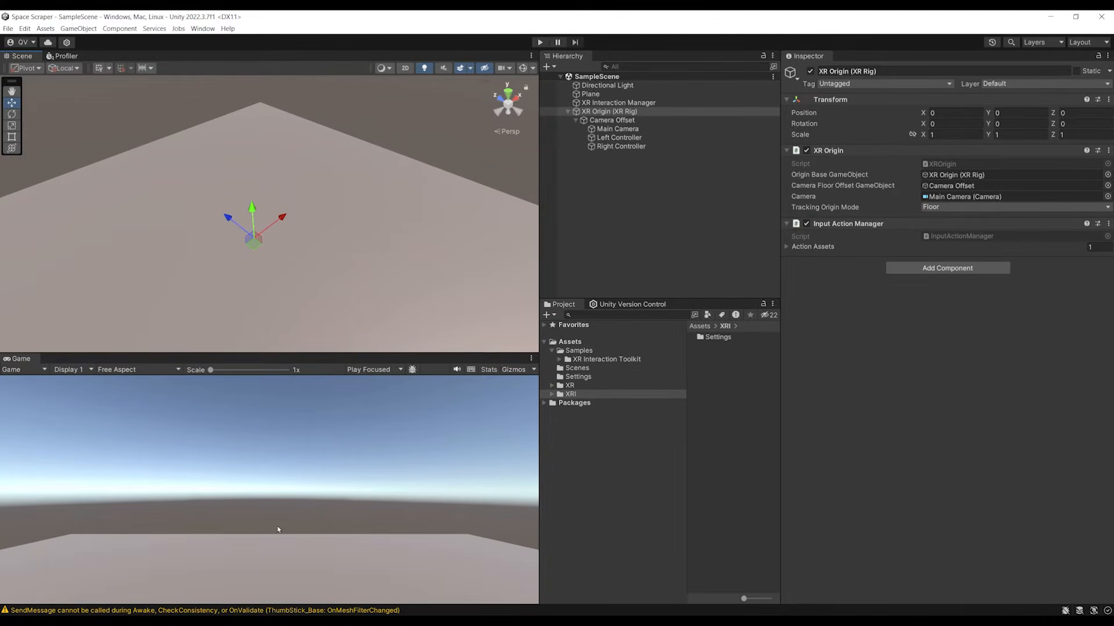
{"action": "left_click_drag", "start_coordinate": [288, 287], "coordinate": [337, 280], "text": "alt"}
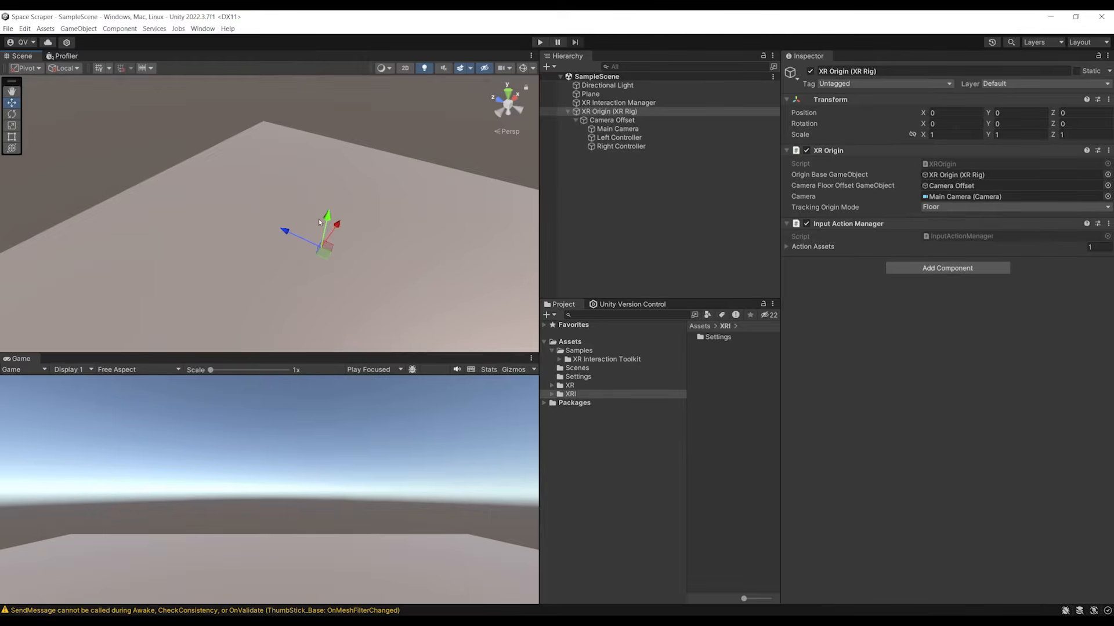
{"action": "left_click_drag", "start_coordinate": [259, 225], "coordinate": [318, 216], "text": "alt"}
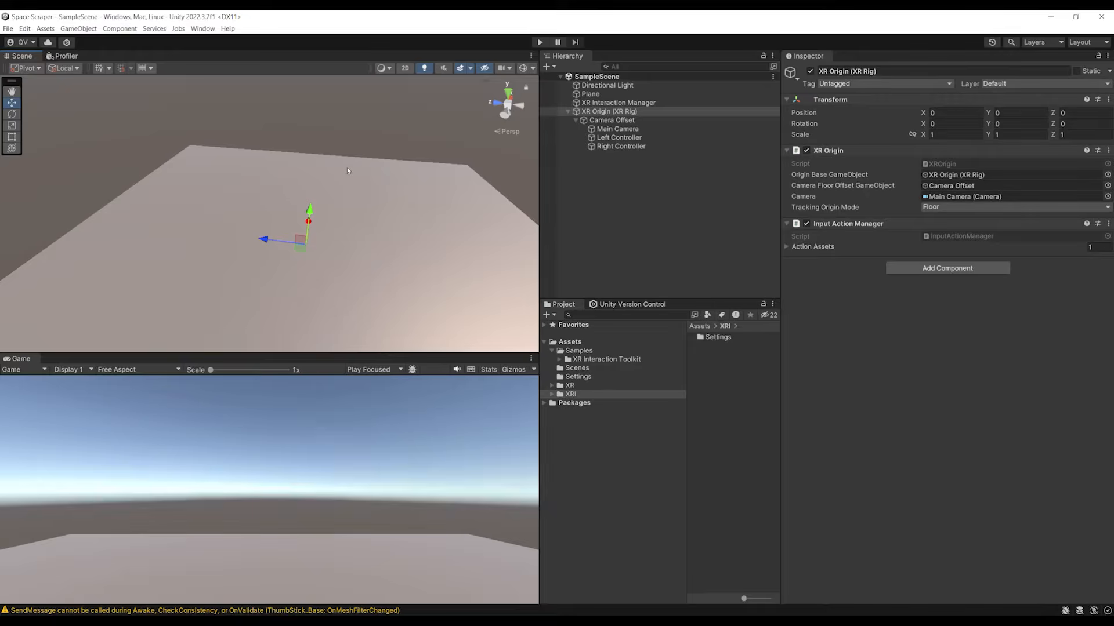
Step: Set the Game view to Play Maximized, then run the scene to test headset tracking and stop it
{"action": "left_click", "coordinate": [399, 369]}
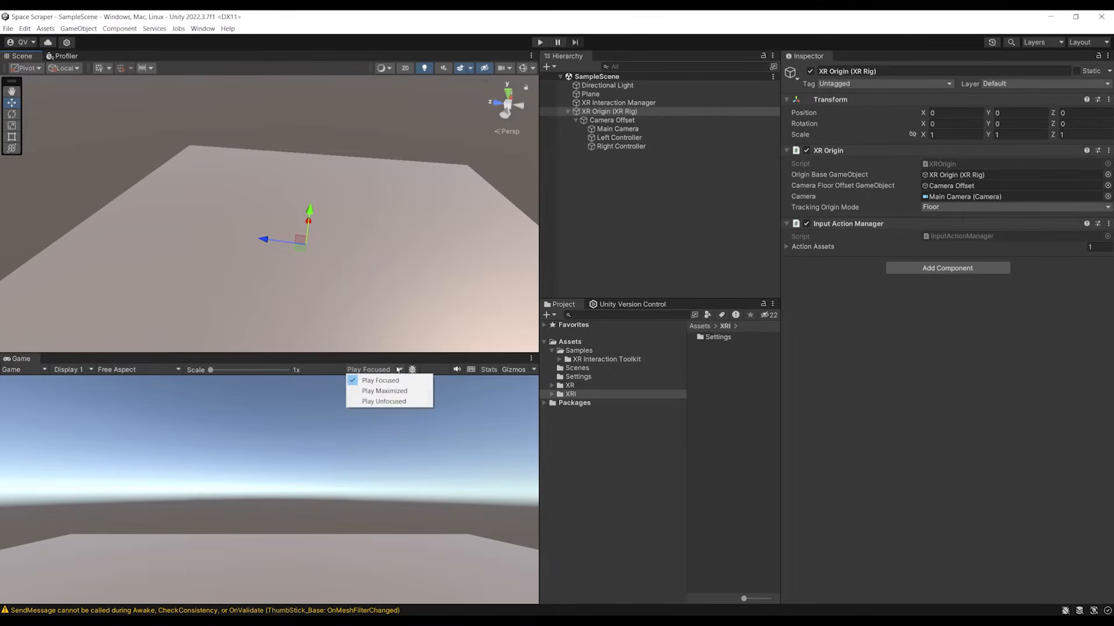
{"action": "left_click", "coordinate": [392, 391]}
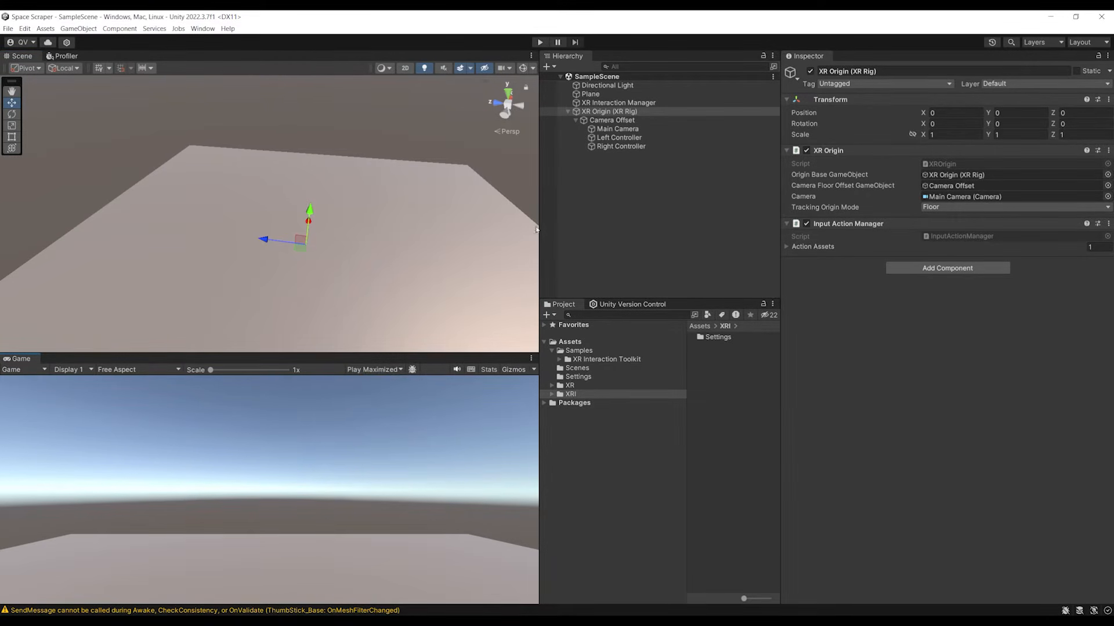
{"action": "left_click", "coordinate": [542, 43]}
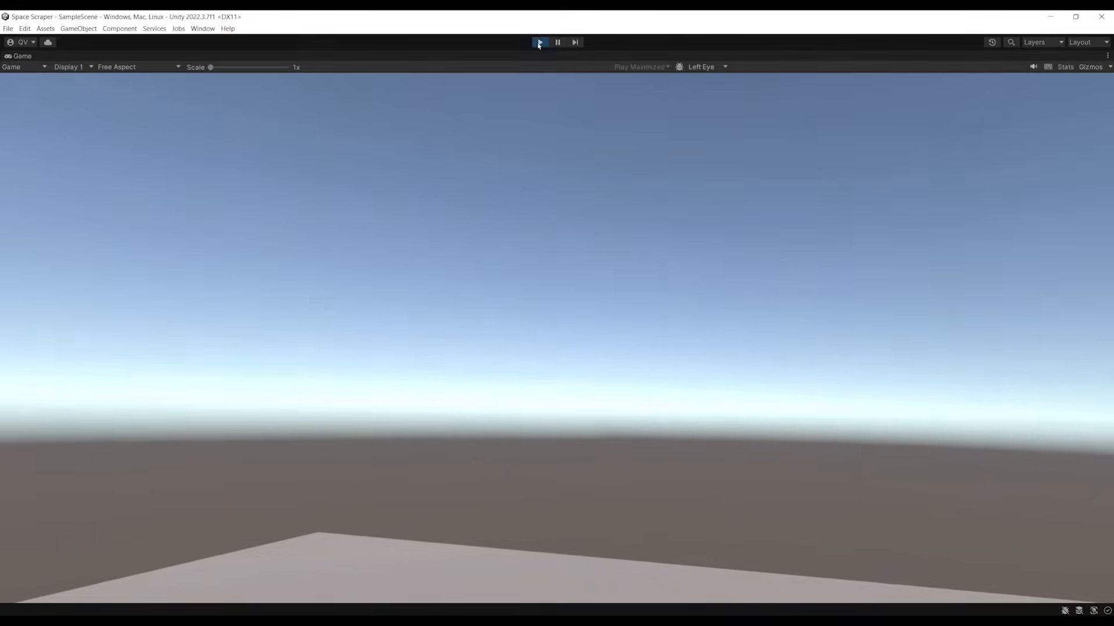
{"action": "left_click", "coordinate": [540, 42]}
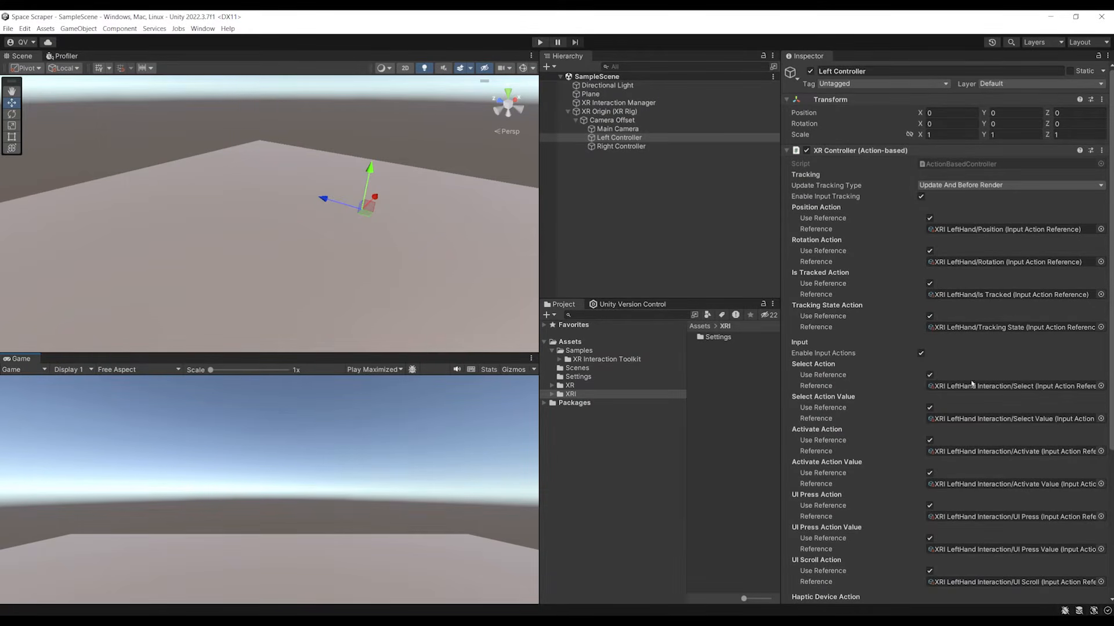
Step: Set the Model Prefab to None on both the Left and Right Controller
{"action": "scroll", "coordinate": [972, 378], "scroll_direction": "down", "scroll_amount": 5}
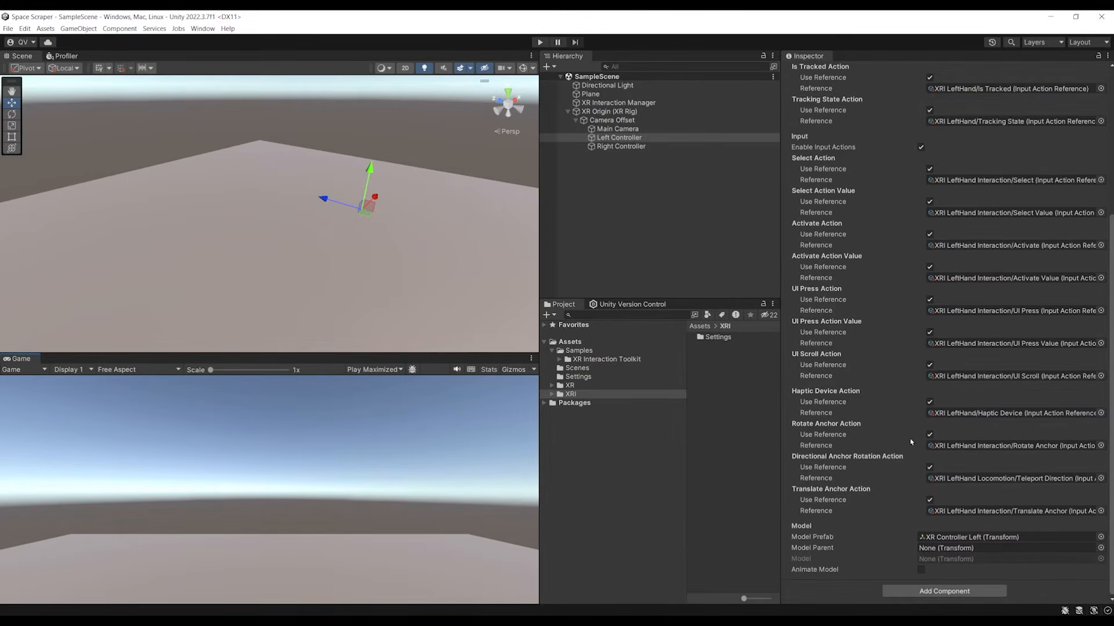
{"action": "left_click", "coordinate": [627, 146], "text": "ctrl"}
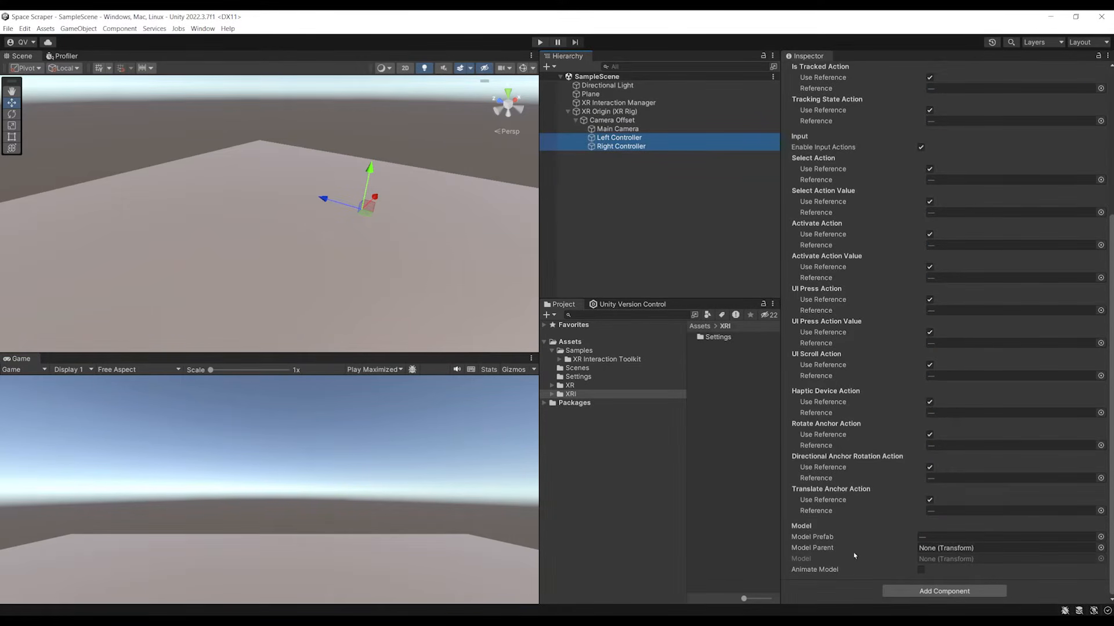
{"action": "left_click", "coordinate": [1101, 537]}
{"action": "double_click", "coordinate": [628, 416]}
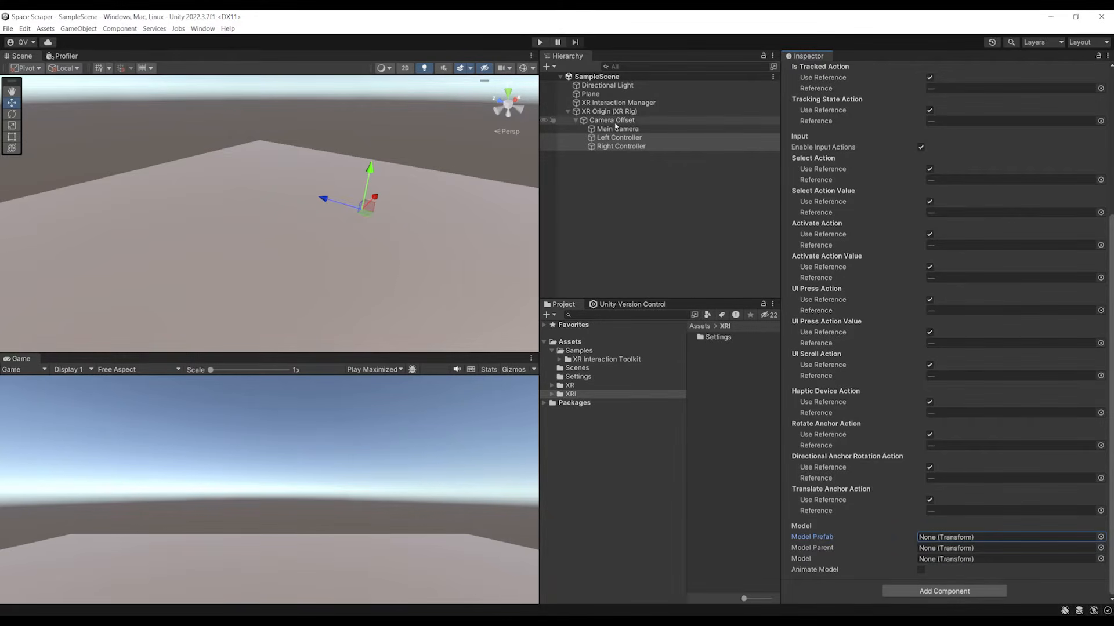
{"action": "left_click_drag", "start_coordinate": [353, 140], "coordinate": [326, 173], "text": "alt"}
{"action": "middle_click_drag", "start_coordinate": [276, 193], "coordinate": [305, 175]}
{"action": "left_click", "coordinate": [618, 188]}
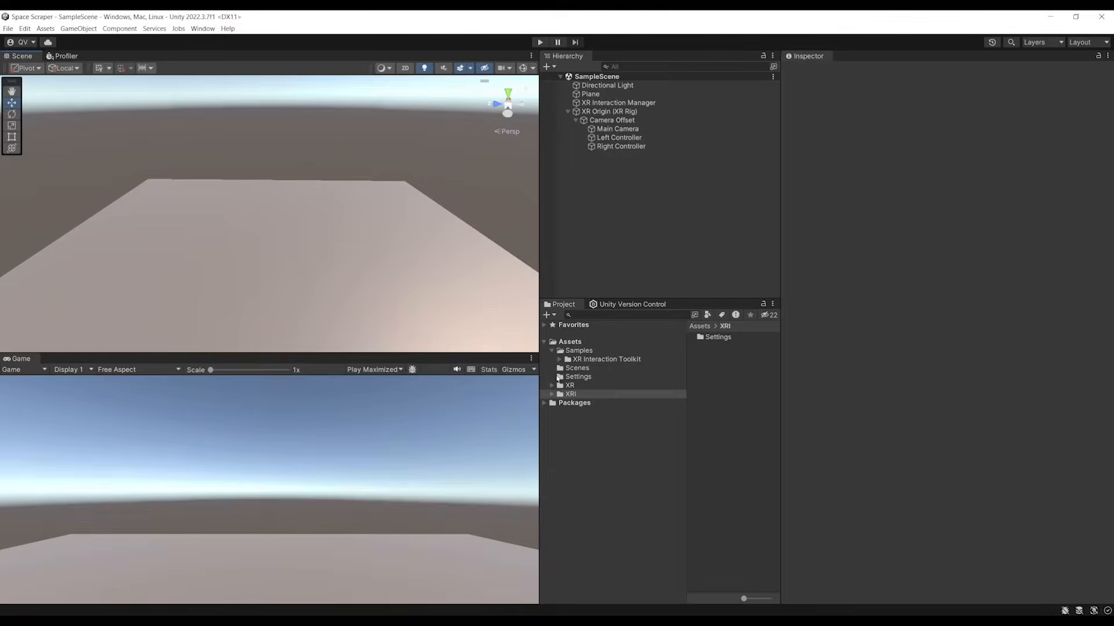
Step: Import all contents of the Lets Make a VR Game Start Assets package from the desktop into the project's Assets
{"action": "left_click", "coordinate": [553, 352]}
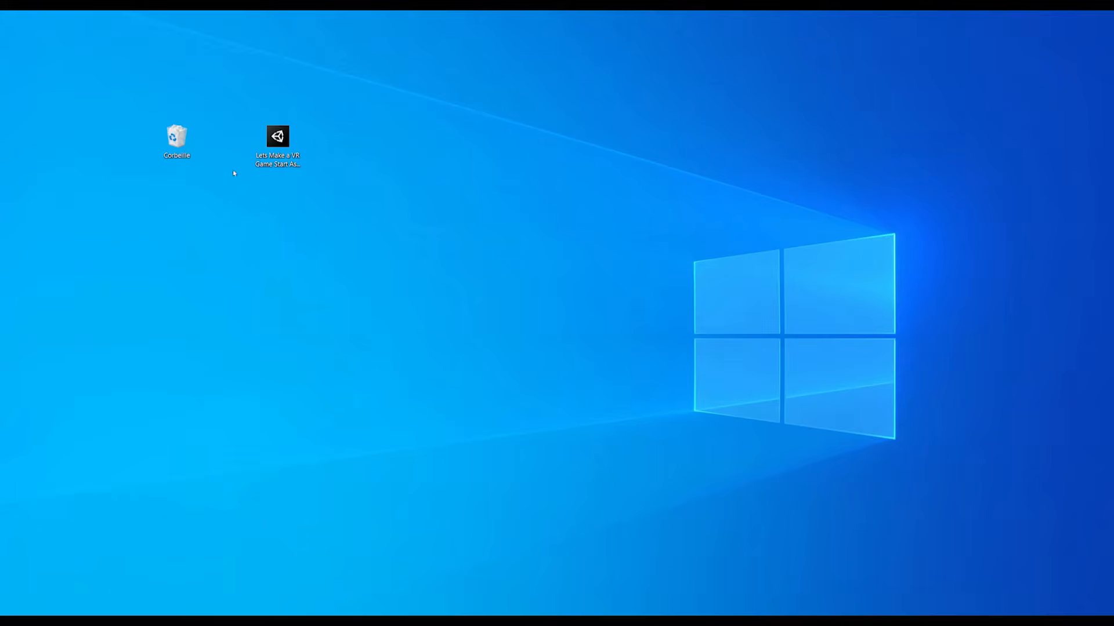
{"action": "left_click", "coordinate": [272, 152]}
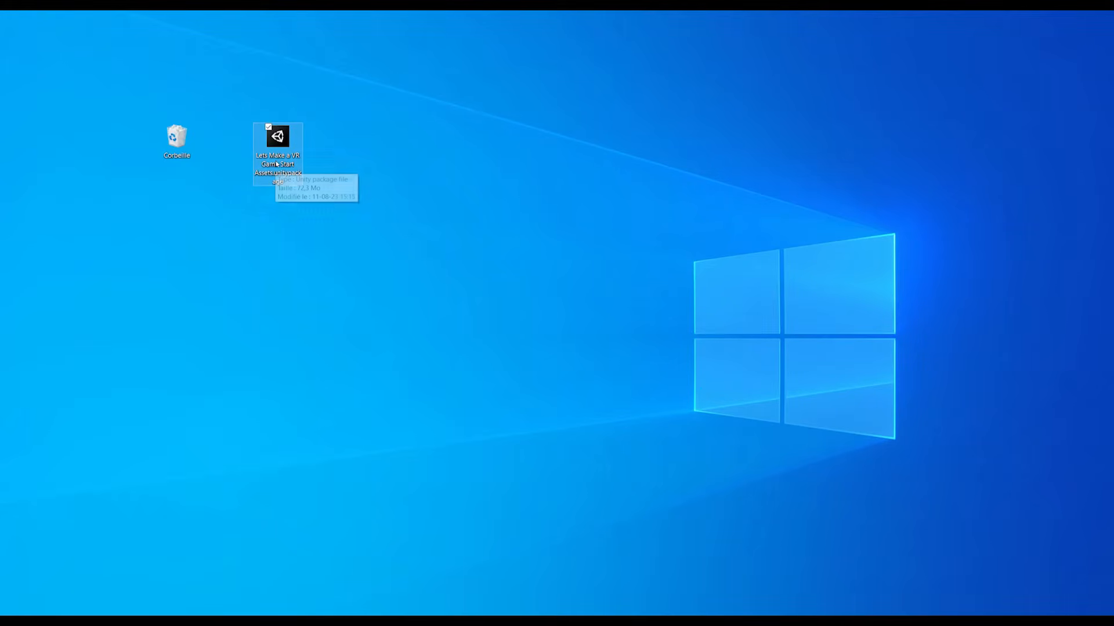
{"action": "left_click_drag", "start_coordinate": [276, 157], "coordinate": [552, 392]}
{"action": "scroll", "coordinate": [365, 296], "scroll_direction": "down", "scroll_amount": 20}
{"action": "scroll", "coordinate": [322, 348], "scroll_direction": "up", "scroll_amount": 15}
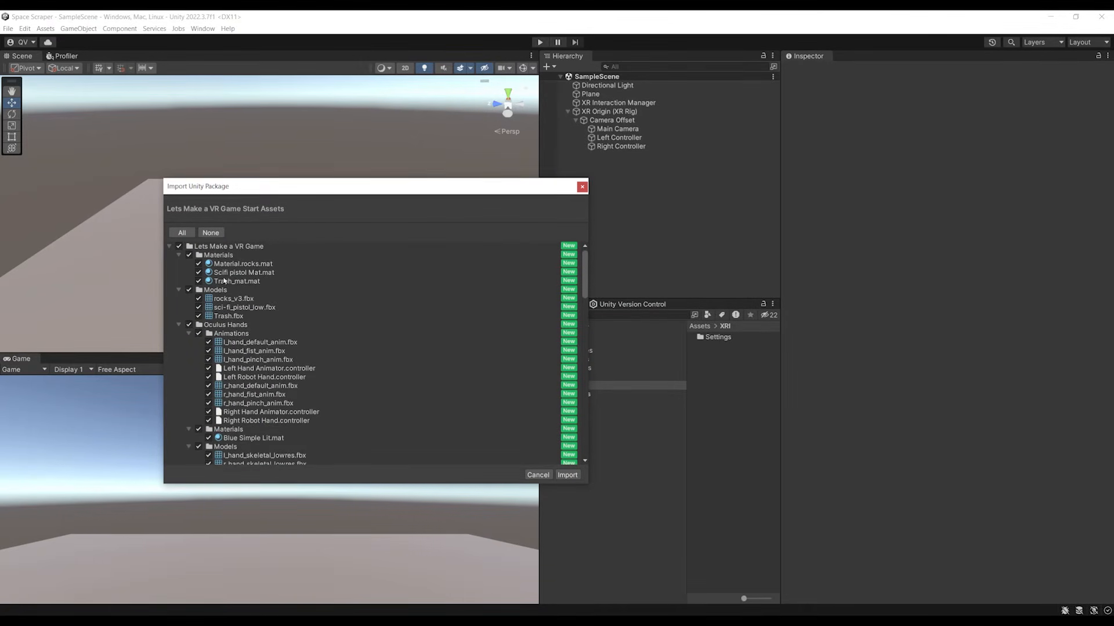
{"action": "left_click", "coordinate": [567, 475]}
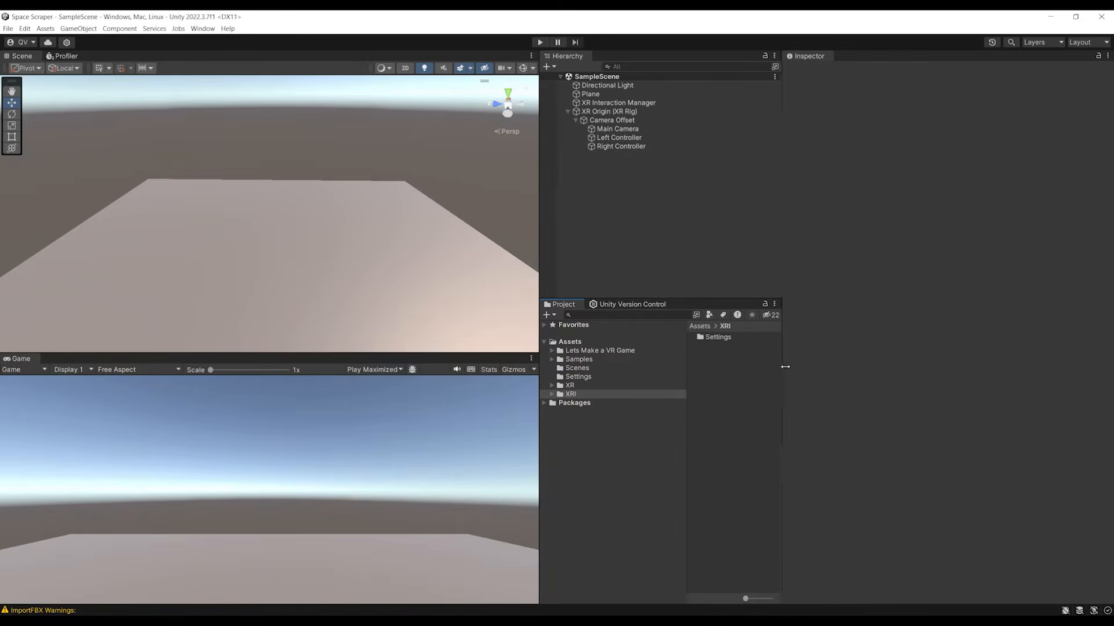
Step: Widen the Project area and open the Oculus Hands Prefabs folder inside Lets Make a VR Game
{"action": "left_click_drag", "start_coordinate": [778, 373], "coordinate": [851, 372]}
{"action": "left_click_drag", "start_coordinate": [687, 361], "coordinate": [677, 361]}
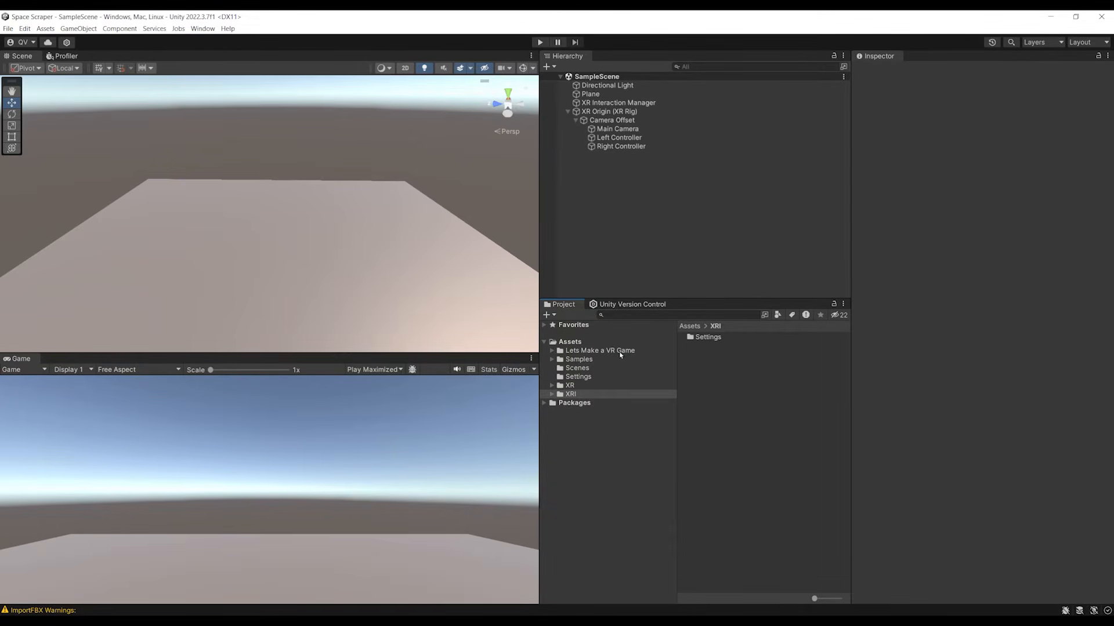
{"action": "left_click", "coordinate": [620, 351]}
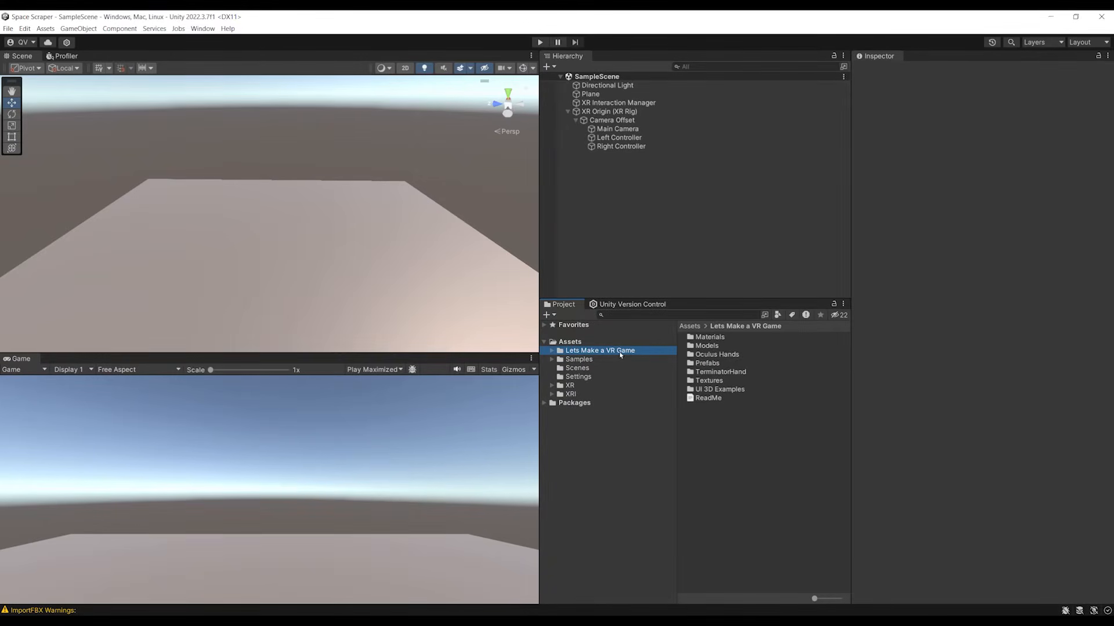
{"action": "double_click", "coordinate": [713, 356]}
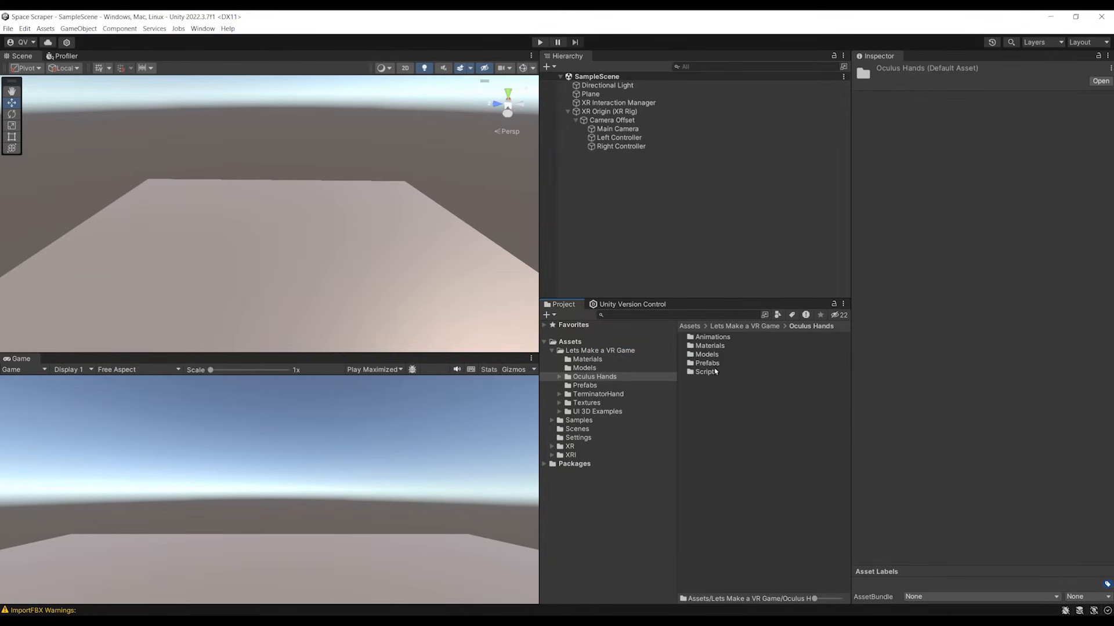
{"action": "double_click", "coordinate": [713, 364]}
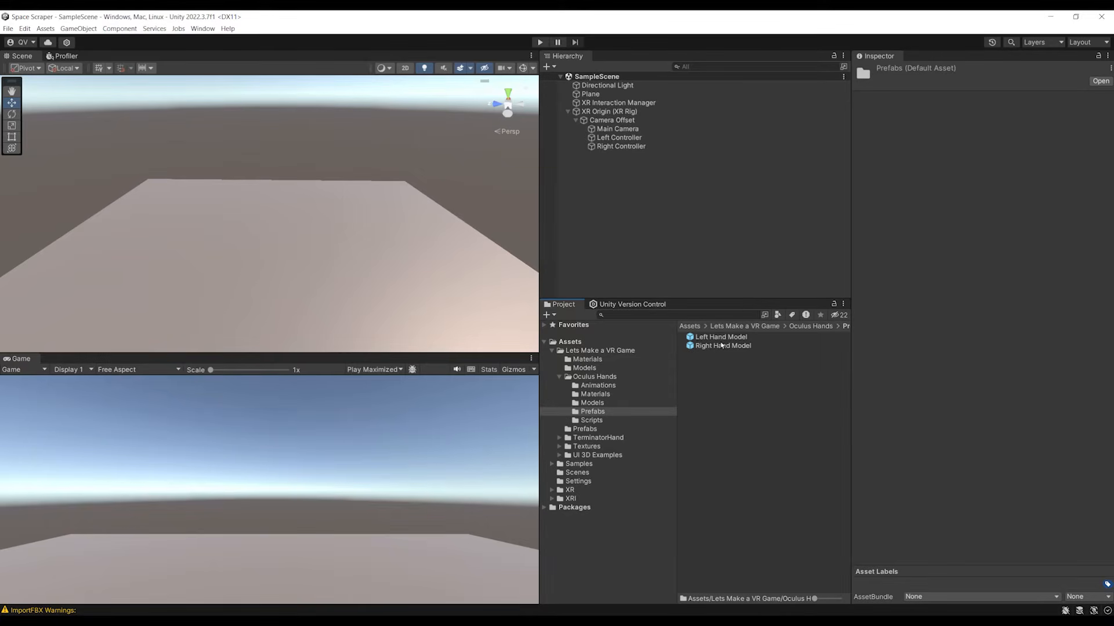
Step: Add the Left Hand Model prefab under Left Controller and the Right Hand Model prefab under Right Controller
{"action": "left_click_drag", "start_coordinate": [722, 338], "coordinate": [626, 142]}
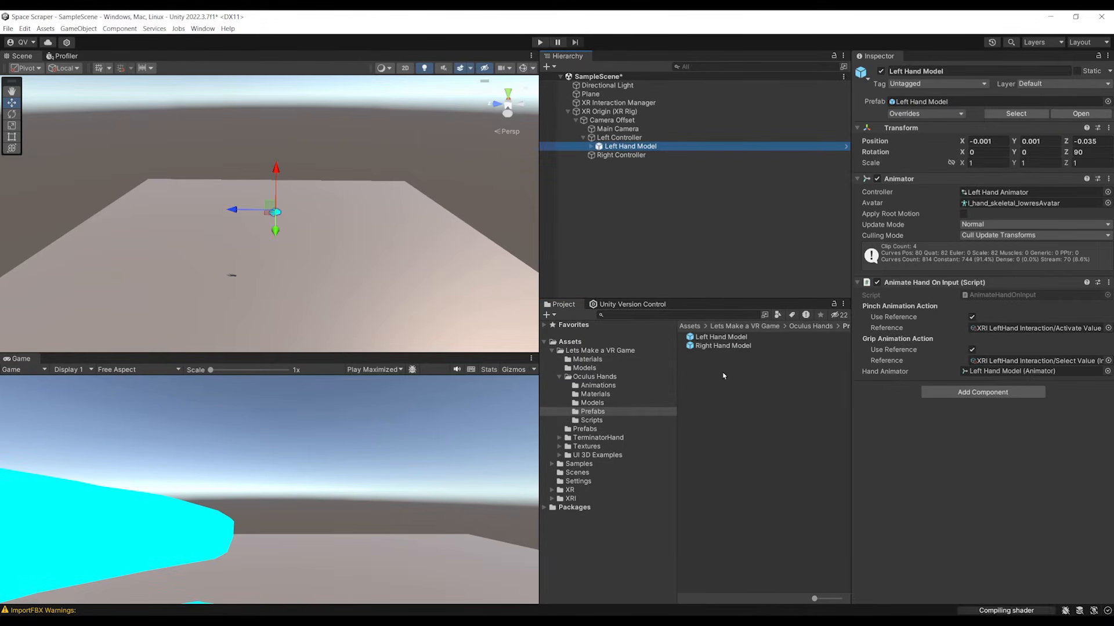
{"action": "mouse_move", "coordinate": [725, 346]}
{"action": "left_mouse_down"}
{"action": "mouse_move", "coordinate": [630, 204]}
{"action": "mouse_move", "coordinate": [618, 161]}
{"action": "left_mouse_up"}
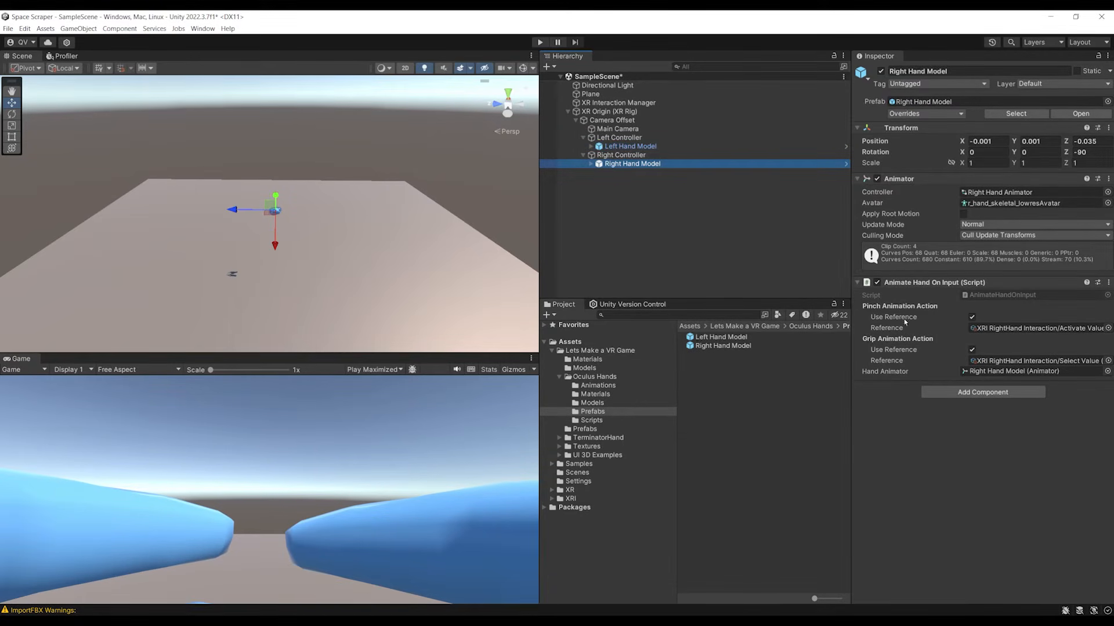
{"action": "left_click", "coordinate": [630, 147]}
{"action": "left_click", "coordinate": [632, 164]}
Step: Run the scene to test the hand models on the controllers, then stop it
{"action": "left_click", "coordinate": [926, 420]}
{"action": "left_click", "coordinate": [539, 42]}
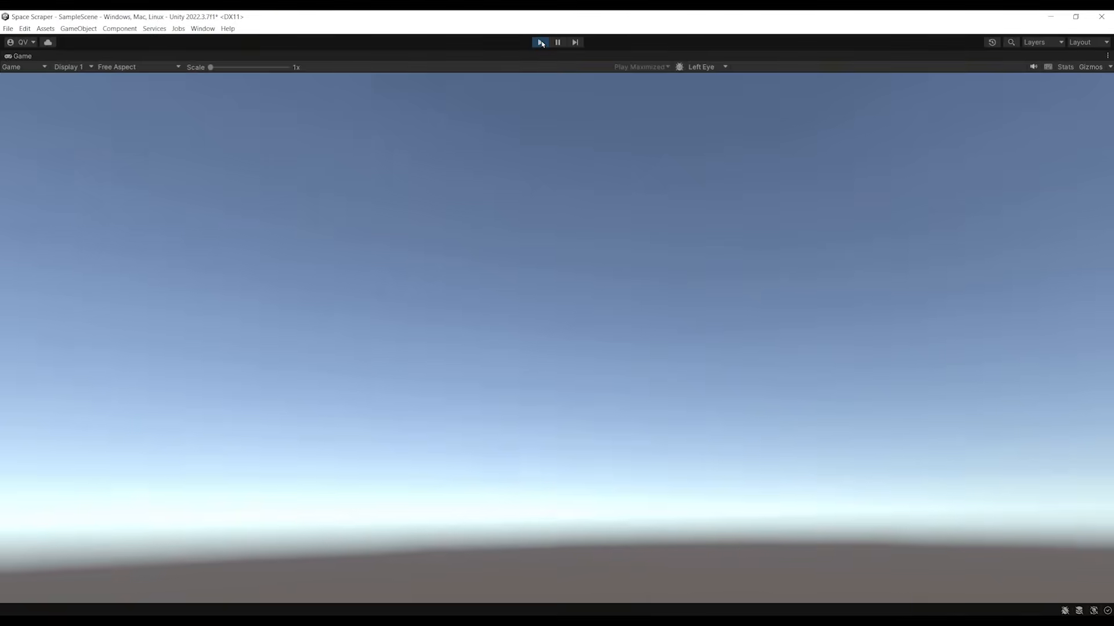
{"action": "left_click", "coordinate": [541, 43]}
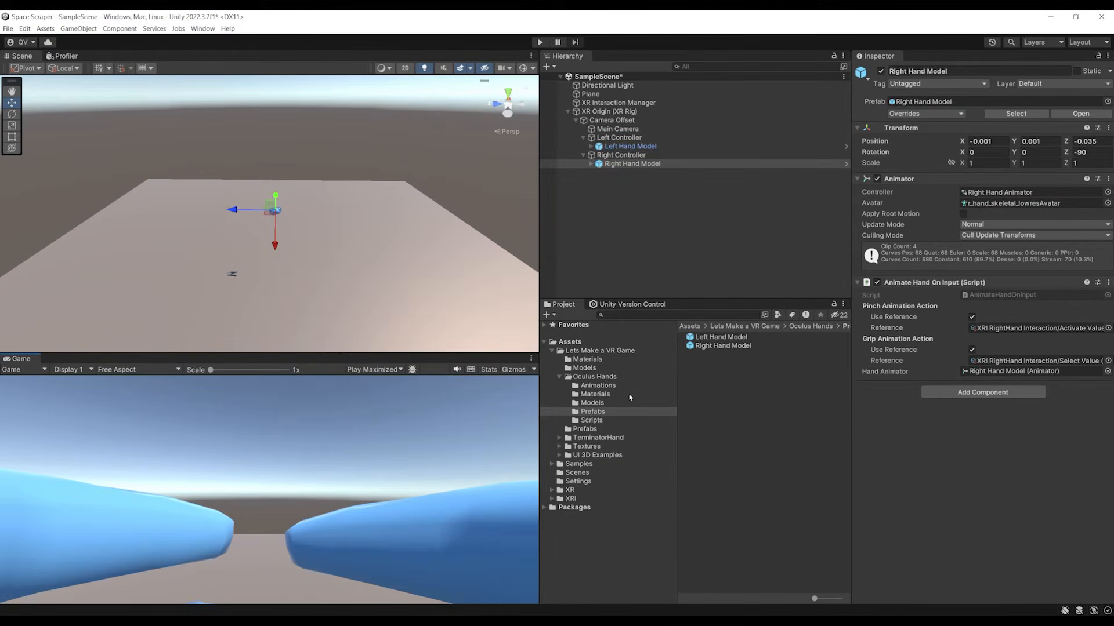
Step: Add the Left and Right Terminator prefabs from the TerminatorHand Prefabs folder under the Left and Right Controller respectively
{"action": "left_click", "coordinate": [602, 351]}
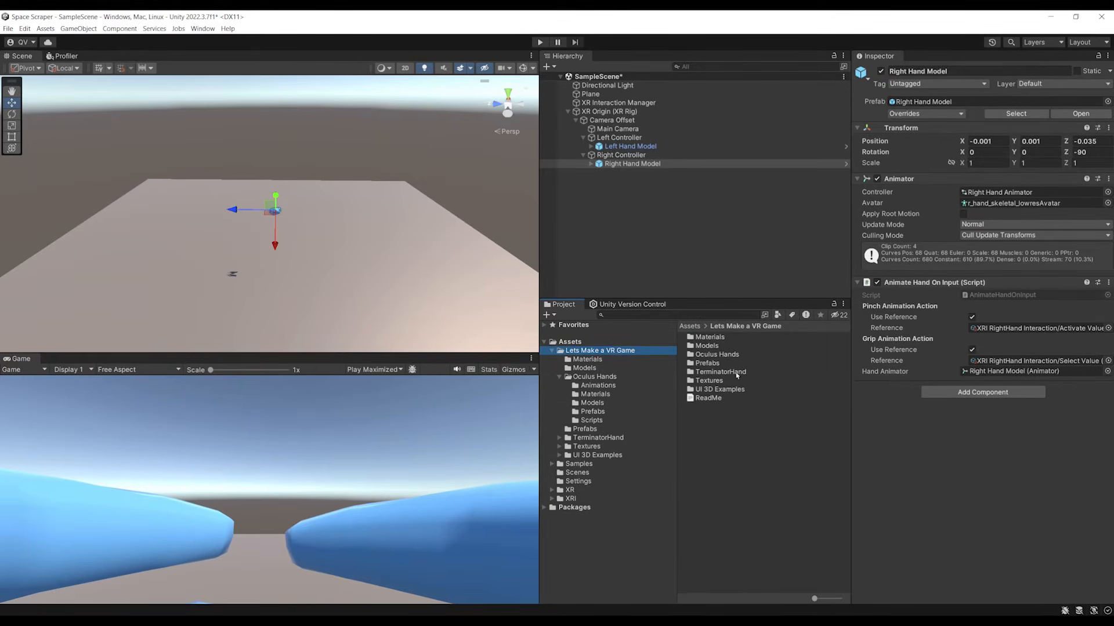
{"action": "double_click", "coordinate": [732, 373]}
{"action": "double_click", "coordinate": [711, 346]}
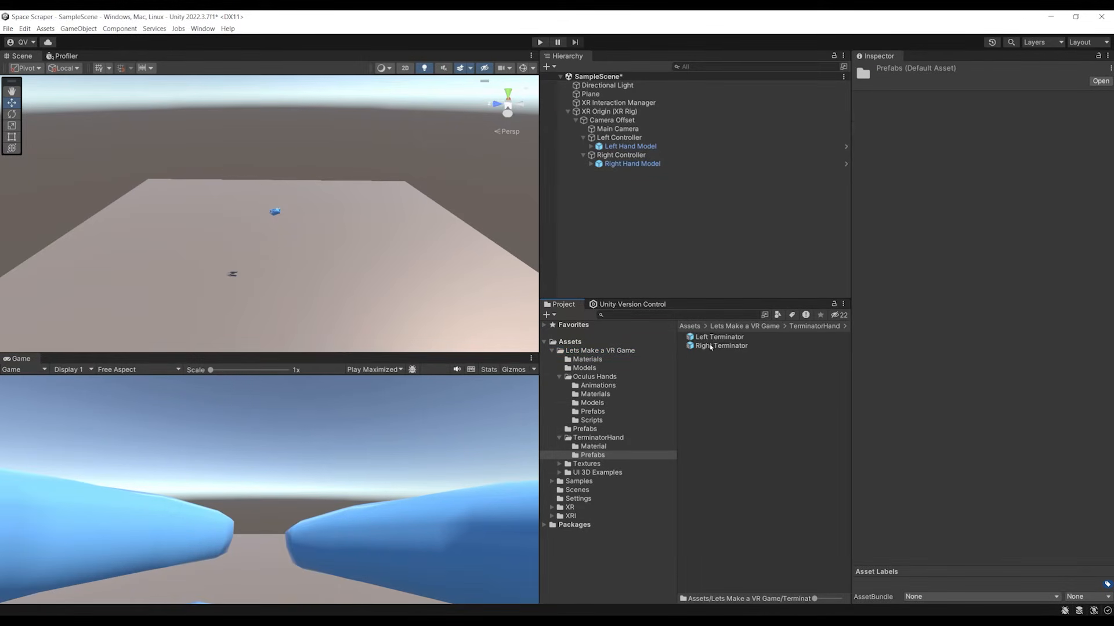
{"action": "left_click", "coordinate": [702, 338]}
{"action": "left_click_drag", "start_coordinate": [981, 489], "coordinate": [1012, 516]}
{"action": "left_click", "coordinate": [703, 339]}
{"action": "left_click_drag", "start_coordinate": [700, 313], "coordinate": [621, 138]}
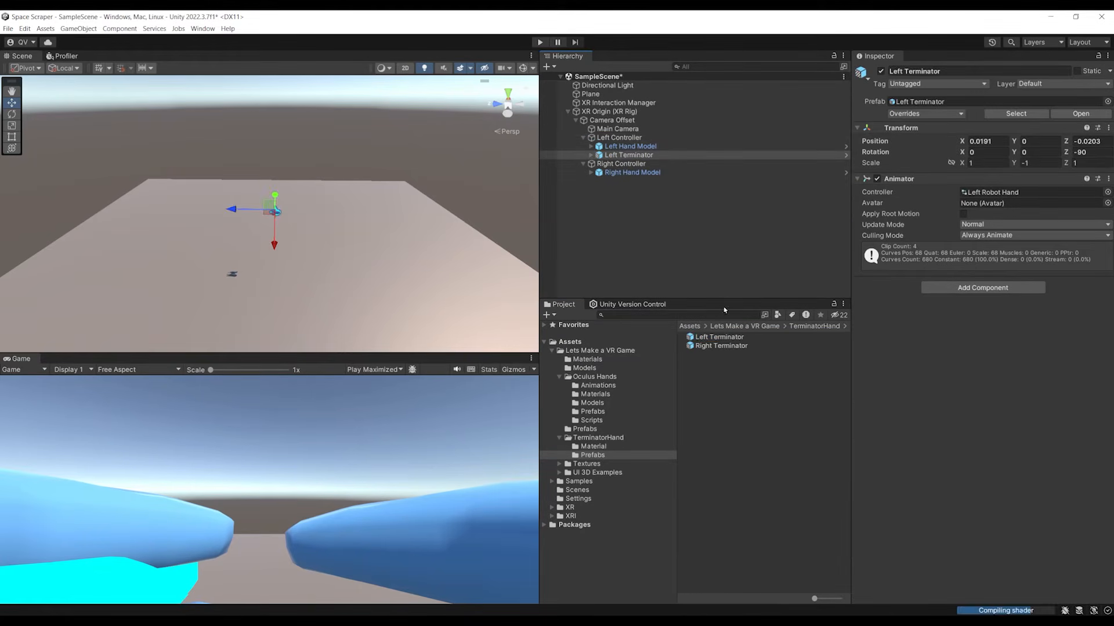
{"action": "left_click_drag", "start_coordinate": [638, 198], "coordinate": [611, 164]}
Step: Examine up close in the scene how the Terminator hands line up with the hand models
{"action": "key", "text": "w"}
{"action": "right_click_drag", "start_coordinate": [371, 229], "coordinate": [351, 221]}
{"action": "left_click_drag", "start_coordinate": [351, 220], "coordinate": [235, 236], "text": "alt"}
{"action": "scroll", "coordinate": [236, 236], "scroll_direction": "down", "scroll_amount": 10}
{"action": "scroll", "coordinate": [273, 248], "scroll_direction": "up", "scroll_amount": 8}
{"action": "middle_click_drag", "start_coordinate": [323, 230], "coordinate": [332, 228]}
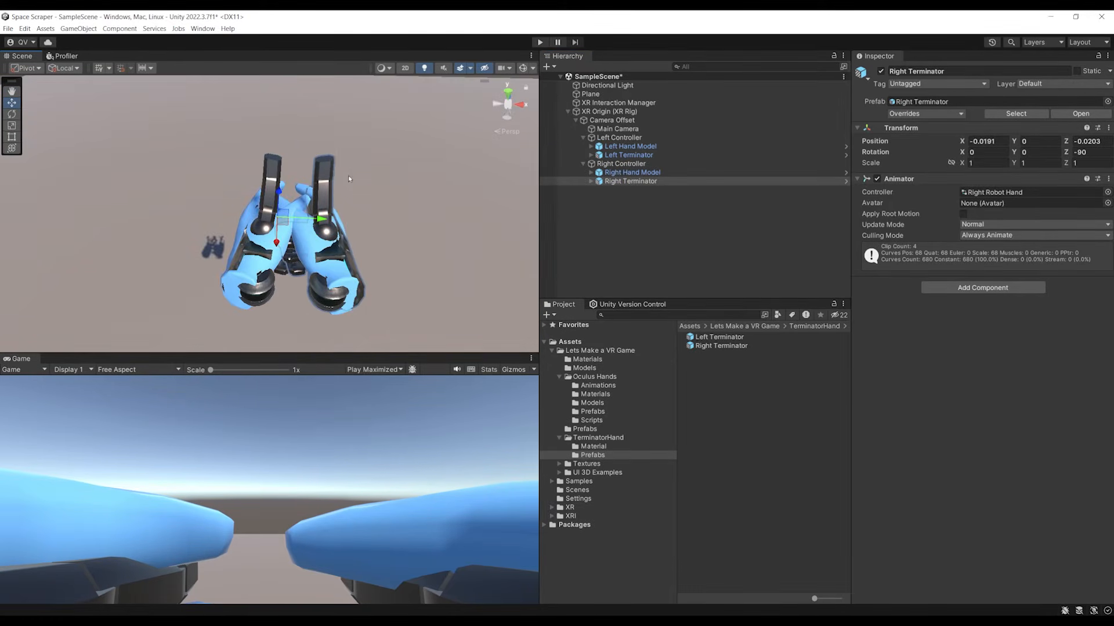
{"action": "left_click", "coordinate": [624, 147]}
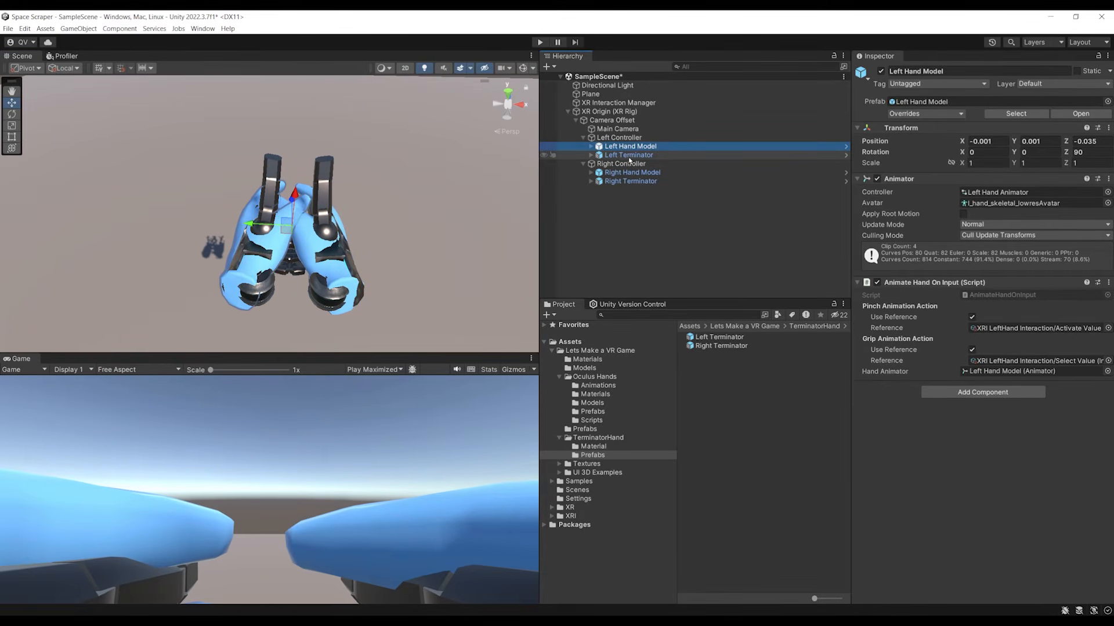
Step: Try repositioning the Left Terminator against the Left Hand Model
{"action": "left_click", "coordinate": [627, 155]}
{"action": "middle_click_drag", "start_coordinate": [369, 155], "coordinate": [357, 175]}
{"action": "left_click_drag", "start_coordinate": [367, 240], "coordinate": [314, 218]}
{"action": "key", "text": "ctrl+z"}
{"action": "key", "text": "ctrl+z"}
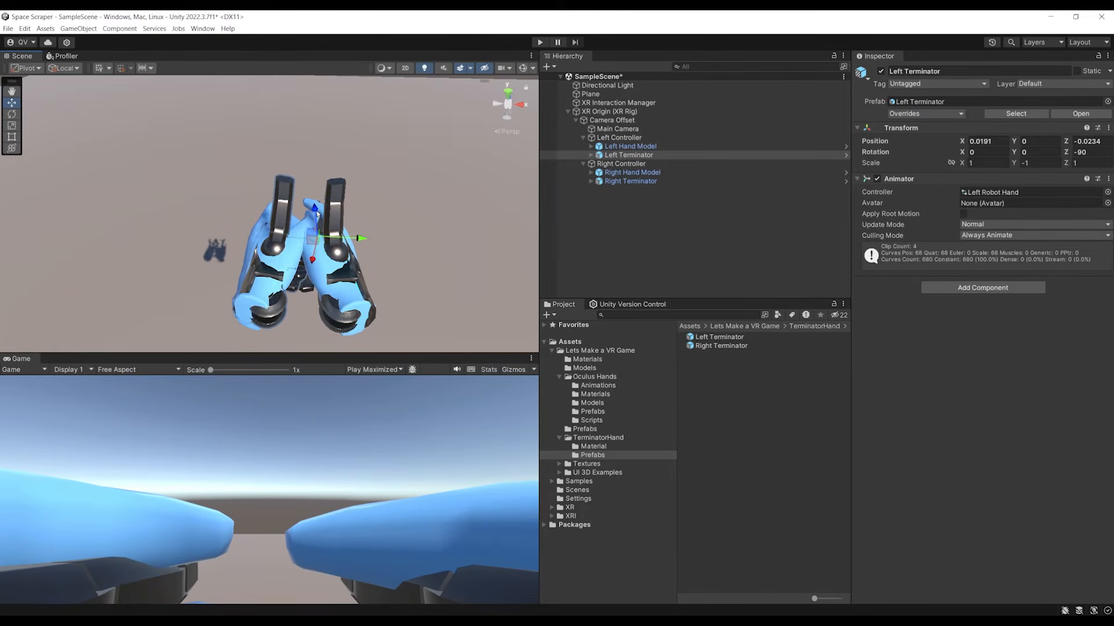
Step: Compare the components of the left and right hand models with those of the Terminator hands
{"action": "left_click_drag", "start_coordinate": [331, 156], "coordinate": [332, 313], "text": "alt"}
{"action": "middle_click_drag", "start_coordinate": [350, 125], "coordinate": [335, 267]}
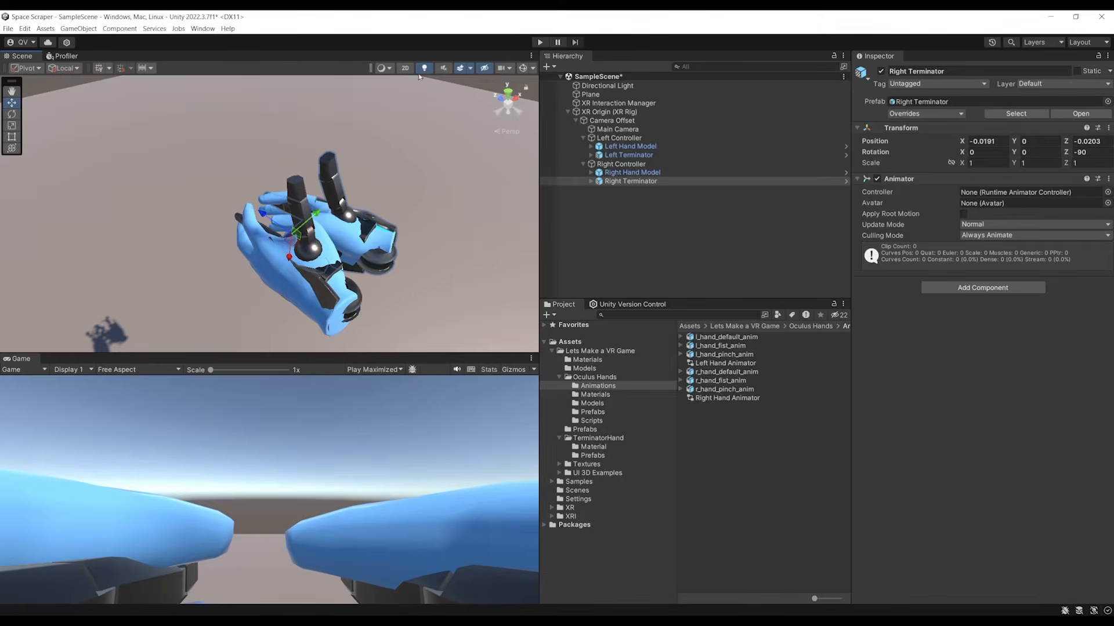
{"action": "left_click_drag", "start_coordinate": [419, 204], "coordinate": [417, 189], "text": "alt"}
{"action": "middle_click_drag", "start_coordinate": [417, 189], "coordinate": [416, 165]}
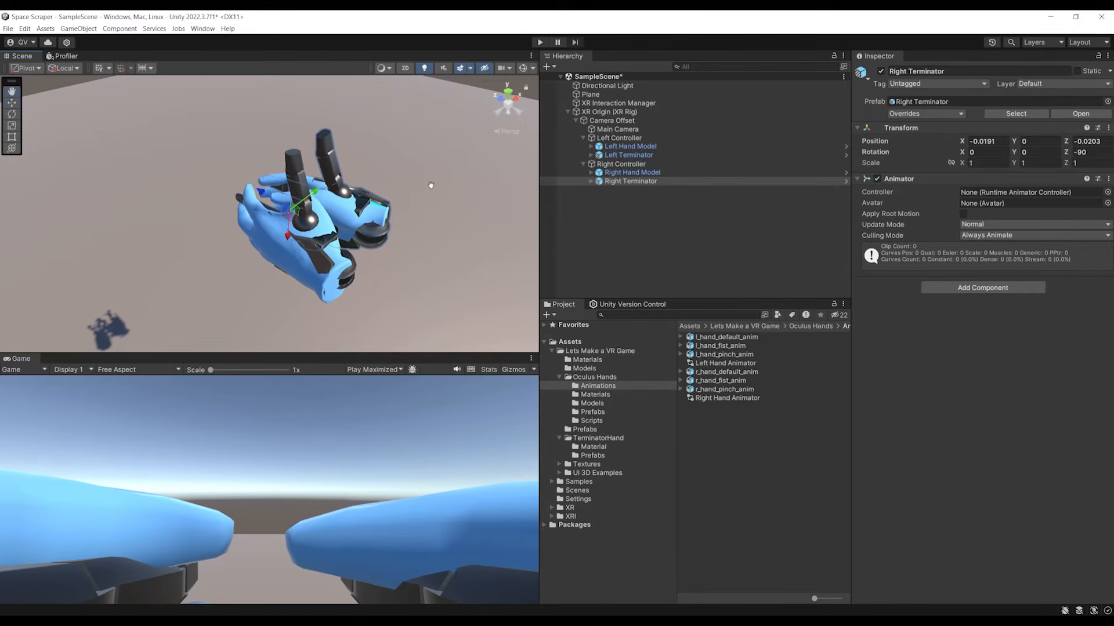
{"action": "left_click", "coordinate": [631, 172]}
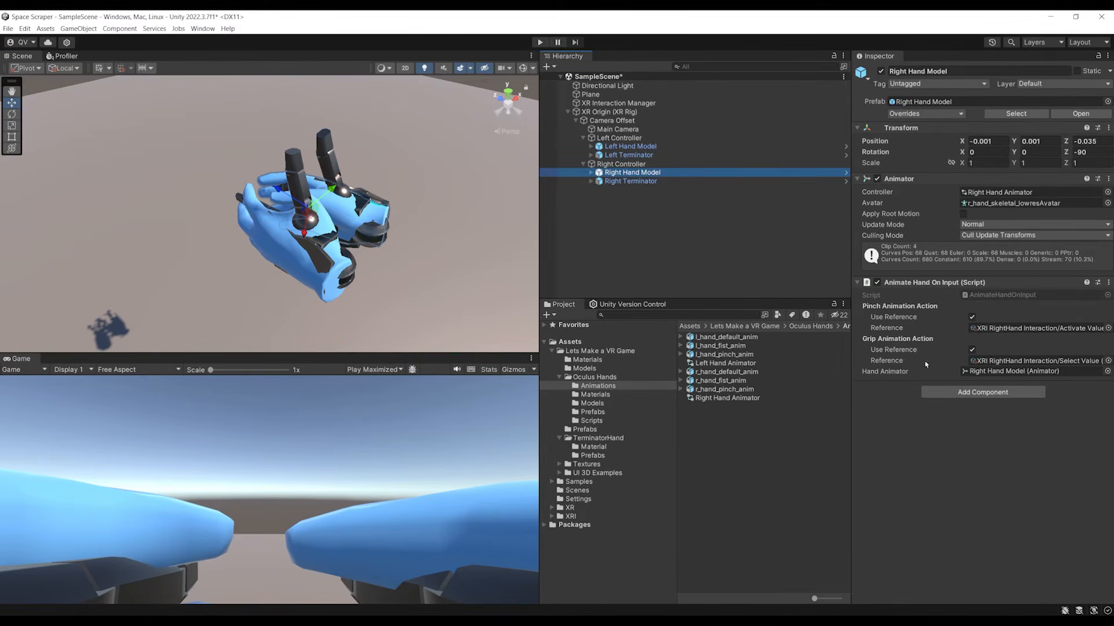
{"action": "key", "text": "Down"}
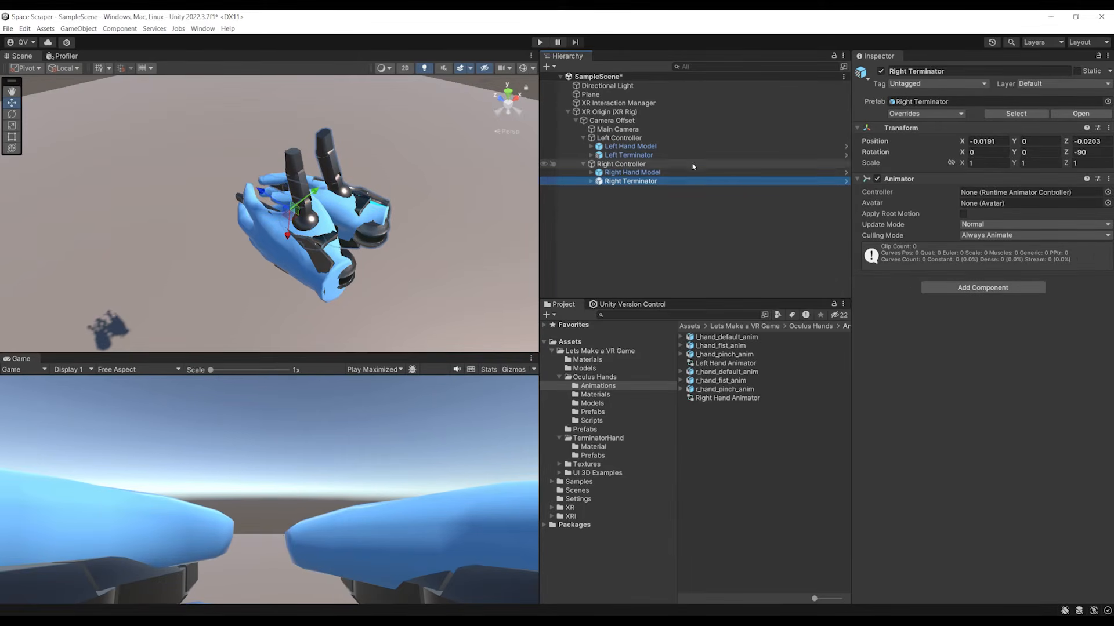
{"action": "left_click", "coordinate": [638, 156], "text": "ctrl"}
{"action": "left_click", "coordinate": [638, 158]}
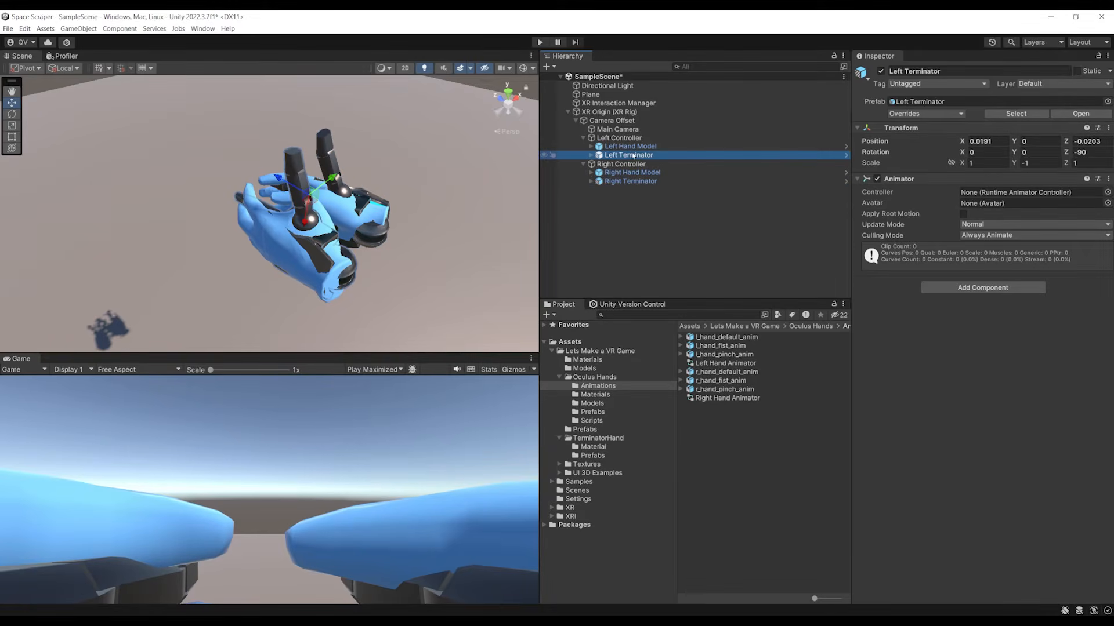
{"action": "key", "text": "Up"}
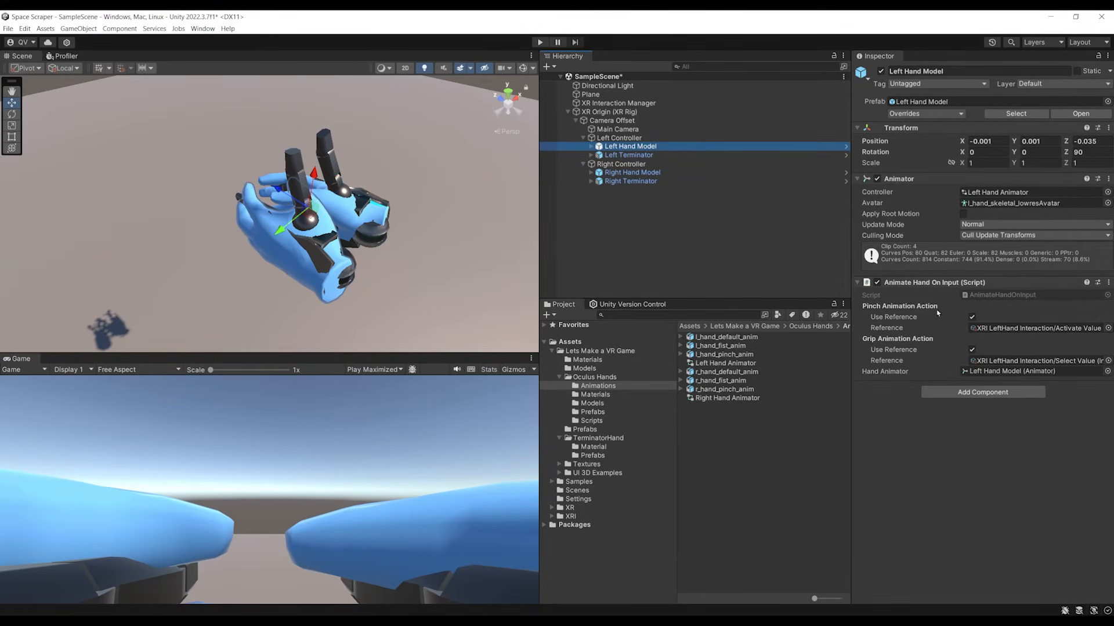
{"action": "left_click", "coordinate": [620, 155]}
Step: Copy the Animate Hand On Input component from Left Hand Model to Left Terminator and assign Left Terminator's own Animator as its Hand Animator
{"action": "left_click", "coordinate": [622, 146]}
{"action": "right_click", "coordinate": [930, 285]}
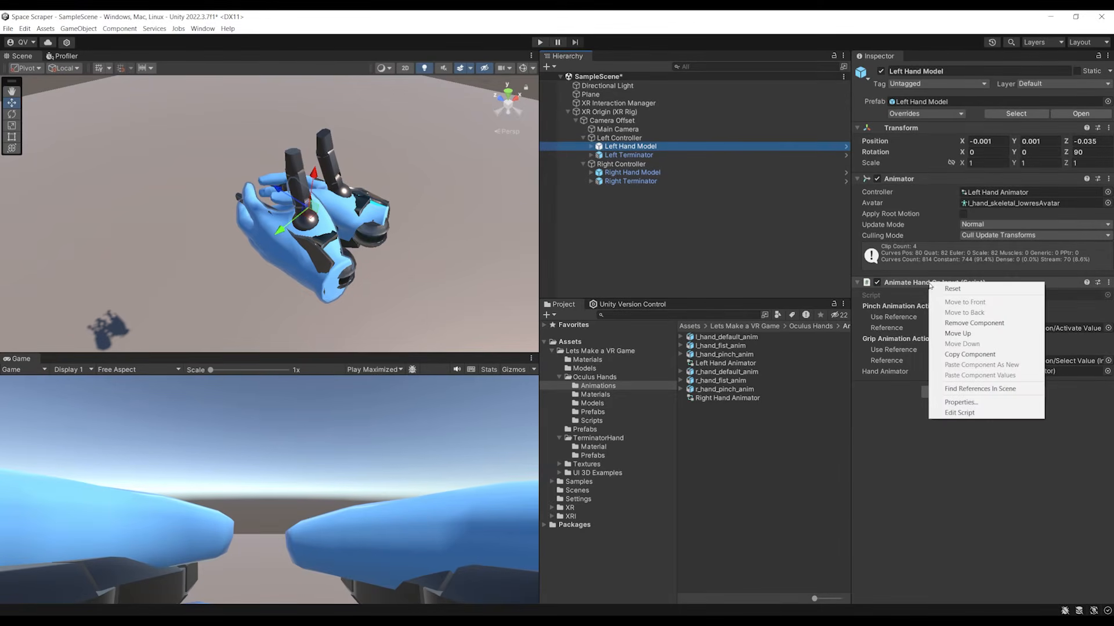
{"action": "left_click", "coordinate": [967, 352]}
{"action": "left_click", "coordinate": [632, 156]}
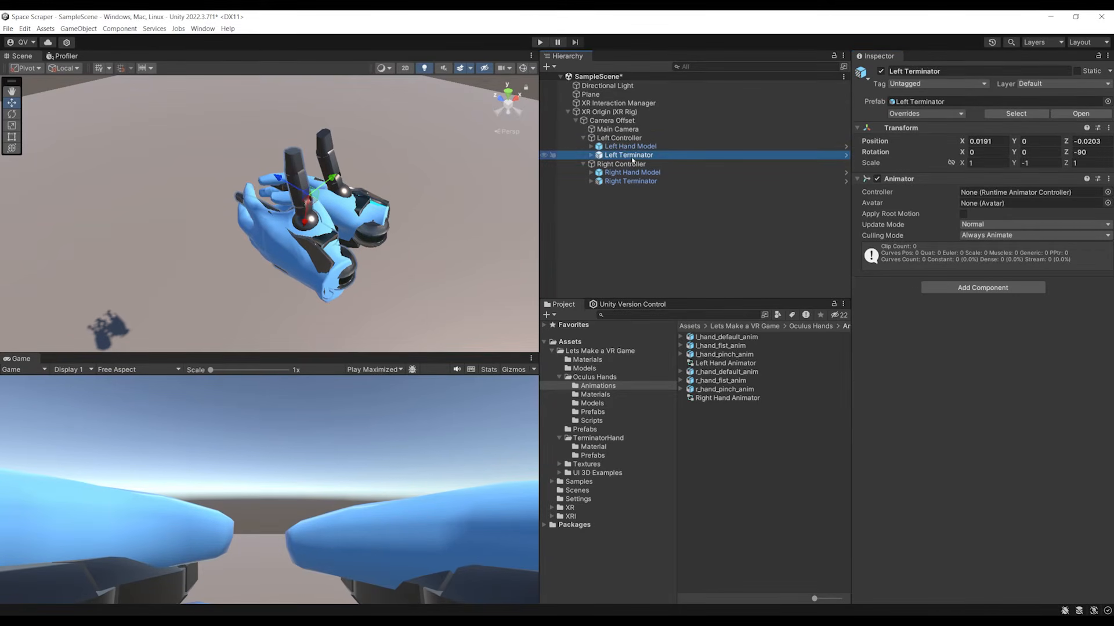
{"action": "right_click", "coordinate": [897, 178]}
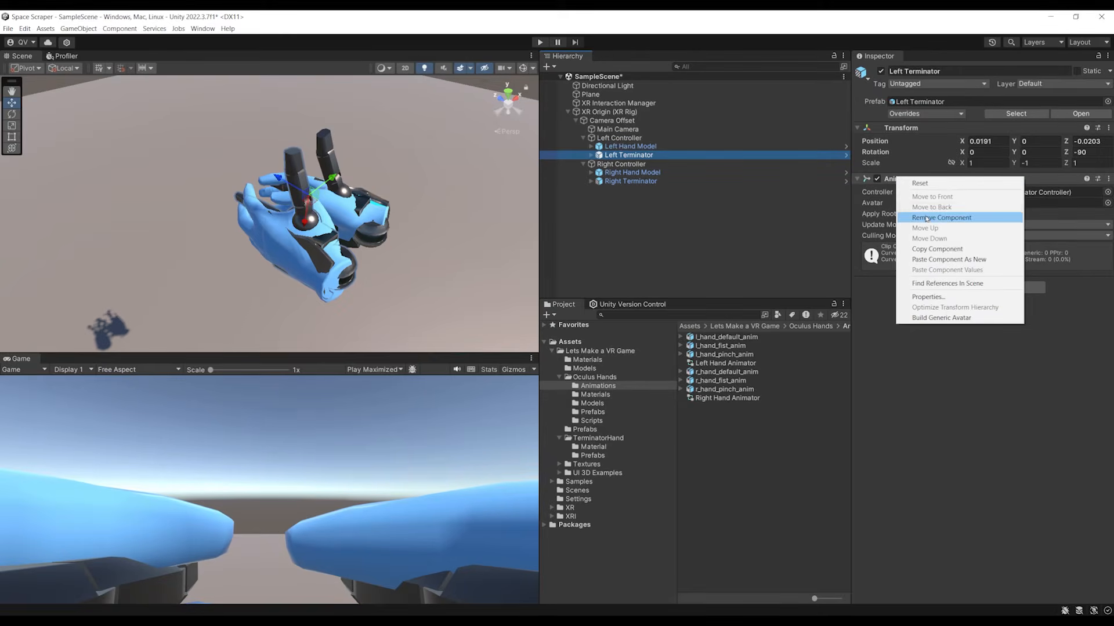
{"action": "left_click", "coordinate": [944, 261]}
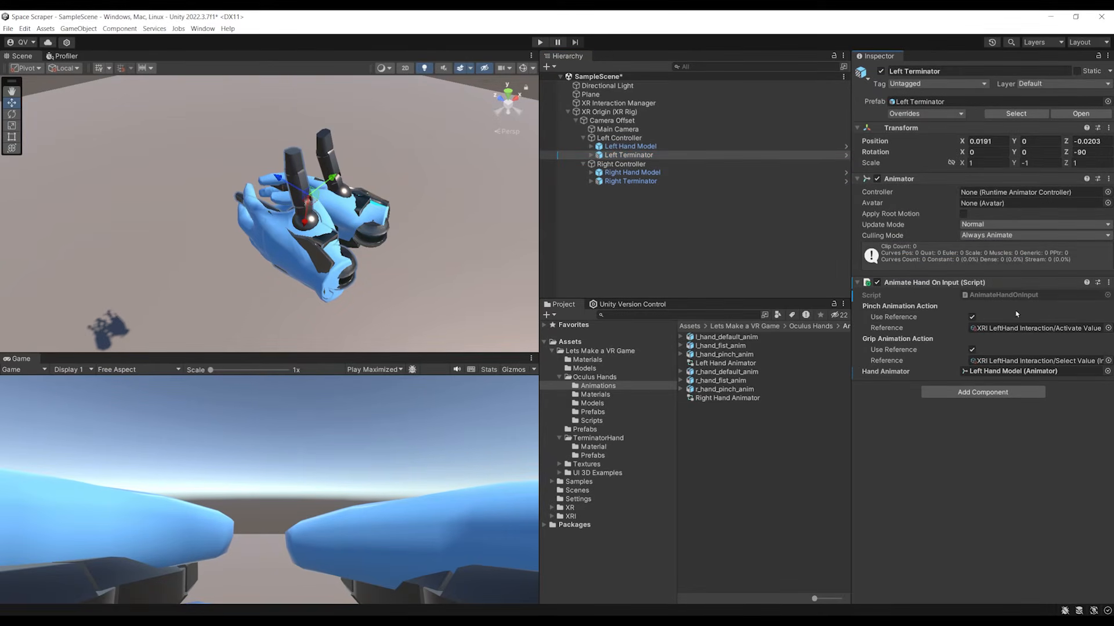
{"action": "left_click", "coordinate": [970, 373]}
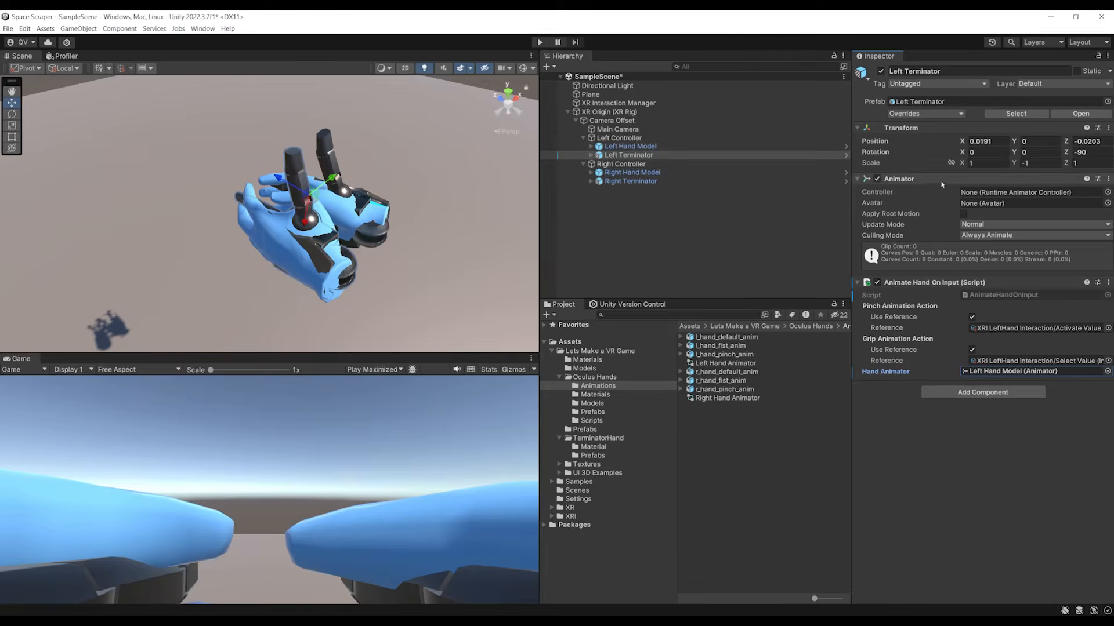
{"action": "left_click_drag", "start_coordinate": [902, 179], "coordinate": [972, 369]}
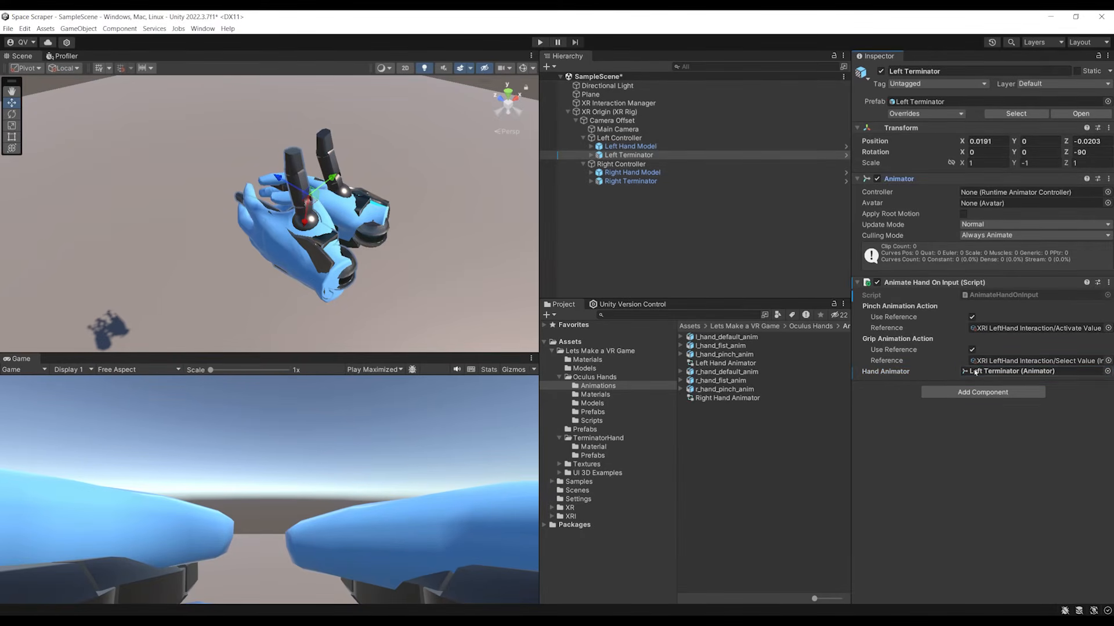
Step: Copy the Animate Hand On Input component from Right Hand Model to Right Terminator and assign Right Terminator's own Animator as its Hand Animator
{"action": "left_click", "coordinate": [633, 172]}
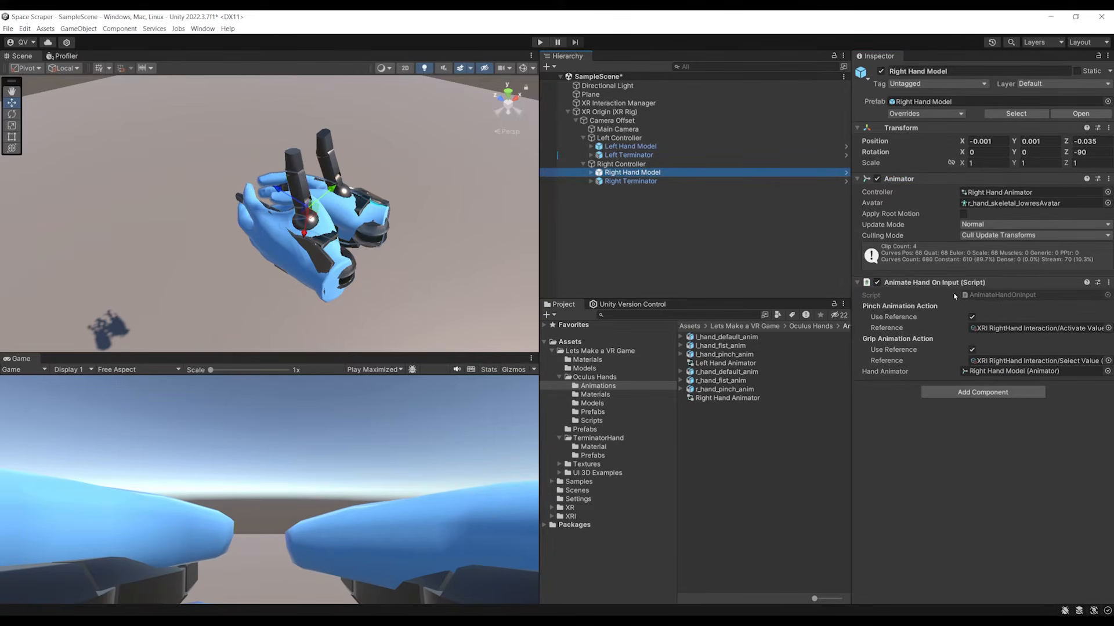
{"action": "right_click", "coordinate": [937, 284]}
{"action": "left_click", "coordinate": [968, 358]}
{"action": "left_click", "coordinate": [631, 181]}
{"action": "right_click", "coordinate": [895, 179]}
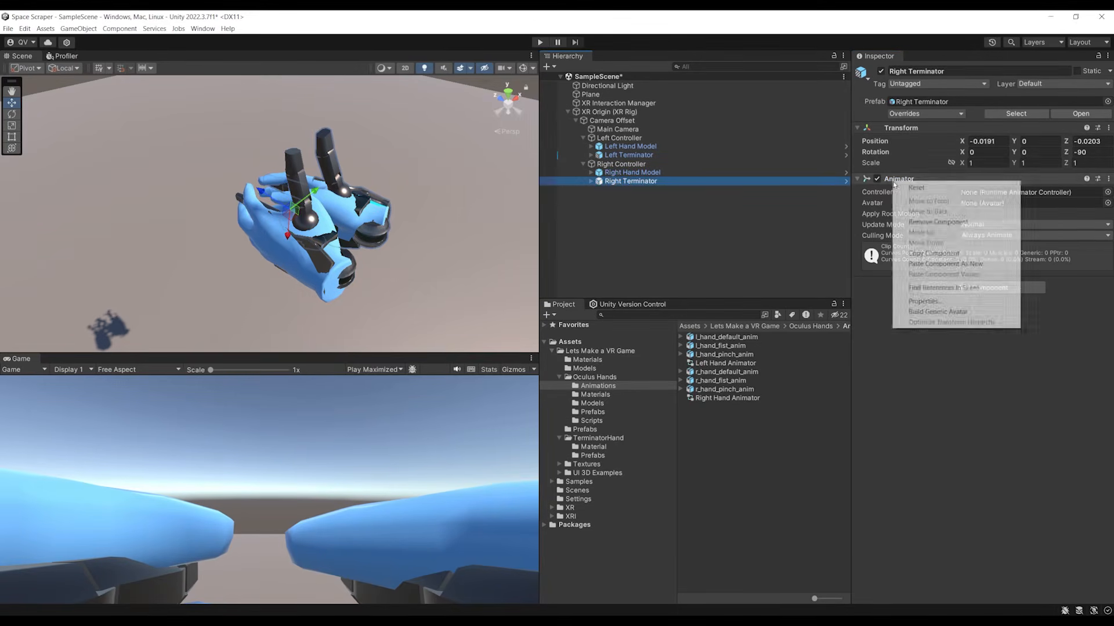
{"action": "left_click", "coordinate": [944, 264]}
{"action": "left_click_drag", "start_coordinate": [902, 178], "coordinate": [972, 377]}
{"action": "left_click", "coordinate": [847, 437]}
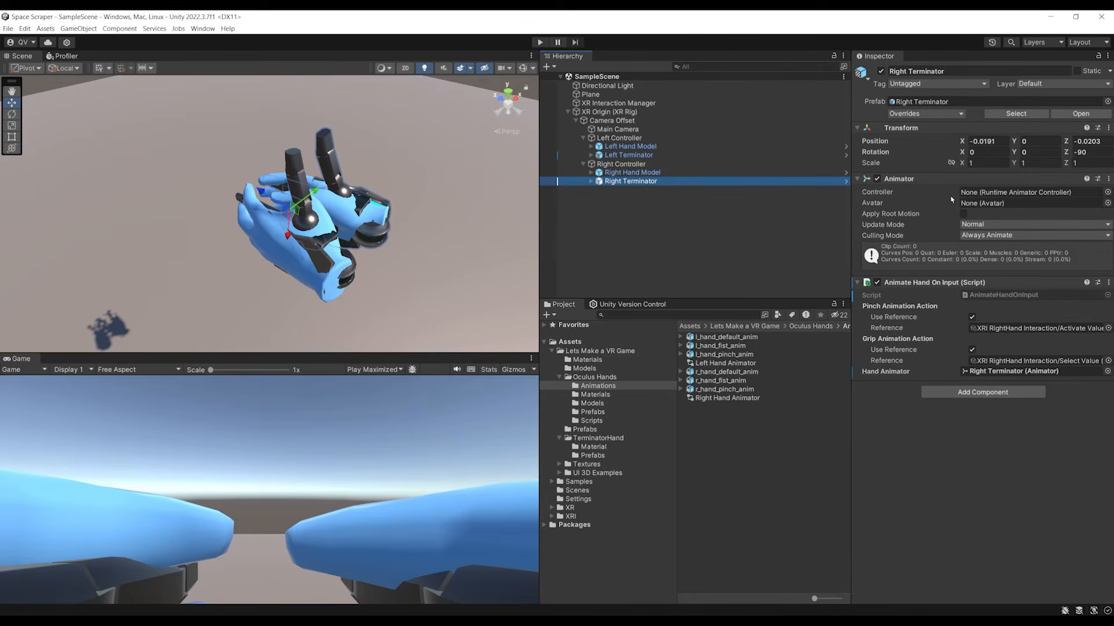
Step: Locate the Right Hand Model's animator controller, duplicate it and name the copy Robot Hand Animator
{"action": "left_click", "coordinate": [655, 173]}
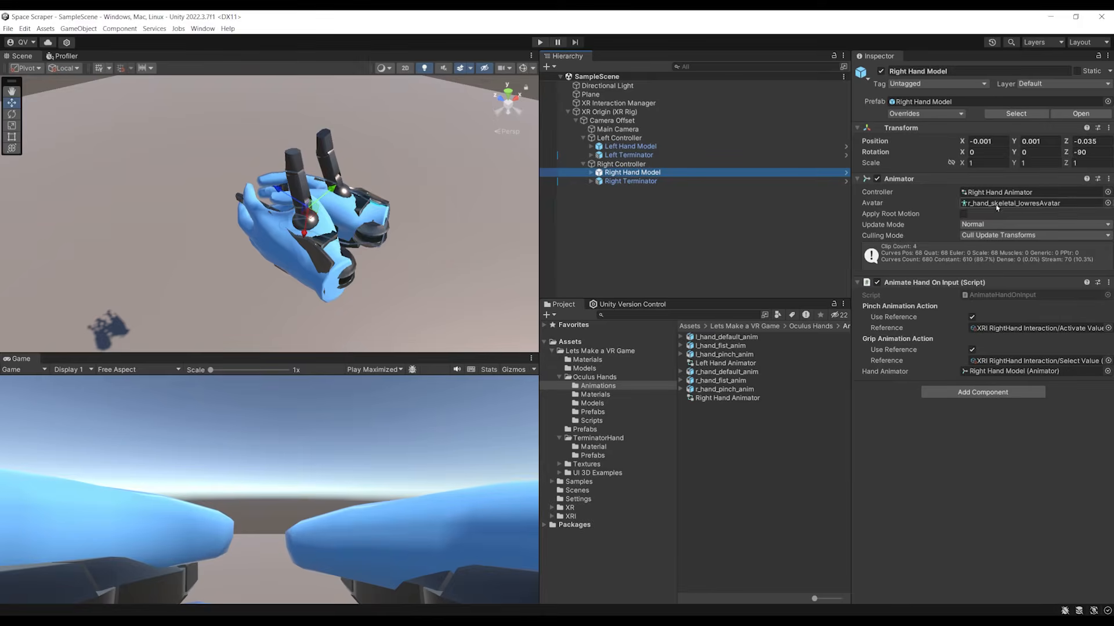
{"action": "left_click", "coordinate": [1002, 192]}
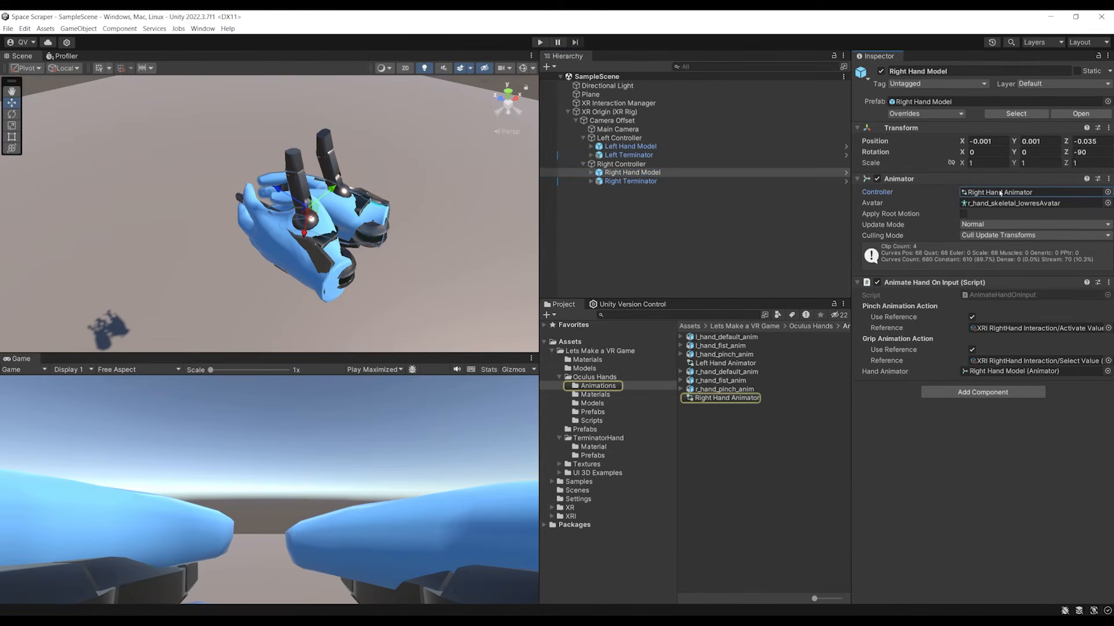
{"action": "left_click", "coordinate": [716, 399]}
{"action": "key", "text": "ctrl+d"}
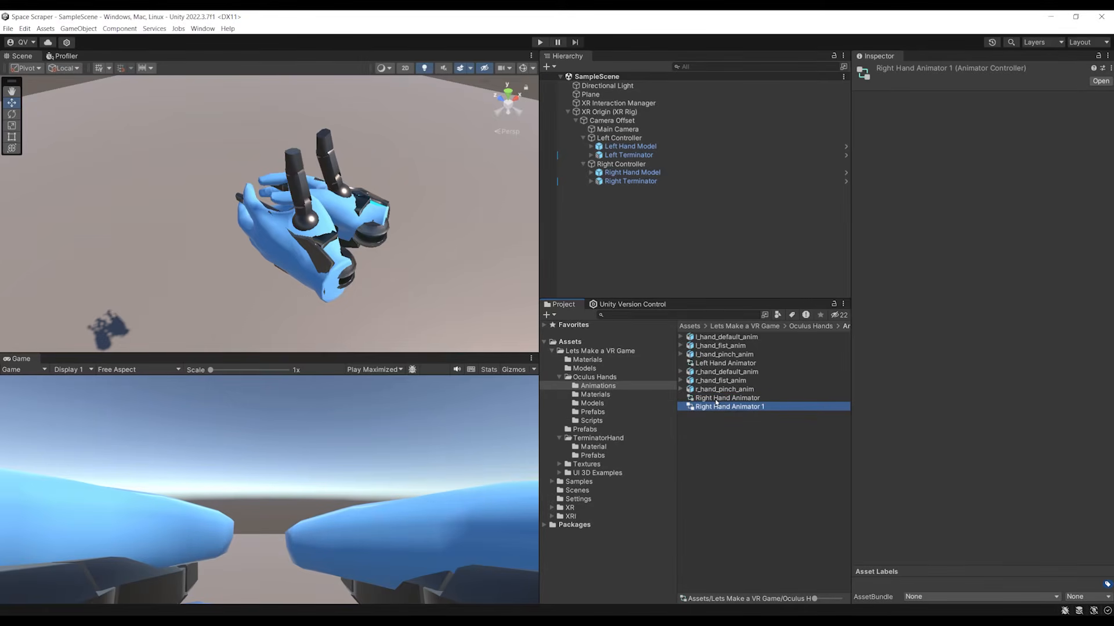
{"action": "left_click", "coordinate": [719, 407]}
{"action": "type", "text": "Robot"}
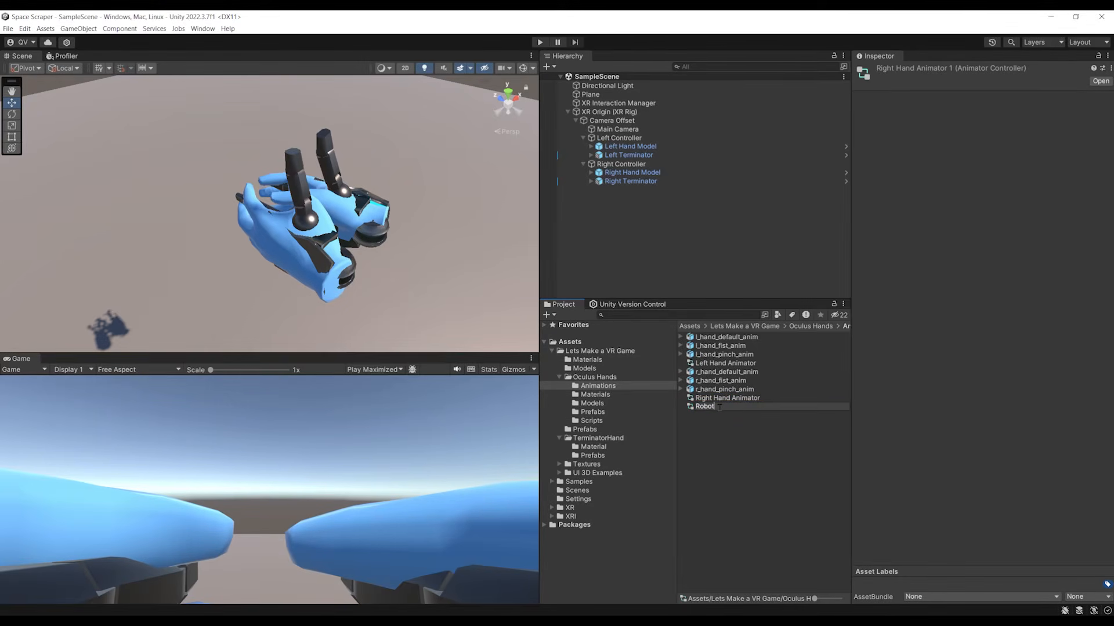
{"action": "type", "text": " Hand Animator"}
{"action": "key", "text": "Return"}
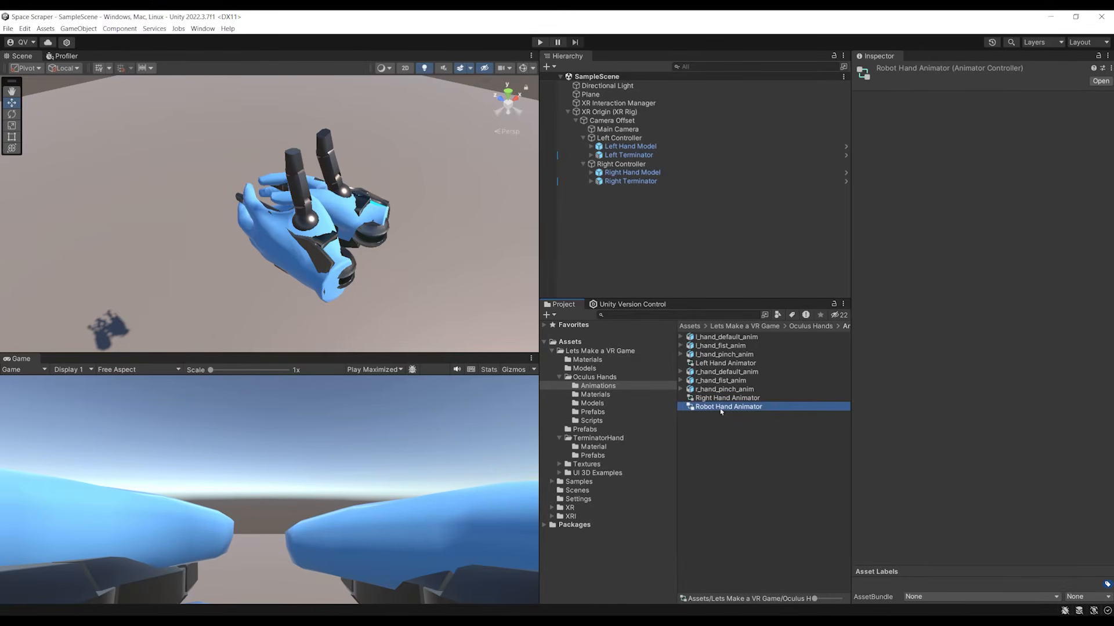
Step: Open Robot Hand Animator in the Animator window, show its parameters and open its Blend Tree
{"action": "left_click", "coordinate": [203, 29]}
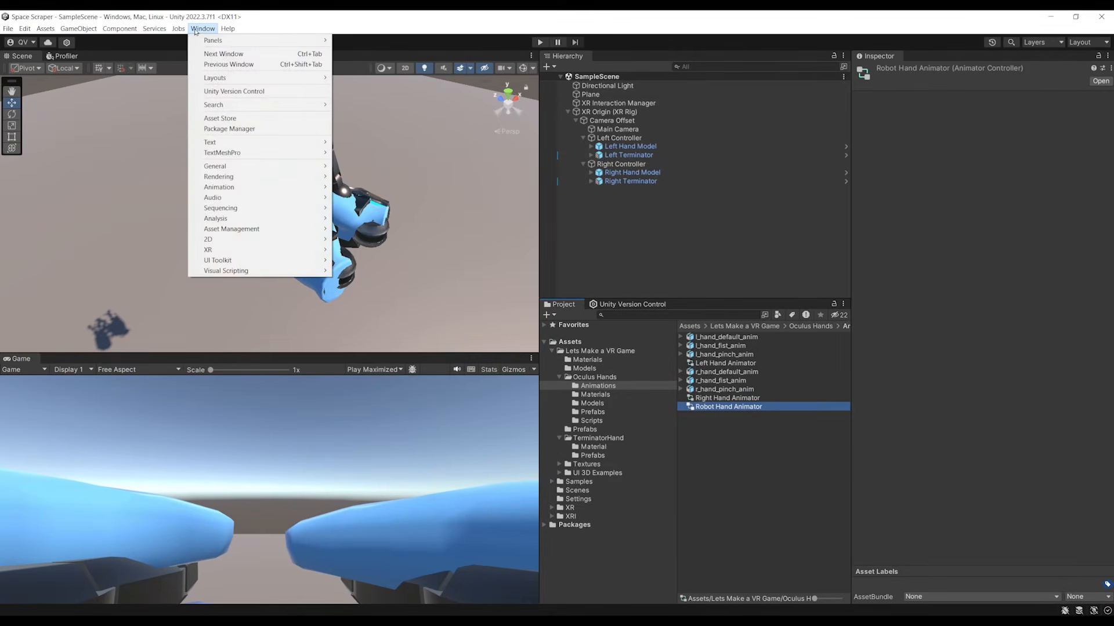
{"action": "mouse_move", "coordinate": [264, 191]}
{"action": "left_click", "coordinate": [355, 197]}
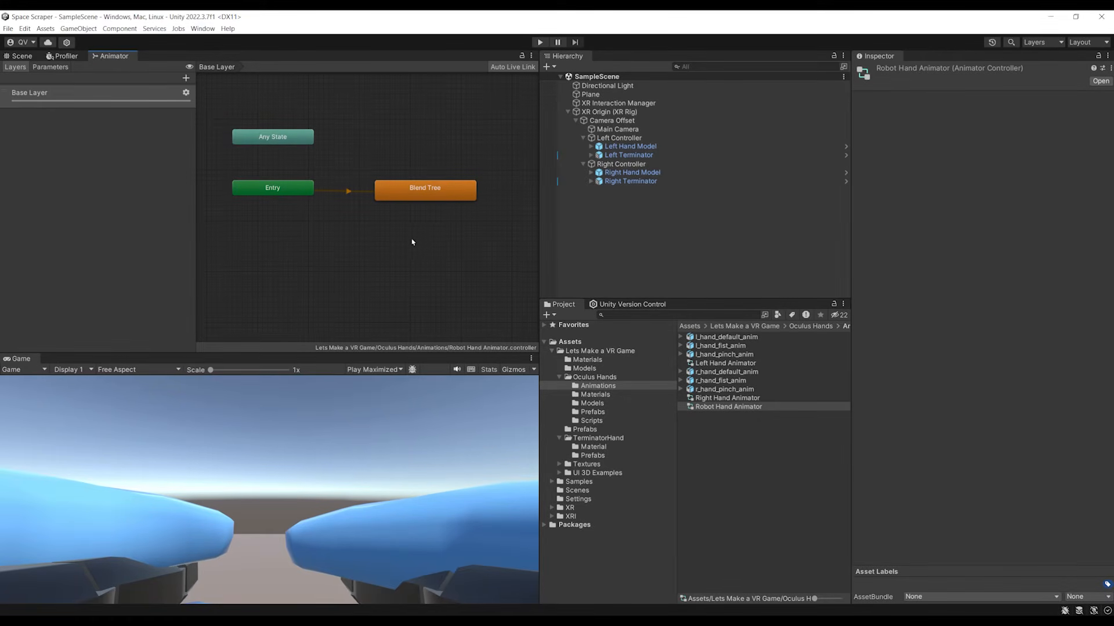
{"action": "left_click", "coordinate": [50, 67]}
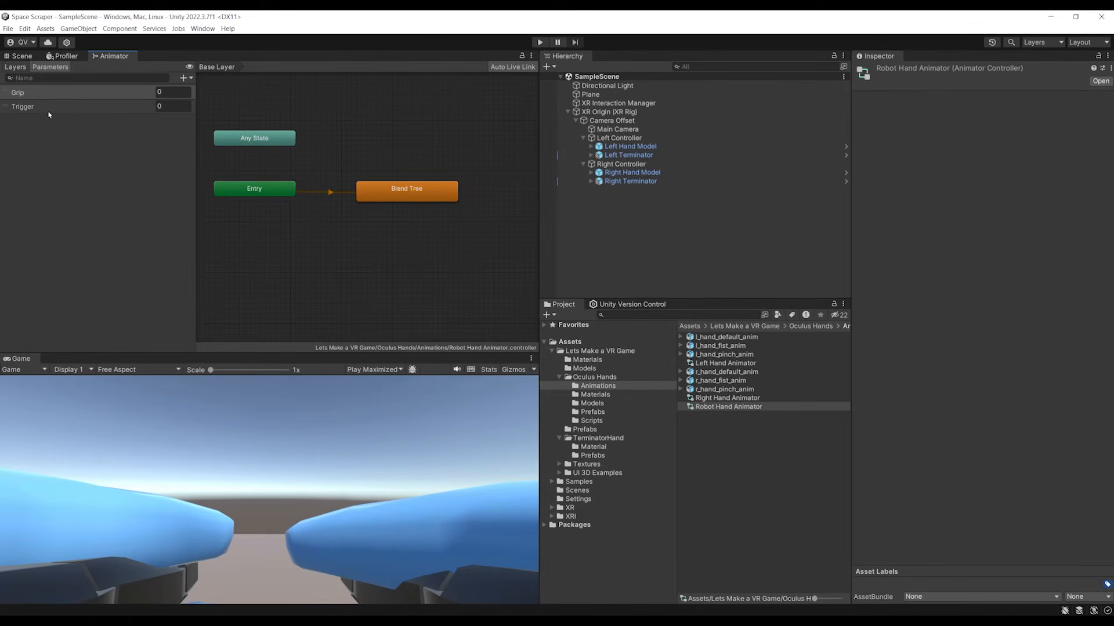
{"action": "double_click", "coordinate": [406, 190]}
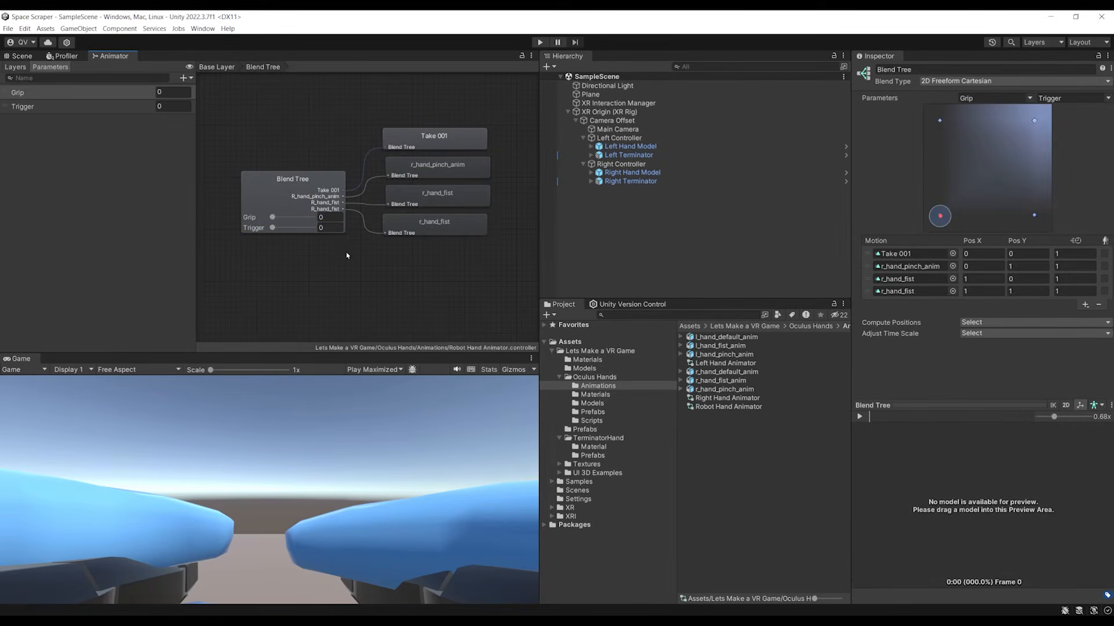
{"action": "mouse_move", "coordinate": [269, 227]}
{"action": "left_mouse_down"}
{"action": "mouse_move", "coordinate": [283, 226]}
{"action": "mouse_move", "coordinate": [262, 233]}
{"action": "mouse_move", "coordinate": [275, 216]}
{"action": "mouse_move", "coordinate": [261, 216]}
{"action": "left_mouse_up"}
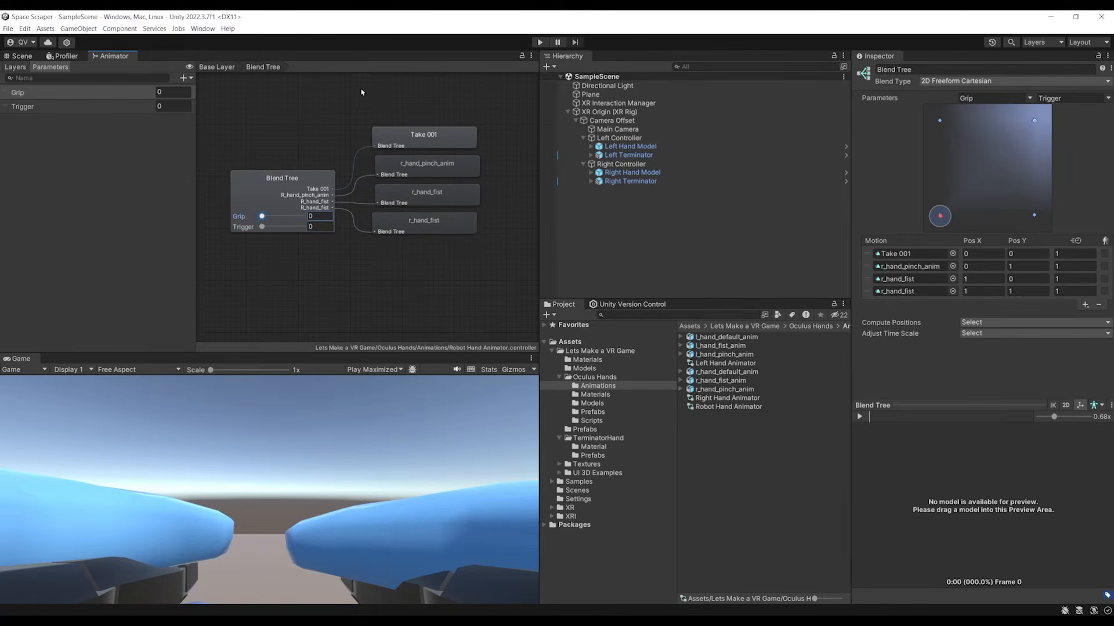
Step: Examine the Take 001, r_hand_pinch_anim and r_hand_fist motions in the Blend Tree and their source clips
{"action": "middle_click_drag", "start_coordinate": [354, 120], "coordinate": [333, 134]}
{"action": "scroll", "coordinate": [332, 132], "scroll_direction": "up", "scroll_amount": 1}
{"action": "scroll", "coordinate": [332, 133], "scroll_direction": "down", "scroll_amount": 1}
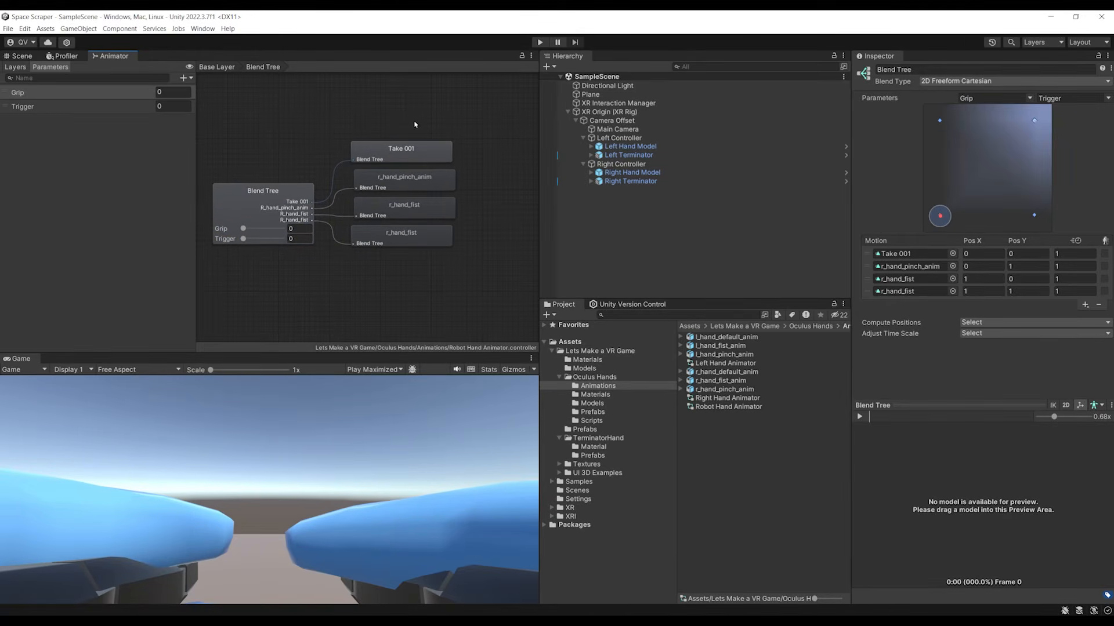
{"action": "left_click", "coordinate": [413, 156]}
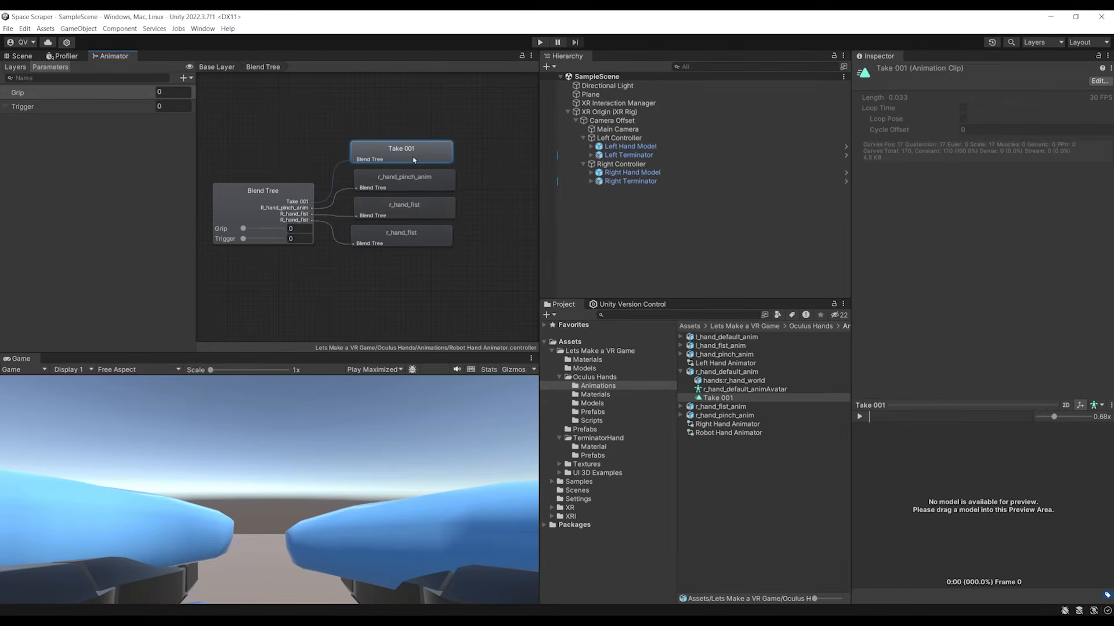
{"action": "left_click", "coordinate": [404, 182]}
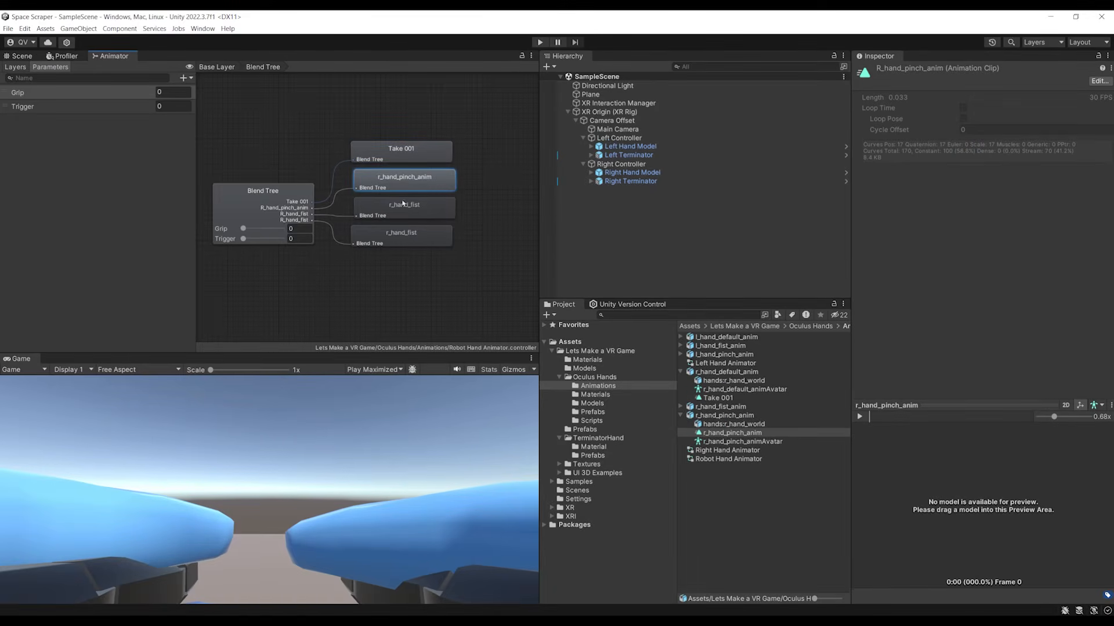
{"action": "left_click", "coordinate": [403, 209]}
{"action": "left_click", "coordinate": [284, 198]}
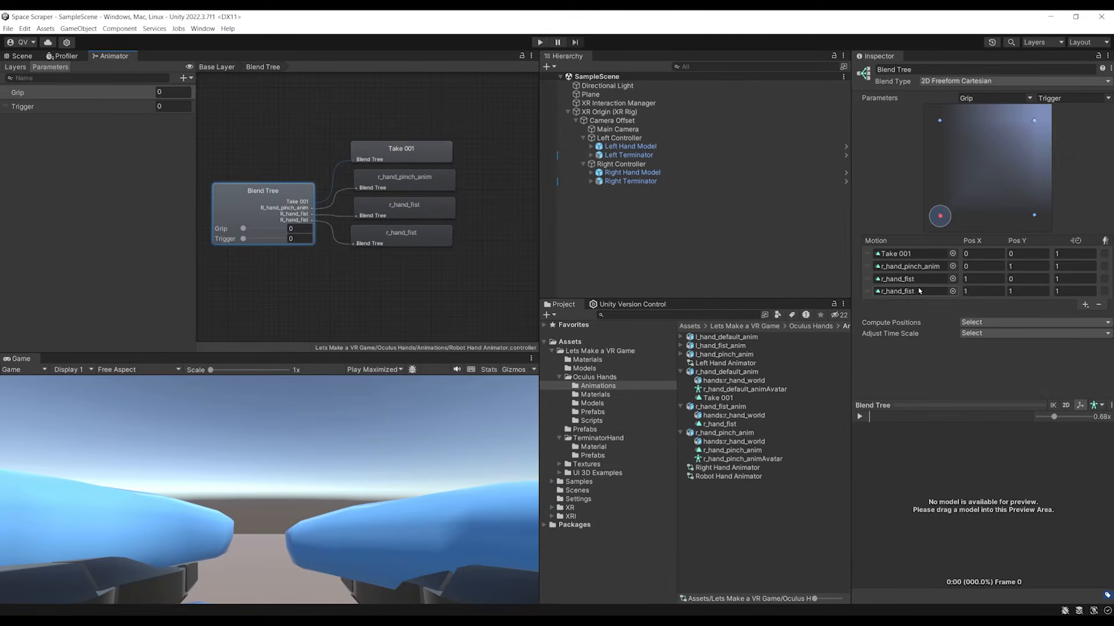
Step: Expand the Terminator Hand model in the TerminatorHand folder and preview its OpenHand, Pinch, Finger_Gun, Grip and Fist clips
{"action": "left_click", "coordinate": [599, 439]}
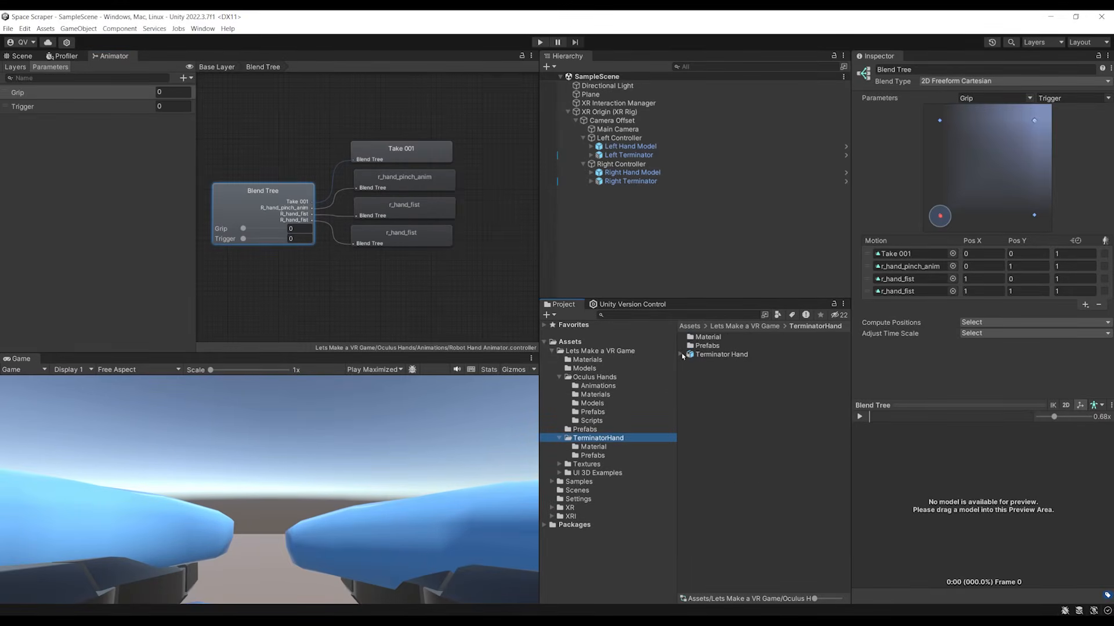
{"action": "left_click", "coordinate": [682, 355]}
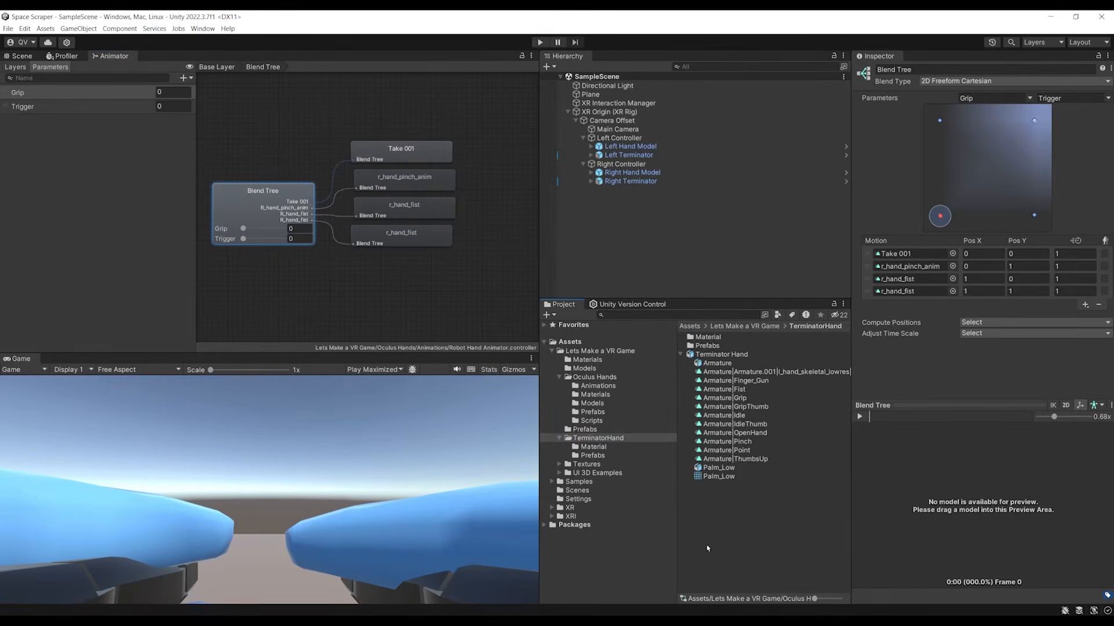
{"action": "left_click", "coordinate": [734, 433]}
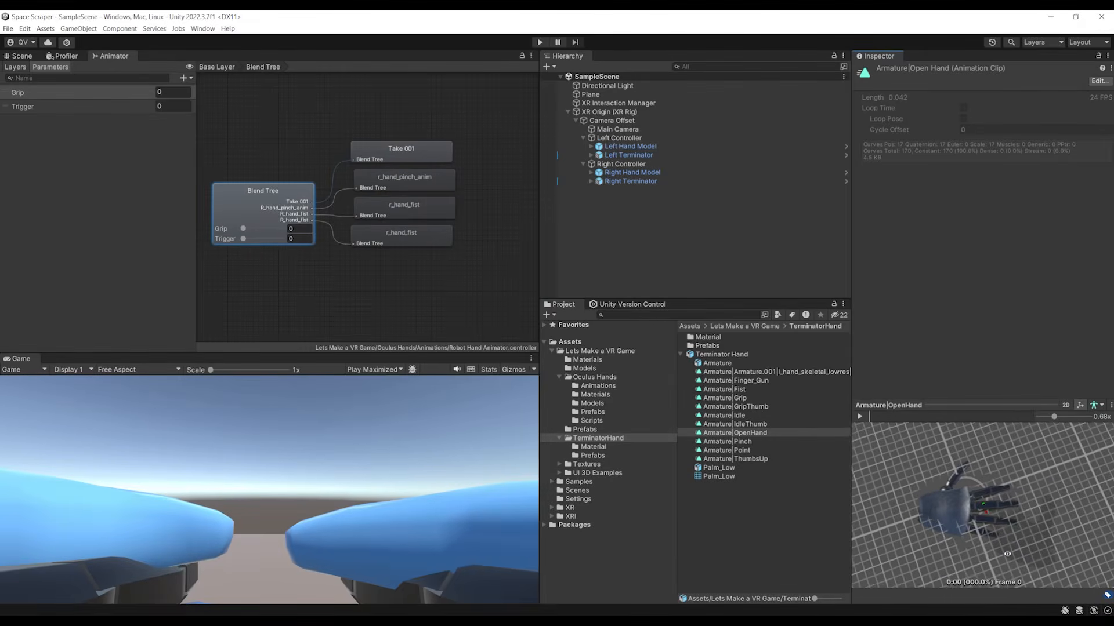
{"action": "left_click_drag", "start_coordinate": [986, 552], "coordinate": [997, 548]}
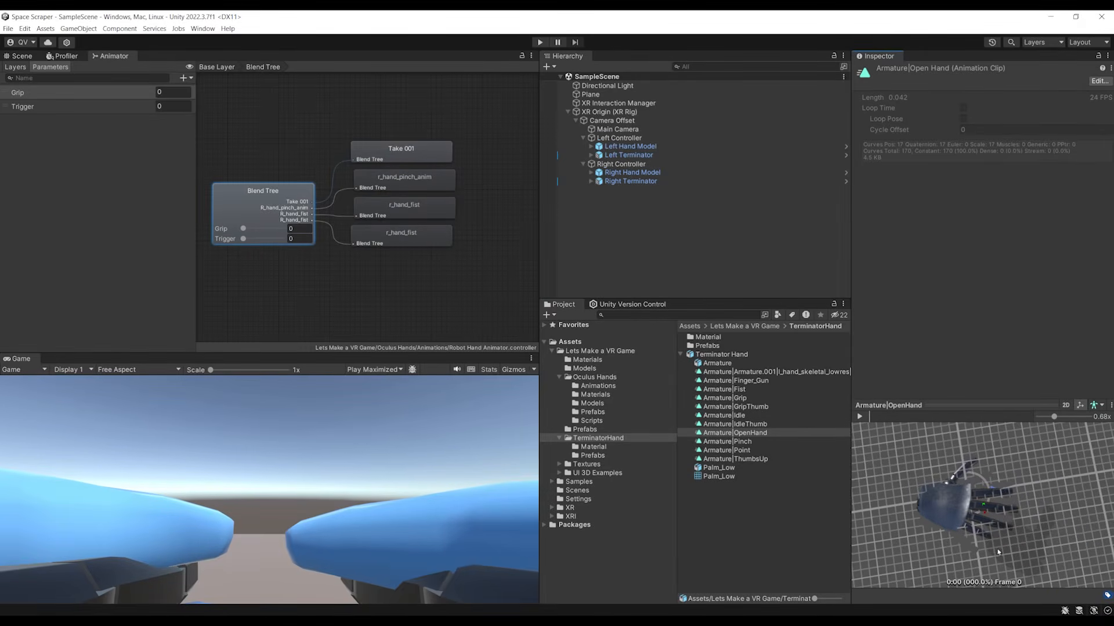
{"action": "left_click", "coordinate": [717, 443]}
{"action": "left_click_drag", "start_coordinate": [951, 493], "coordinate": [993, 527]}
{"action": "left_click_drag", "start_coordinate": [981, 497], "coordinate": [1017, 515]}
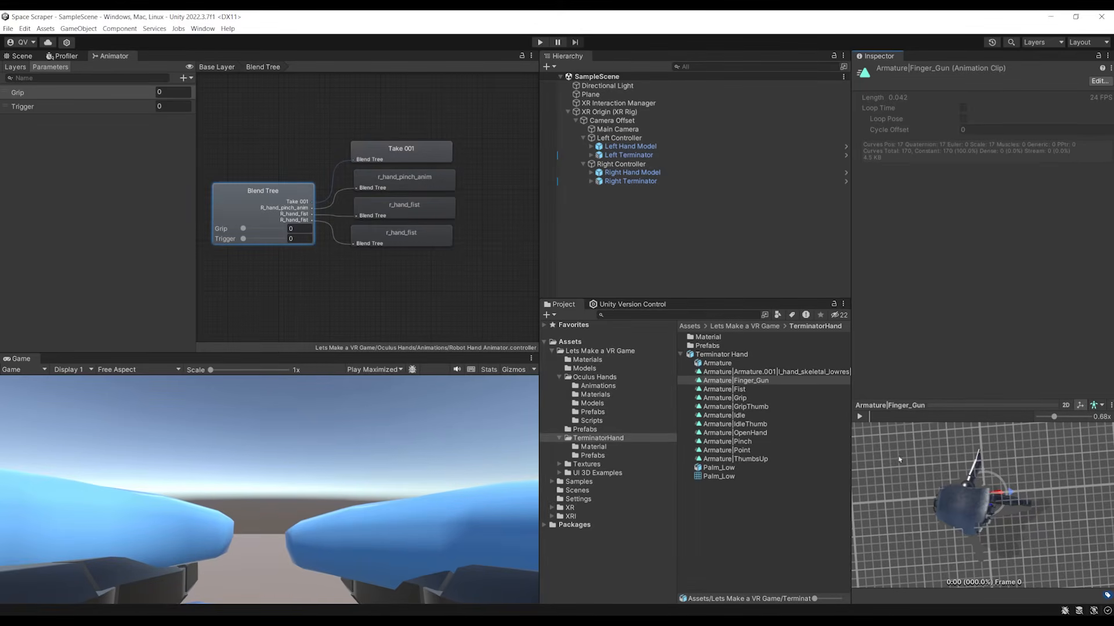
{"action": "left_click", "coordinate": [781, 397]}
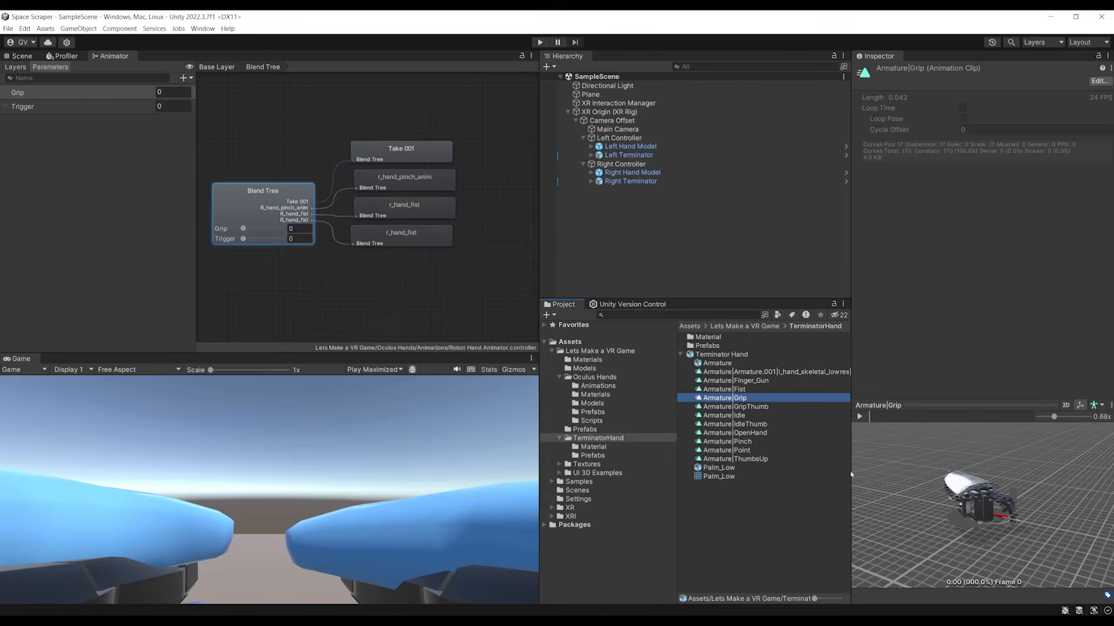
{"action": "left_click", "coordinate": [725, 389]}
{"action": "left_click_drag", "start_coordinate": [980, 499], "coordinate": [977, 533]}
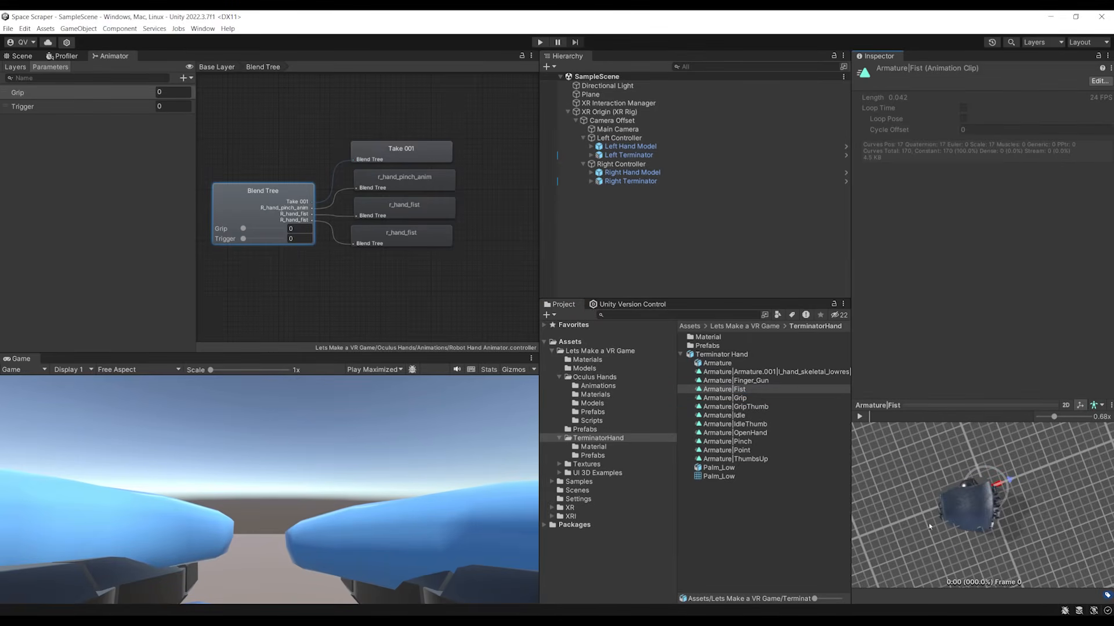
Step: Replace the Blend Tree's four motions, in order, with the clips Armature|OpenHand, Armature|Pinch, Armature|Finger_Gun and Armature|Fist
{"action": "left_click", "coordinate": [275, 200]}
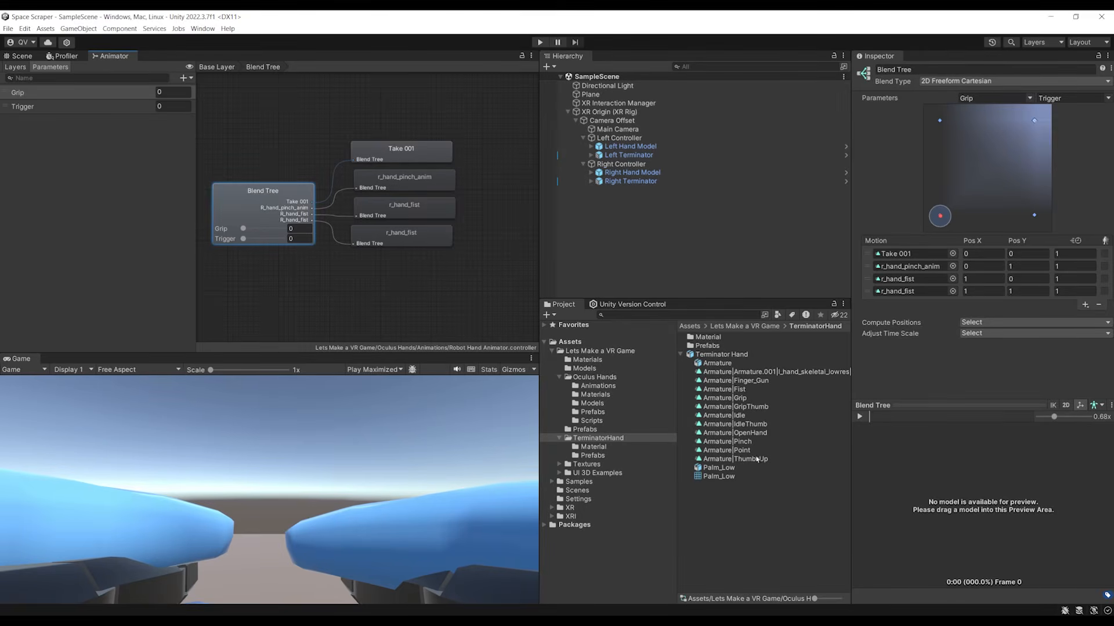
{"action": "left_click_drag", "start_coordinate": [748, 438], "coordinate": [912, 254]}
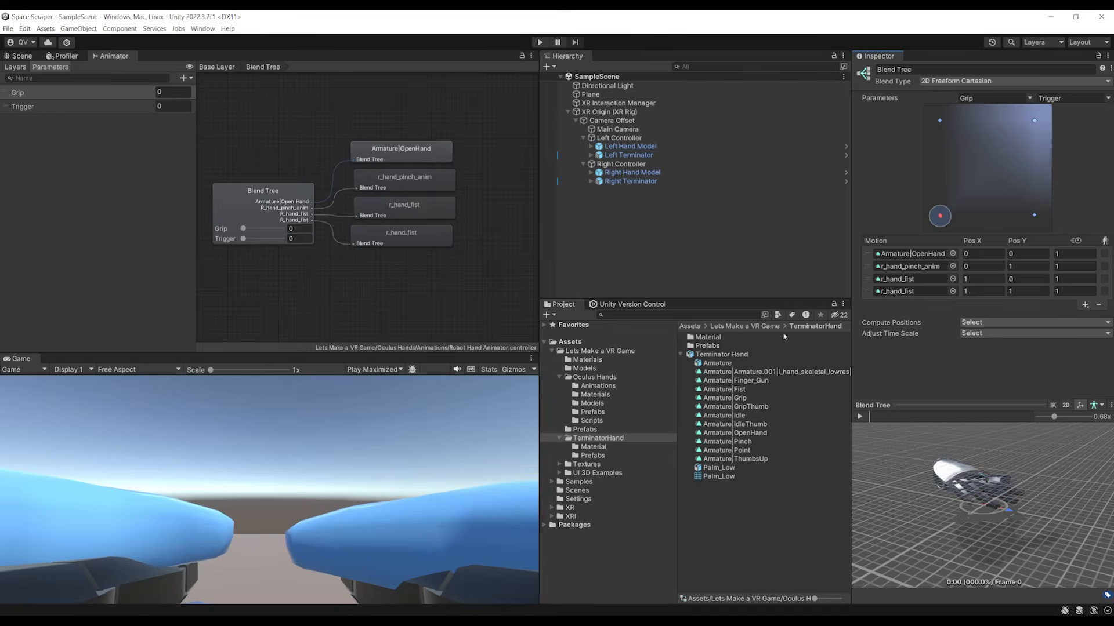
{"action": "left_click_drag", "start_coordinate": [739, 442], "coordinate": [901, 271]}
{"action": "left_click", "coordinate": [903, 279]}
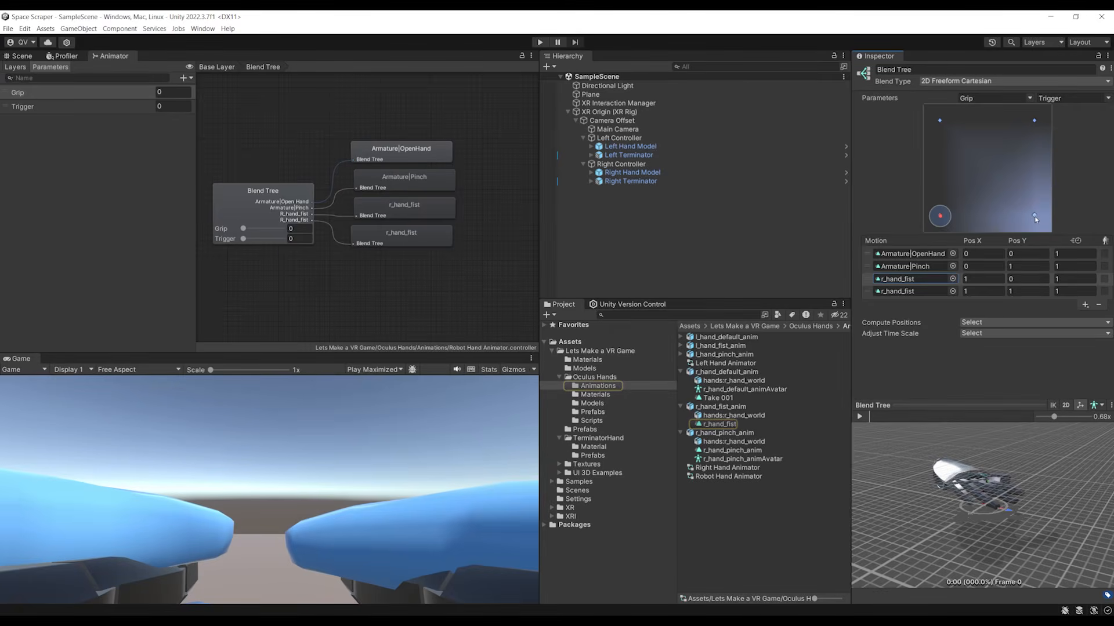
{"action": "key", "text": "ctrl+z"}
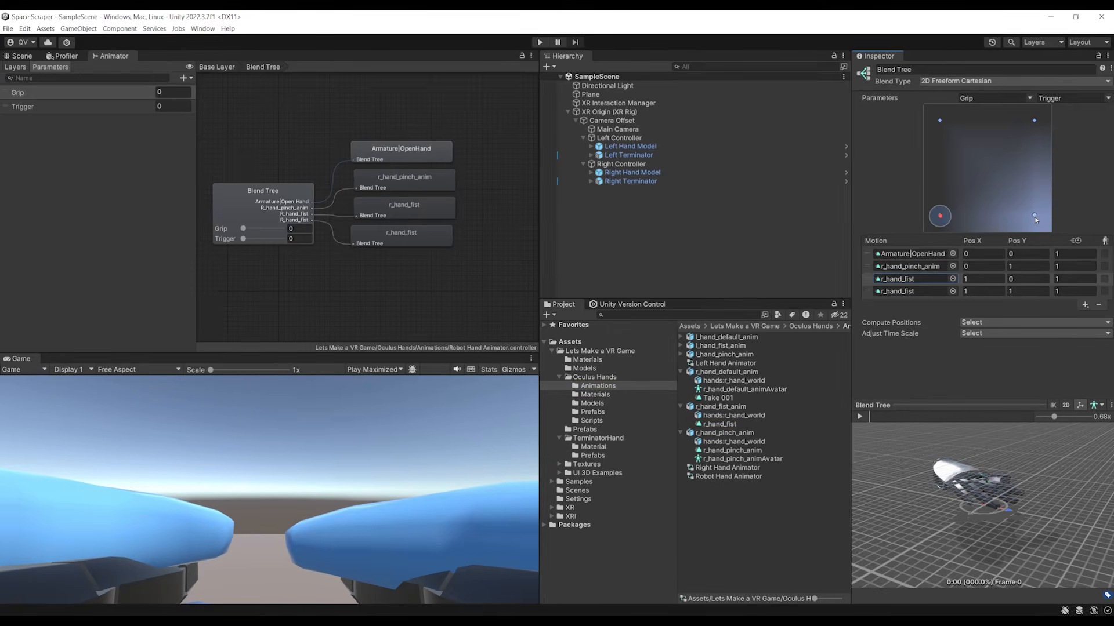
{"action": "key", "text": "ctrl+y"}
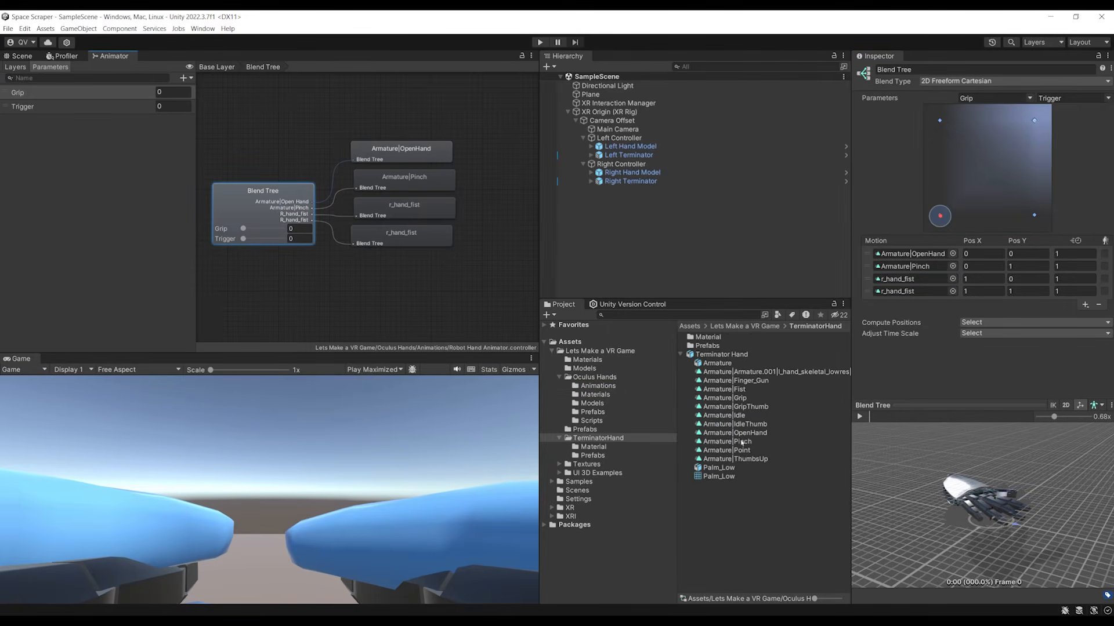
{"action": "left_click_drag", "start_coordinate": [736, 381], "coordinate": [908, 279]}
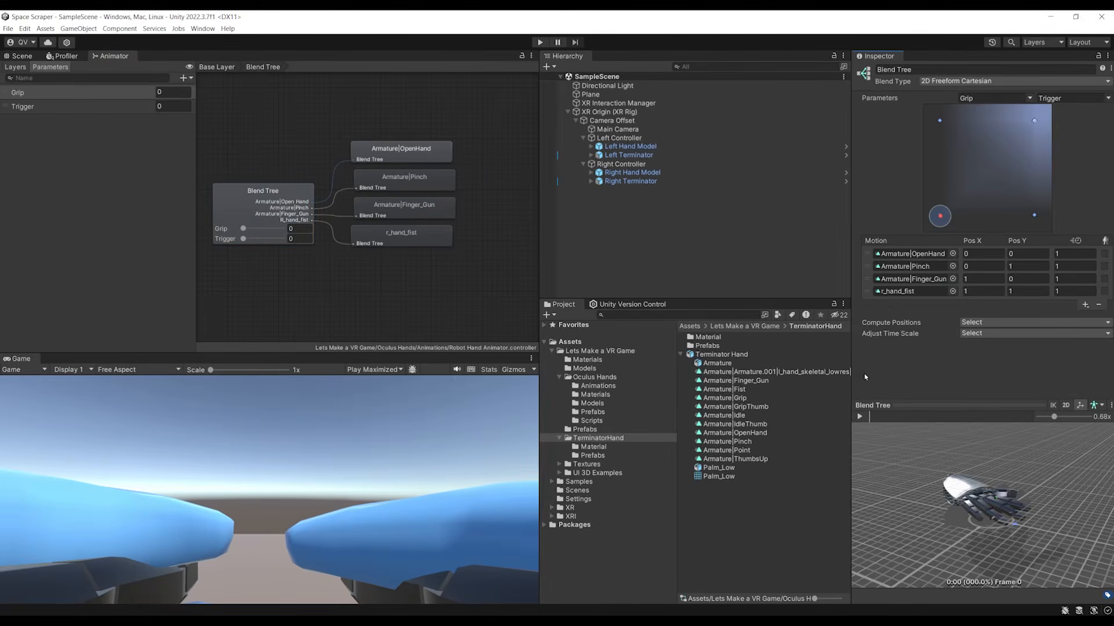
{"action": "left_click_drag", "start_coordinate": [725, 390], "coordinate": [922, 294]}
Step: Preview the robot hand's blending at the Pinch and Fist positions of the Blend Tree, viewing the model from several angles
{"action": "left_click_drag", "start_coordinate": [962, 470], "coordinate": [1019, 595]}
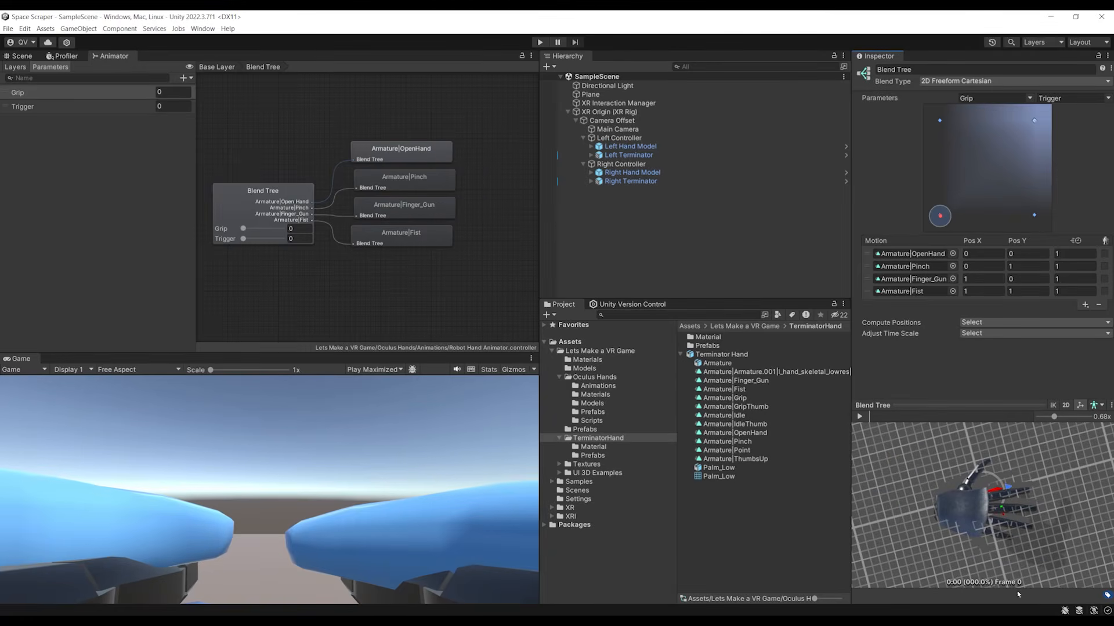
{"action": "left_click_drag", "start_coordinate": [940, 216], "coordinate": [939, 122]}
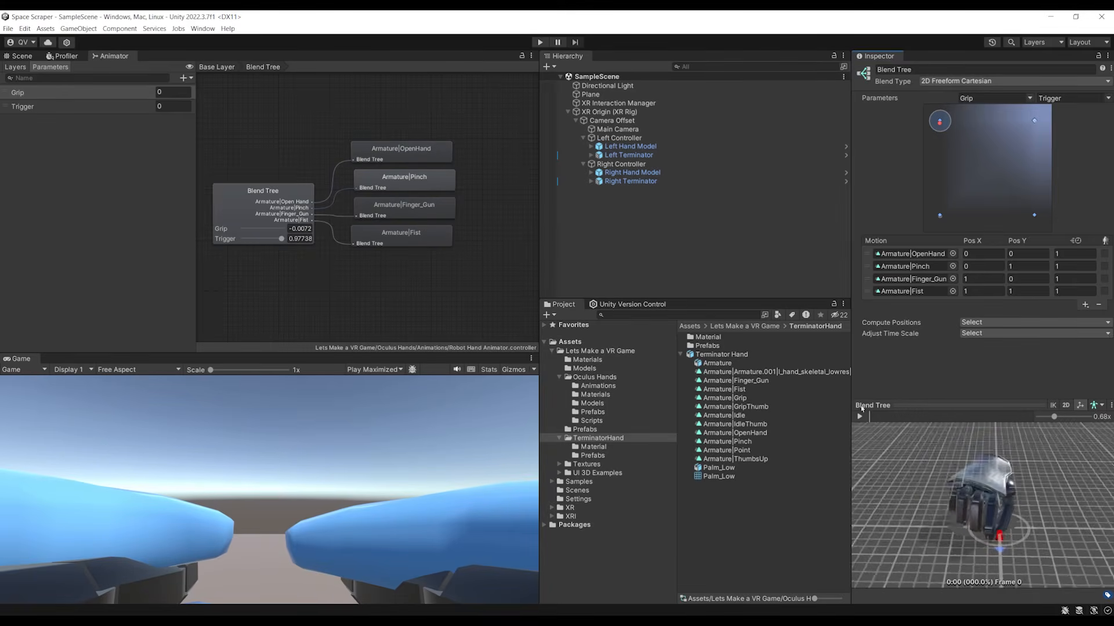
{"action": "left_click_drag", "start_coordinate": [1022, 476], "coordinate": [1054, 455]}
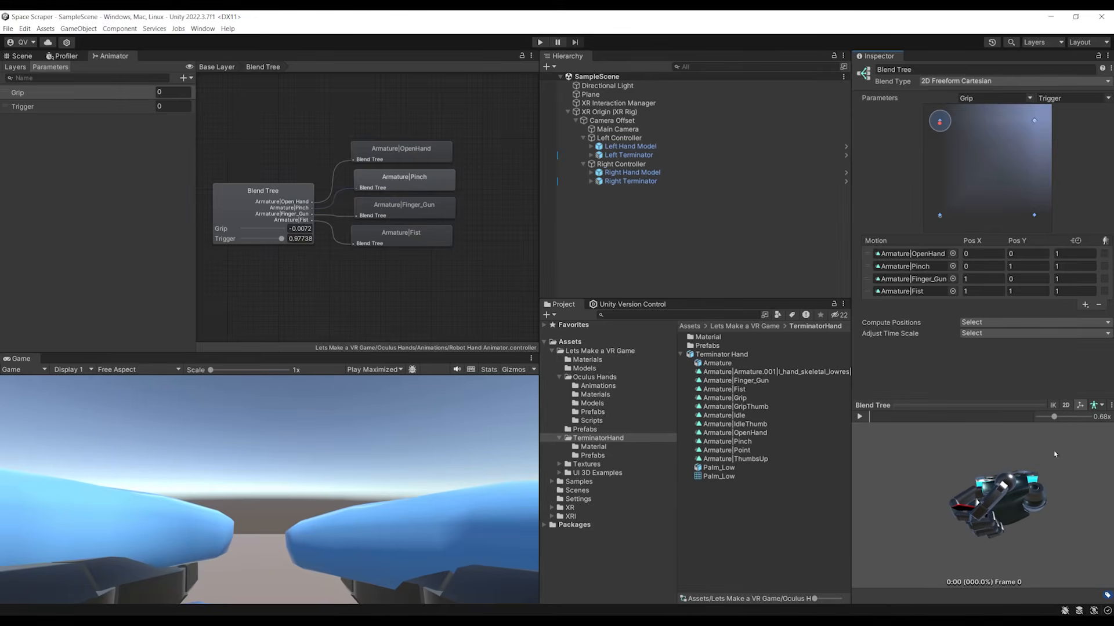
{"action": "left_click_drag", "start_coordinate": [939, 122], "coordinate": [1034, 121]}
{"action": "left_click_drag", "start_coordinate": [1050, 526], "coordinate": [940, 492]}
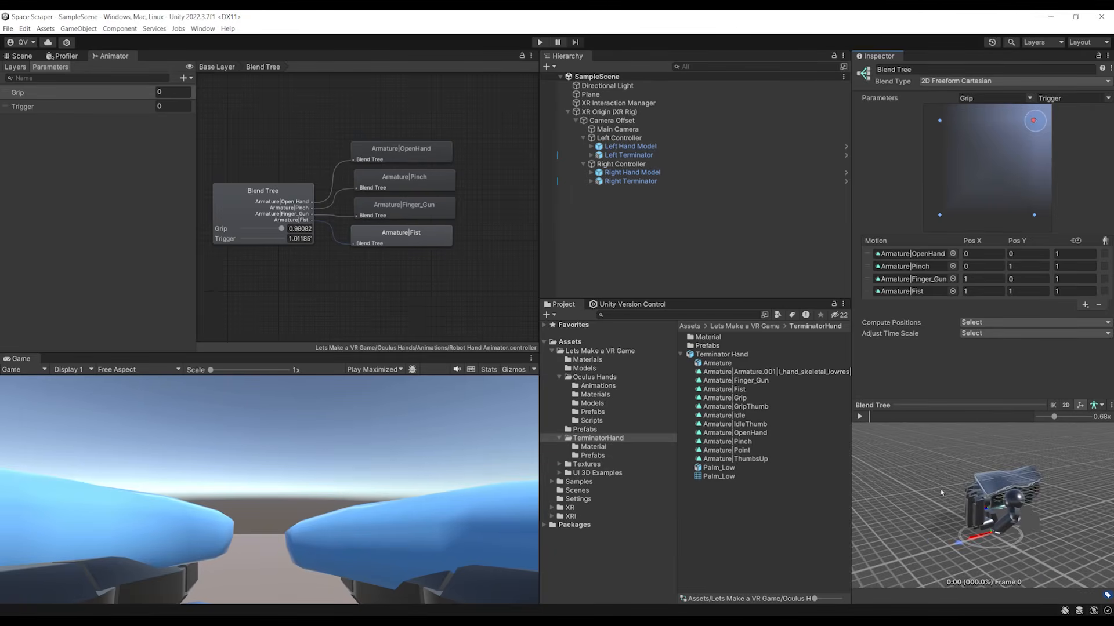
Step: Assign Robot Hand Animator as the Animator controller of both Right Terminator and Left Terminator, and save the scene
{"action": "left_click", "coordinate": [637, 181]}
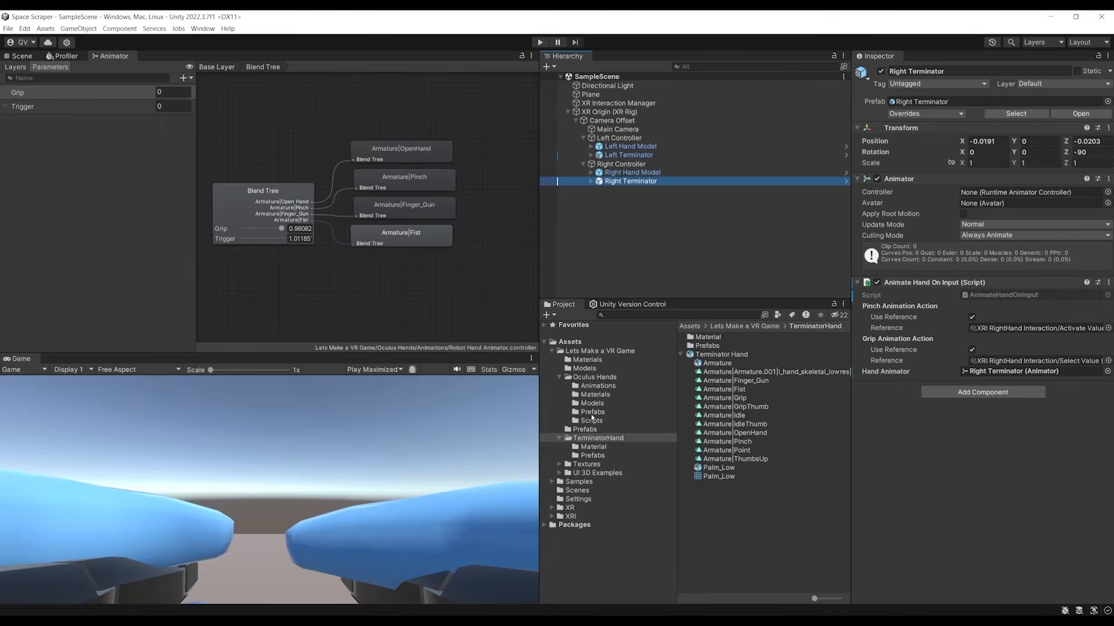
{"action": "left_click", "coordinate": [595, 387]}
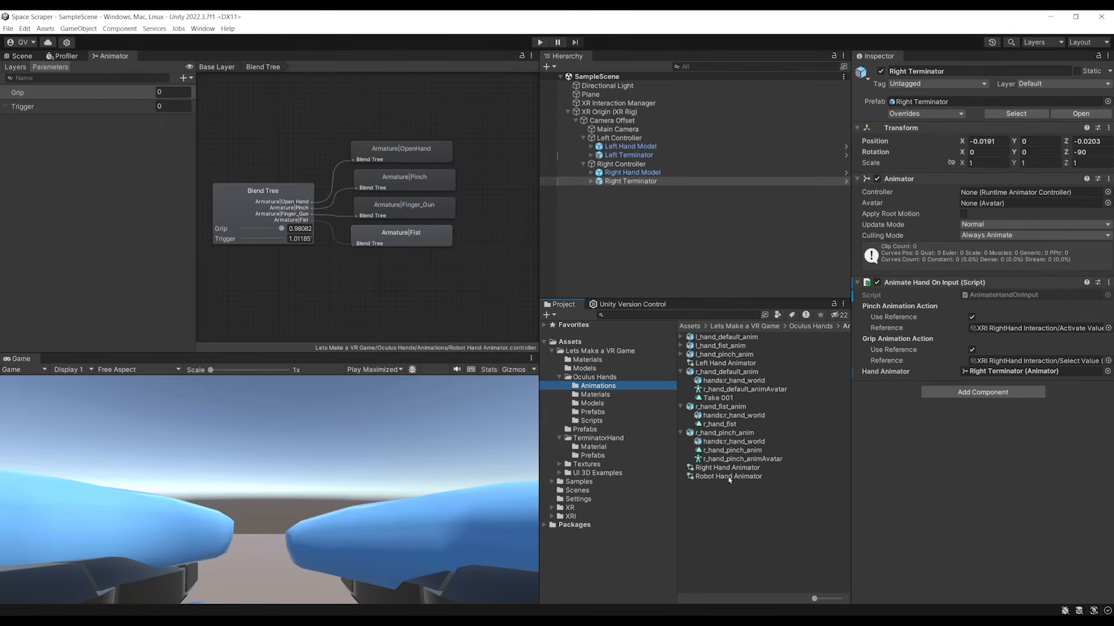
{"action": "left_click_drag", "start_coordinate": [736, 479], "coordinate": [990, 198]}
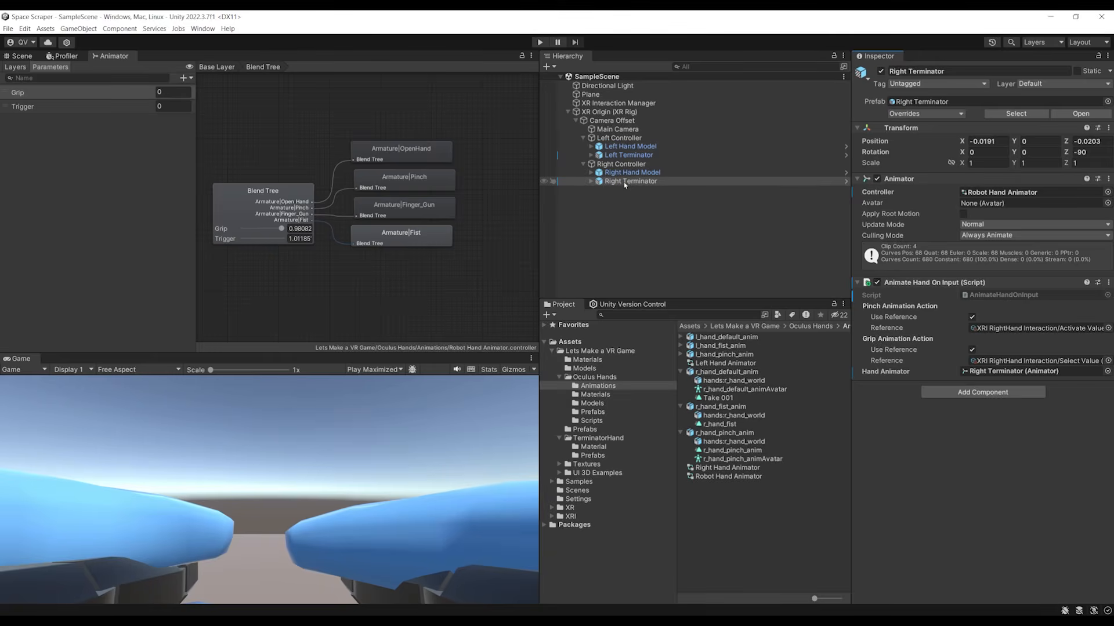
{"action": "left_click", "coordinate": [633, 155]}
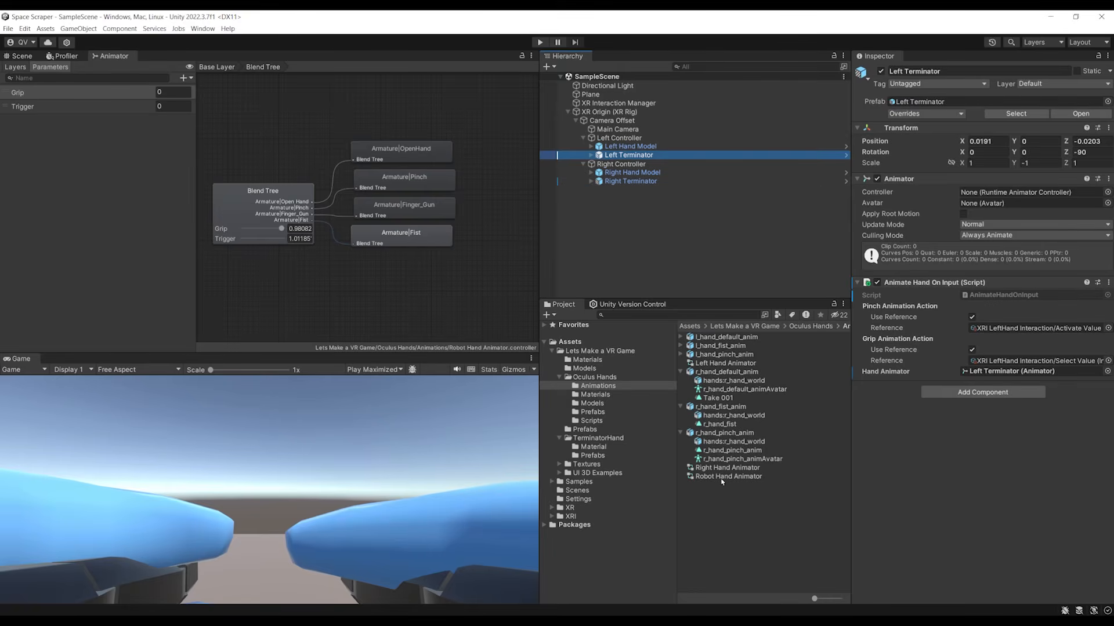
{"action": "left_click_drag", "start_coordinate": [720, 478], "coordinate": [1021, 193]}
{"action": "key", "text": "ctrl+s"}
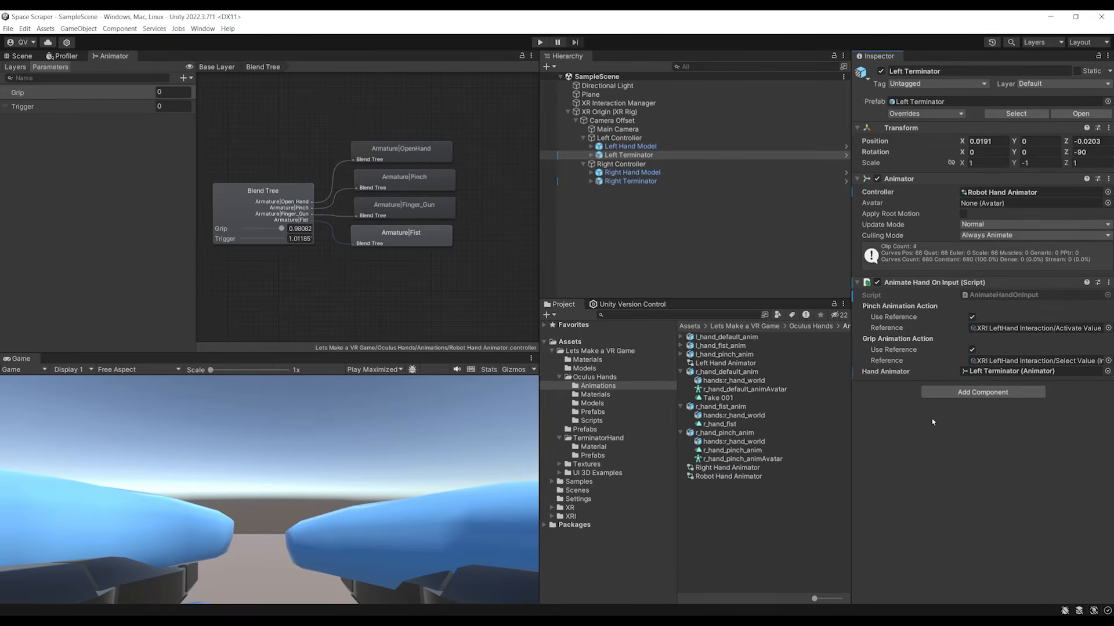
Step: Deactivate Left Hand Model and Right Hand Model together, leaving the Terminator hands active in the Scene view
{"action": "left_click", "coordinate": [22, 55]}
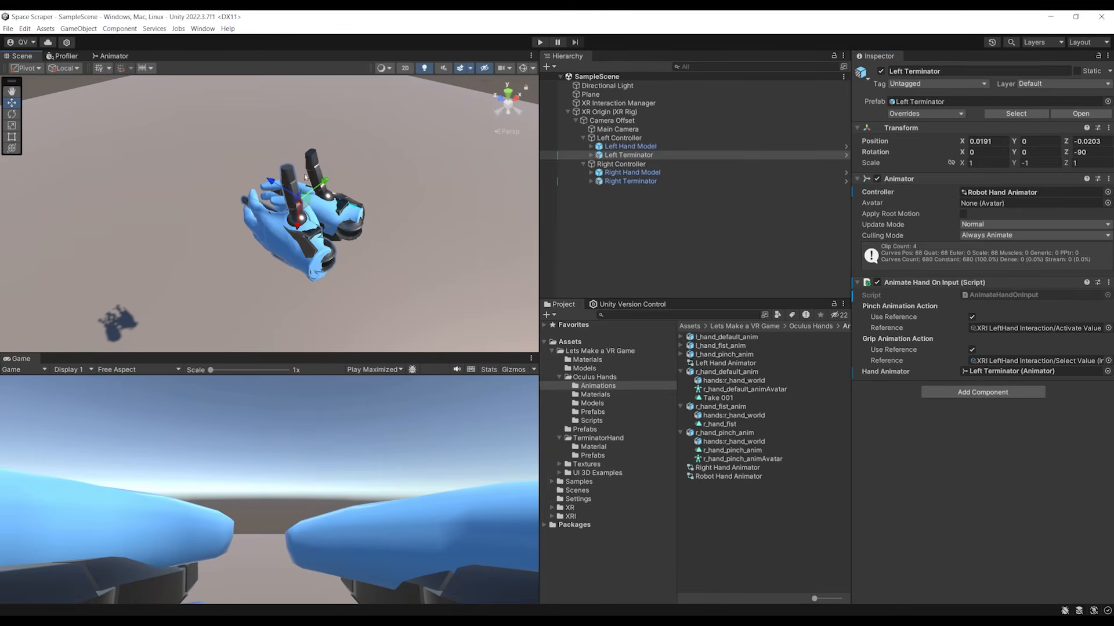
{"action": "left_click", "coordinate": [630, 146]}
{"action": "left_click", "coordinate": [651, 173], "text": "ctrl"}
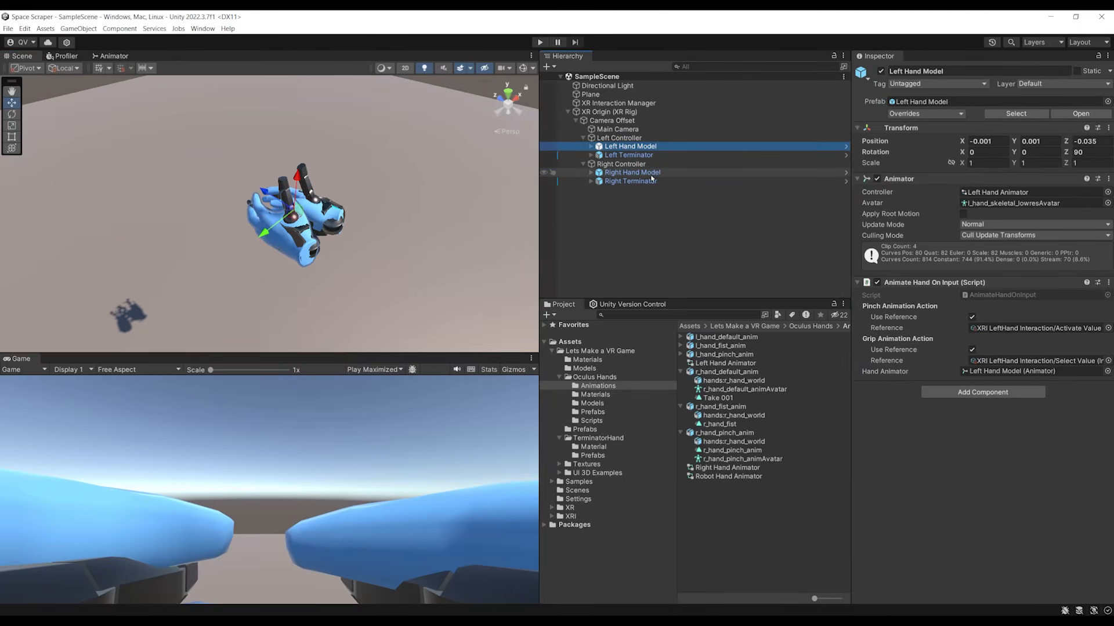
{"action": "left_click", "coordinate": [881, 71]}
{"action": "right_click_drag", "start_coordinate": [417, 209], "coordinate": [340, 200]}
{"action": "middle_click_drag", "start_coordinate": [339, 200], "coordinate": [306, 211]}
{"action": "right_click_drag", "start_coordinate": [276, 253], "coordinate": [374, 215]}
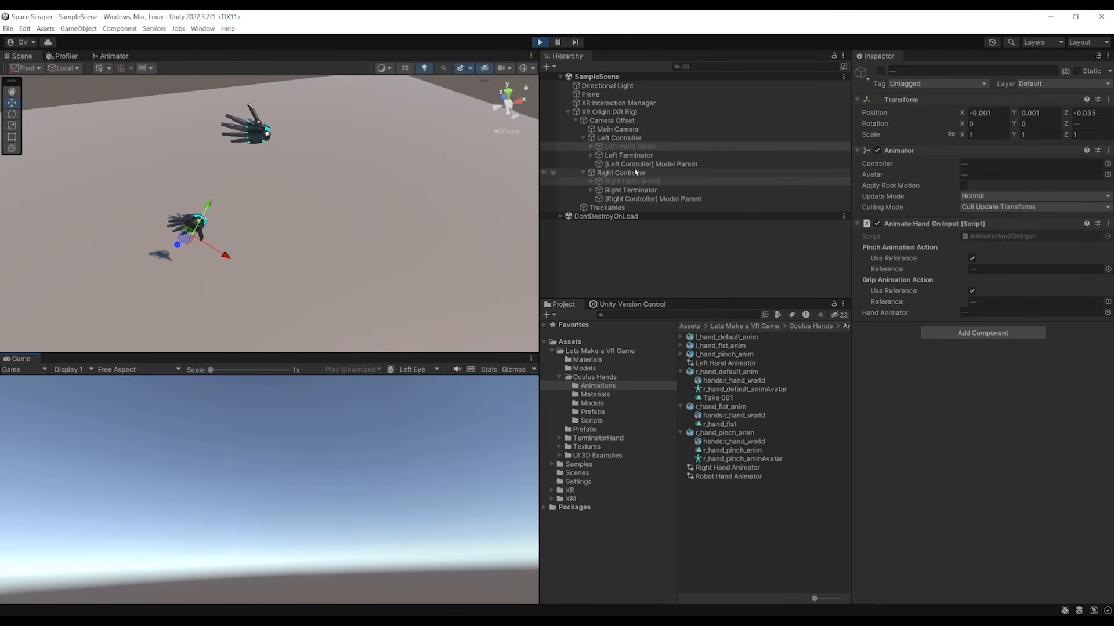
Step: Add an Animation window beside the Game view, list Left Terminator's animation clips and inspect the hands in the scene
{"action": "left_click", "coordinate": [629, 155]}
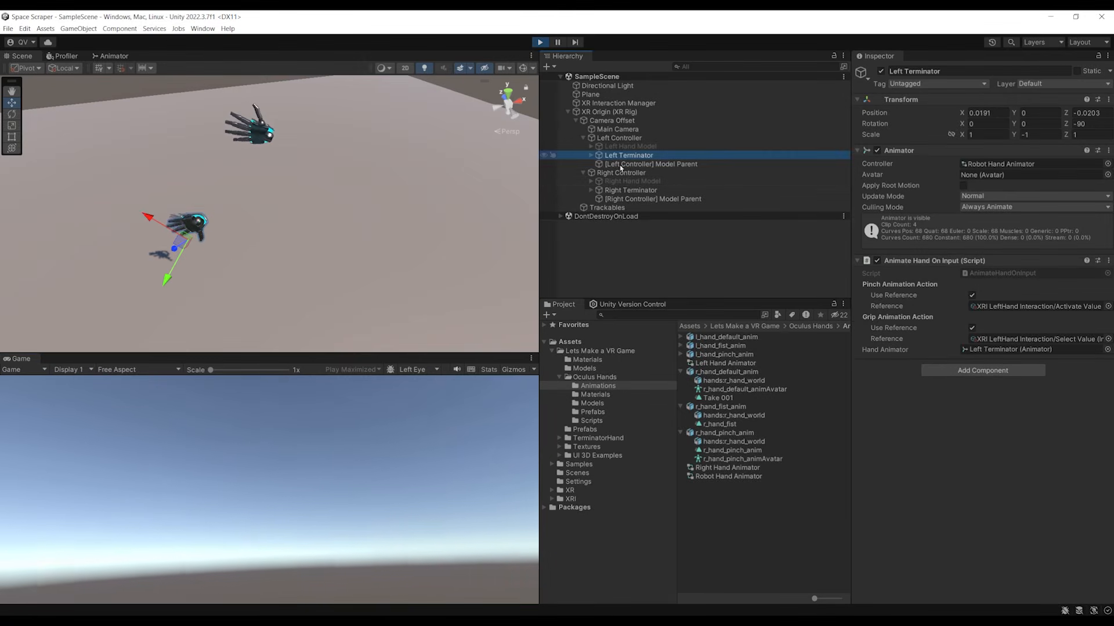
{"action": "left_click", "coordinate": [532, 359]}
{"action": "mouse_move", "coordinate": [563, 418]}
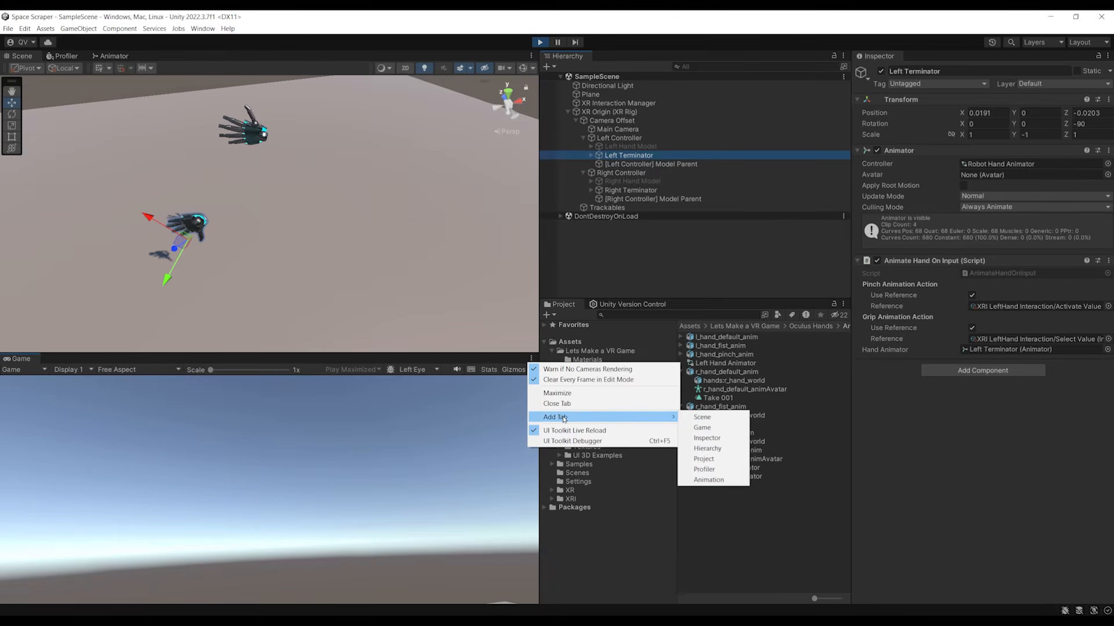
{"action": "left_click", "coordinate": [698, 479]}
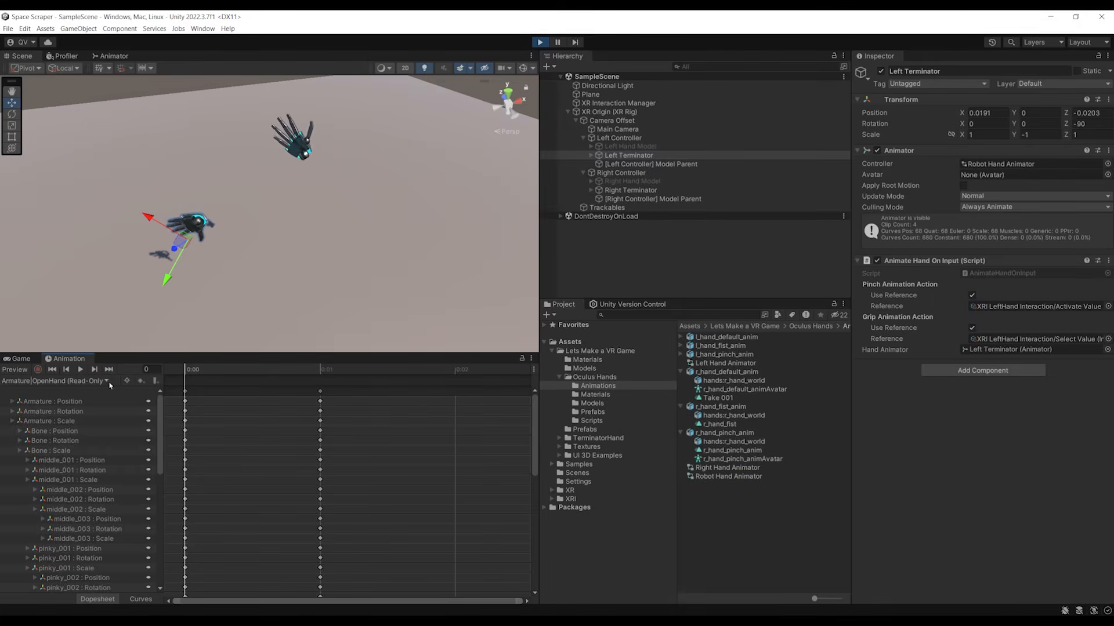
{"action": "left_click", "coordinate": [77, 382]}
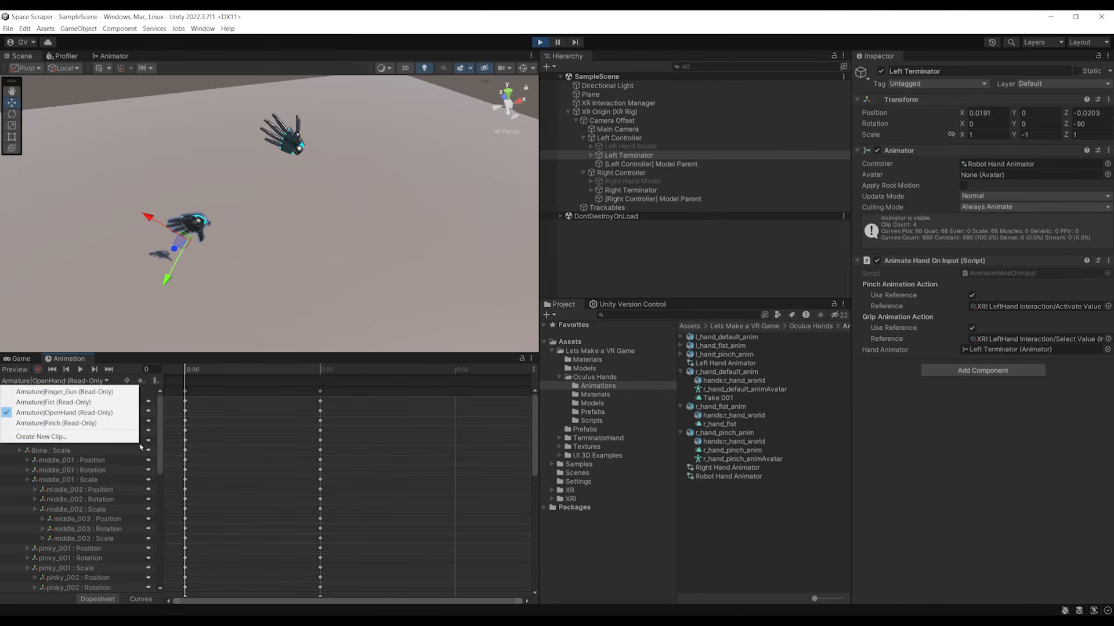
{"action": "left_click", "coordinate": [325, 249]}
{"action": "left_click_drag", "start_coordinate": [325, 249], "coordinate": [198, 189], "text": "alt"}
{"action": "right_click_drag", "start_coordinate": [198, 189], "coordinate": [359, 278]}
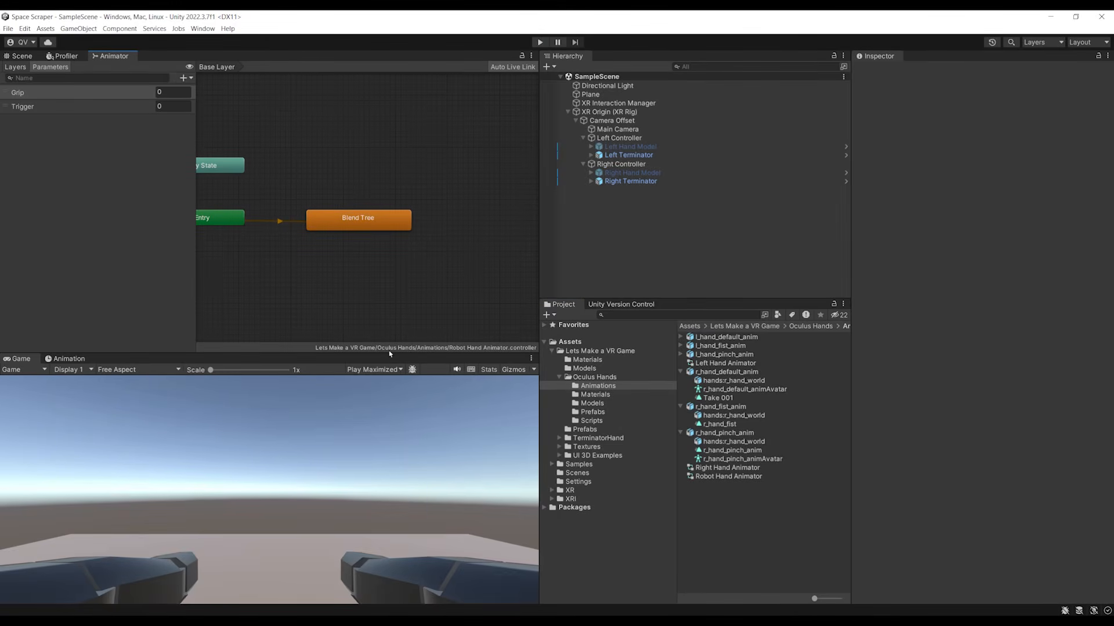
Step: In Robot Hand Animator's Blend Tree, set the Armature|OpenHand motion's position to X -0.2 and Y -0.2
{"action": "left_click", "coordinate": [726, 477]}
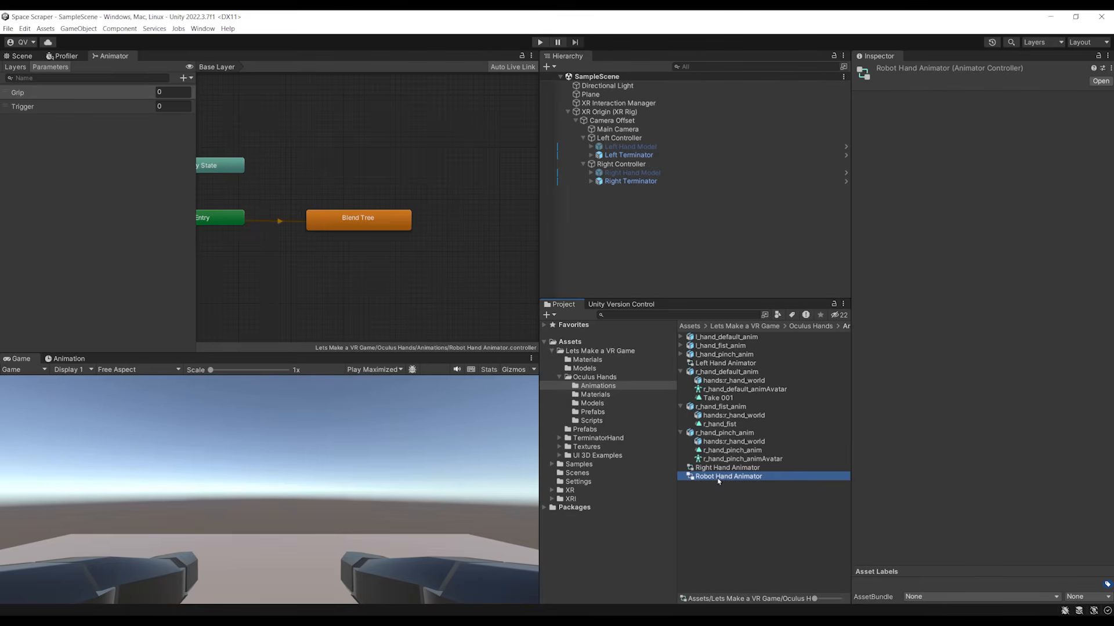
{"action": "double_click", "coordinate": [364, 222]}
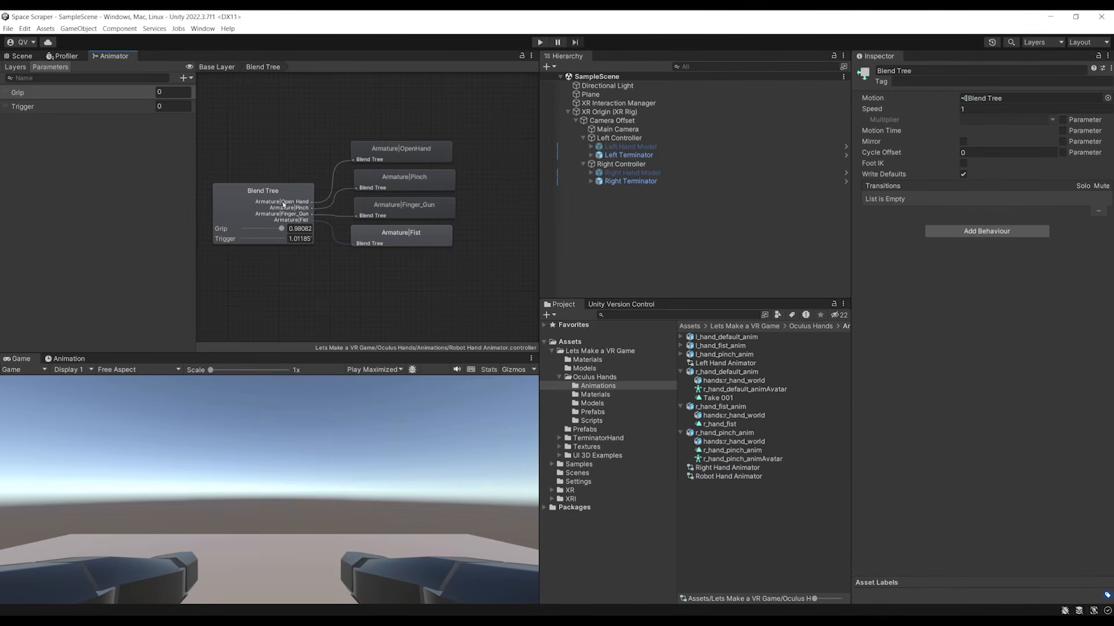
{"action": "left_click", "coordinate": [284, 205]}
{"action": "left_click", "coordinate": [907, 255]}
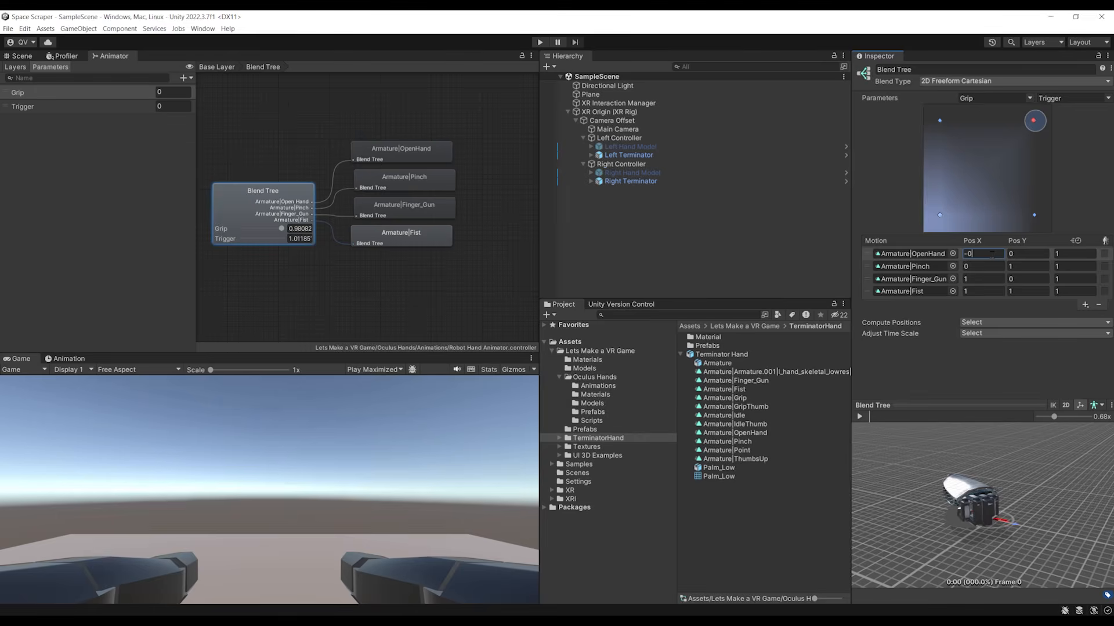
{"action": "key", "text": "Return"}
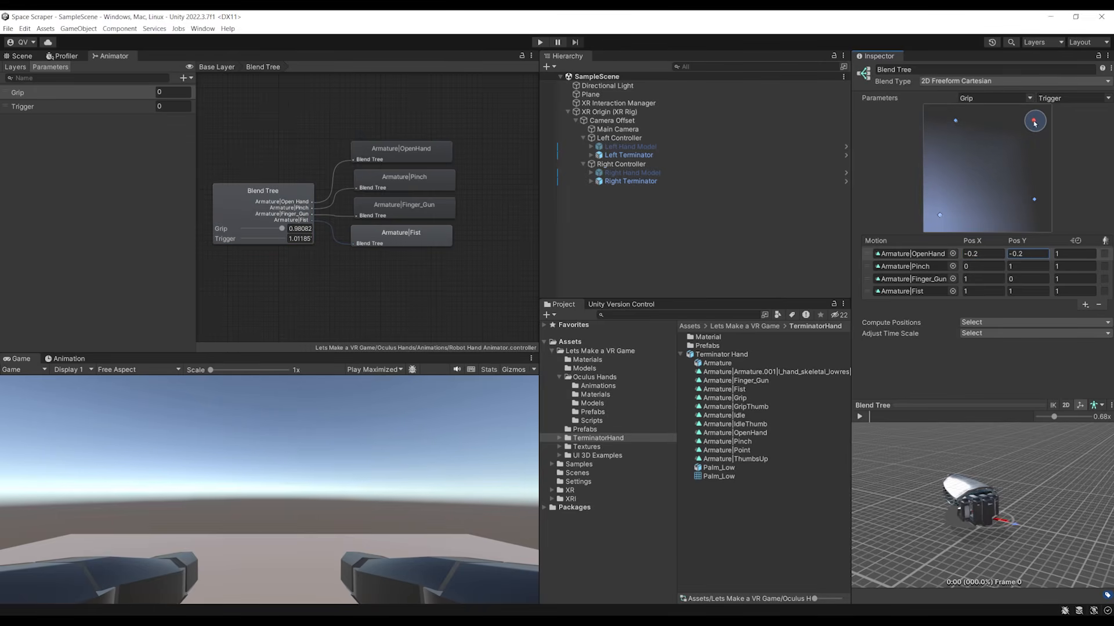
Step: Preview the robot hand's blend near Grip 0 and Trigger 0 from several angles, and return to the Scene view
{"action": "left_click_drag", "start_coordinate": [1015, 153], "coordinate": [960, 209]}
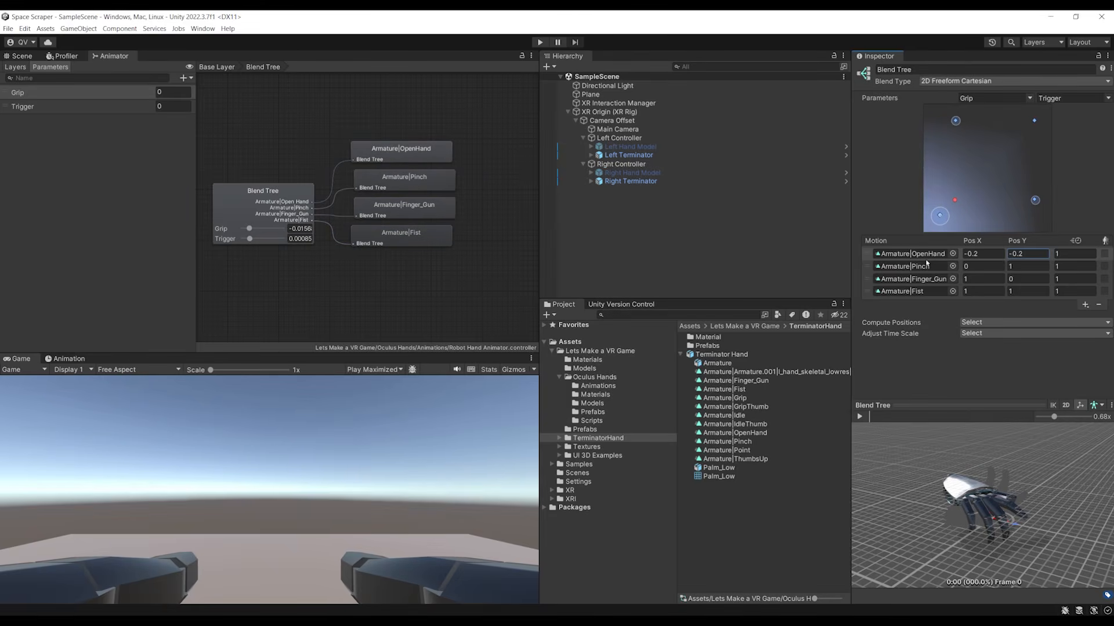
{"action": "right_click_drag", "start_coordinate": [1016, 509], "coordinate": [998, 475]}
{"action": "right_click_drag", "start_coordinate": [948, 529], "coordinate": [967, 601]}
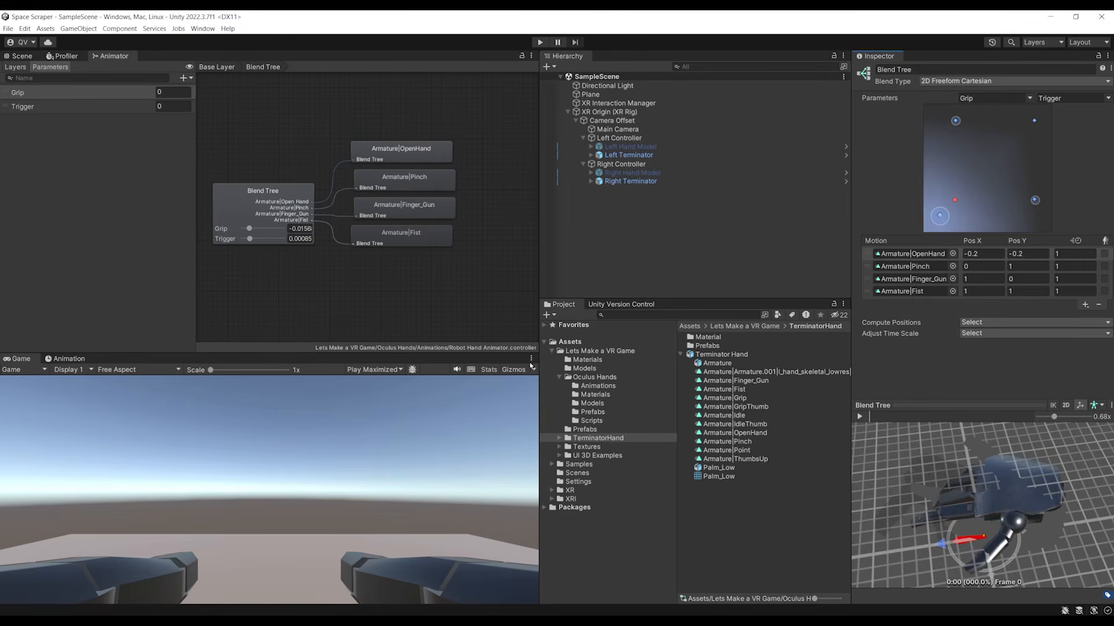
{"action": "right_click_drag", "start_coordinate": [918, 537], "coordinate": [965, 486]}
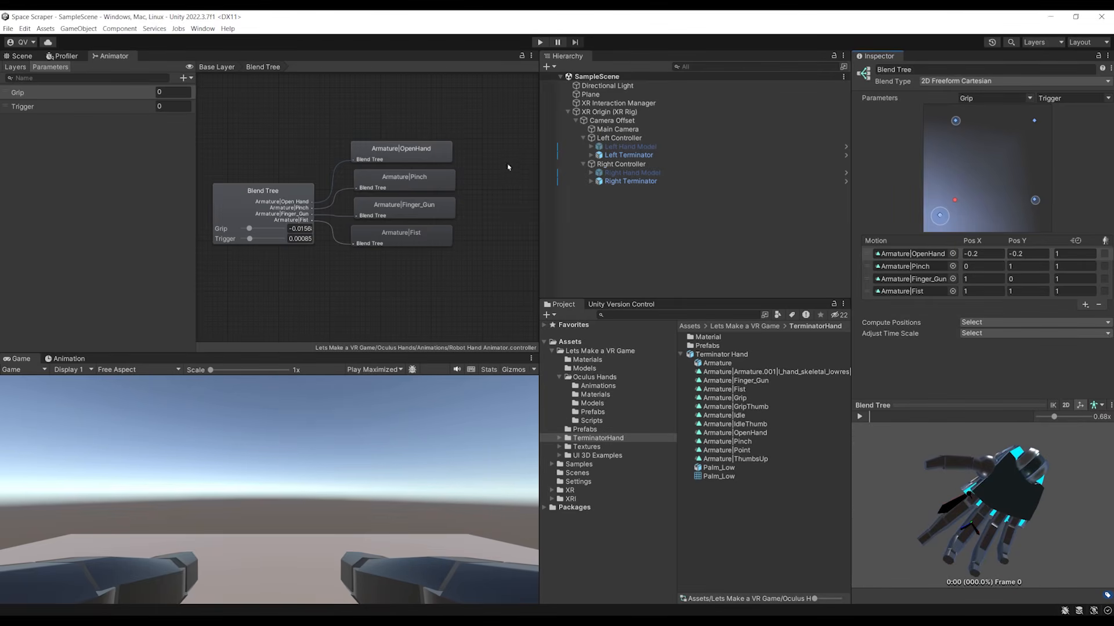
{"action": "left_click", "coordinate": [22, 56]}
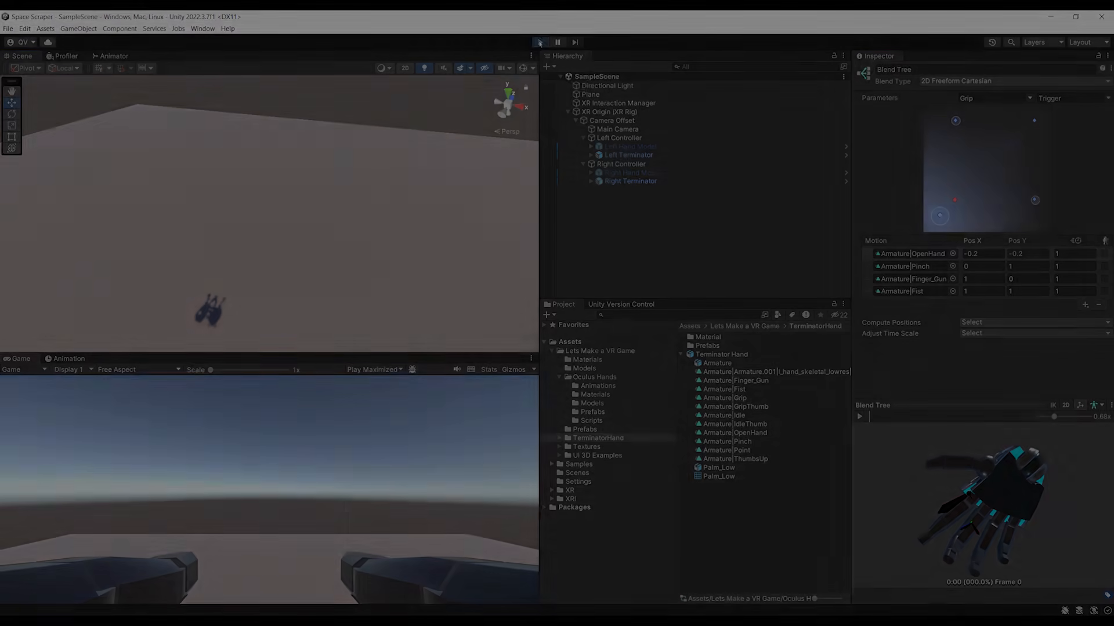